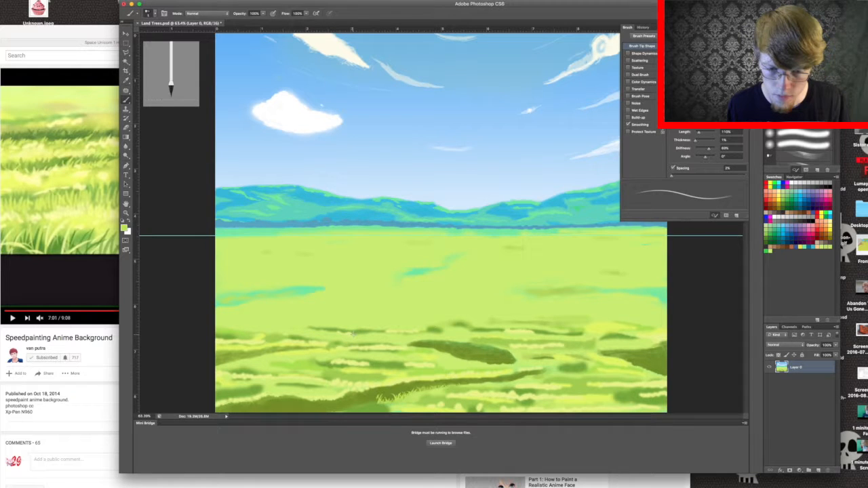
Examine the painted grass blades in the lower foreground of the landscape at close range
key(v)
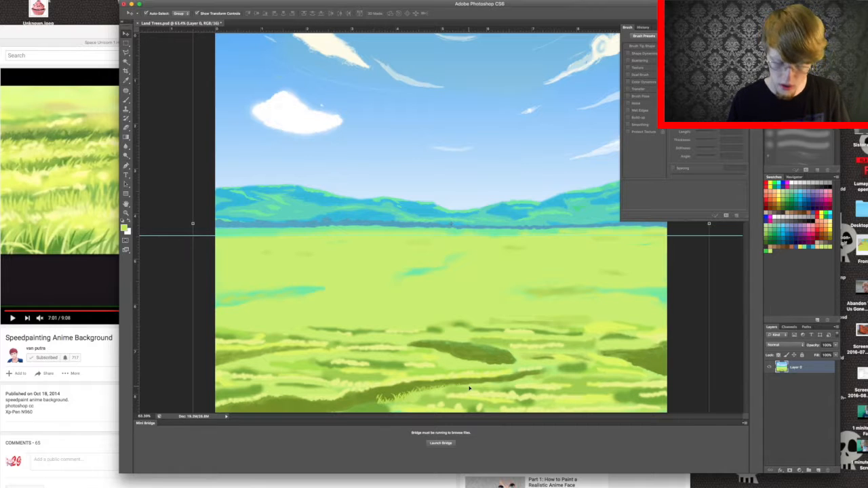
key(super+plus)
key(super+plus)
key(super+plus)
key(super+plus)
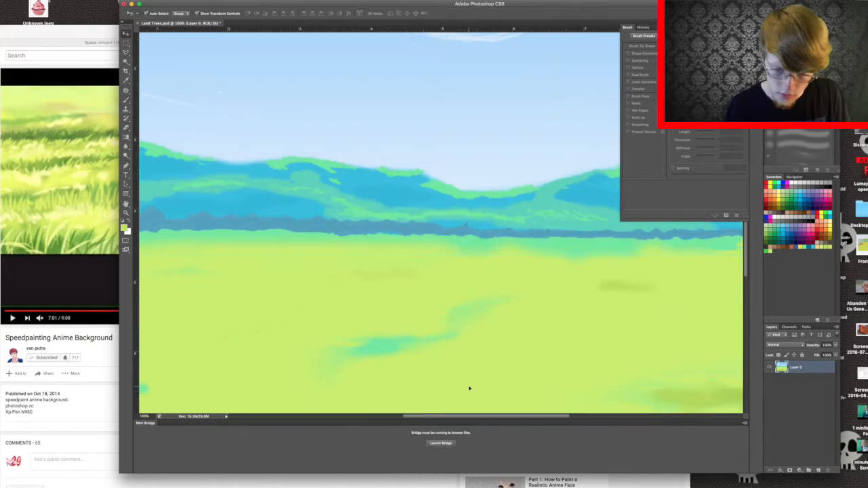
scroll(433, 310, down, 15)
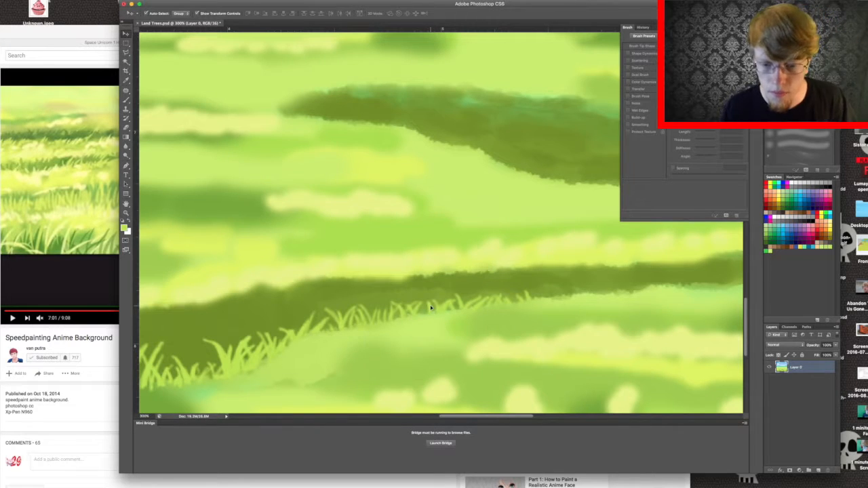
scroll(430, 310, down, 5)
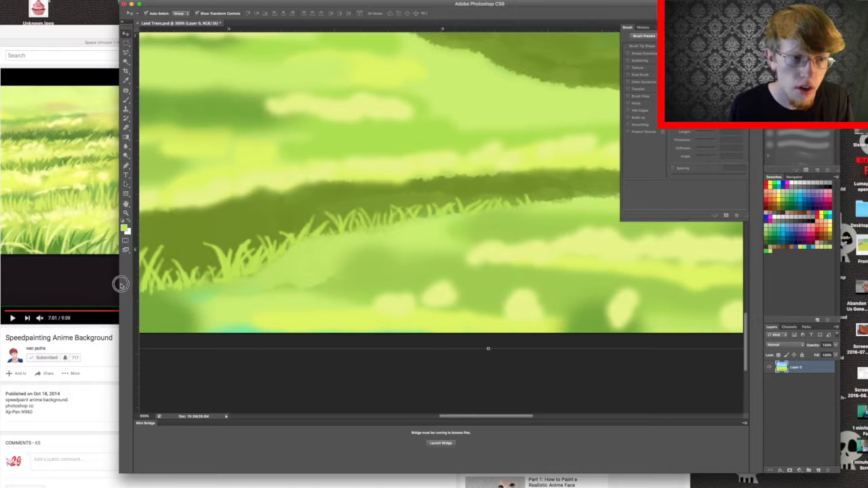
Activate the Brush tool and open its preset picker
click(127, 101)
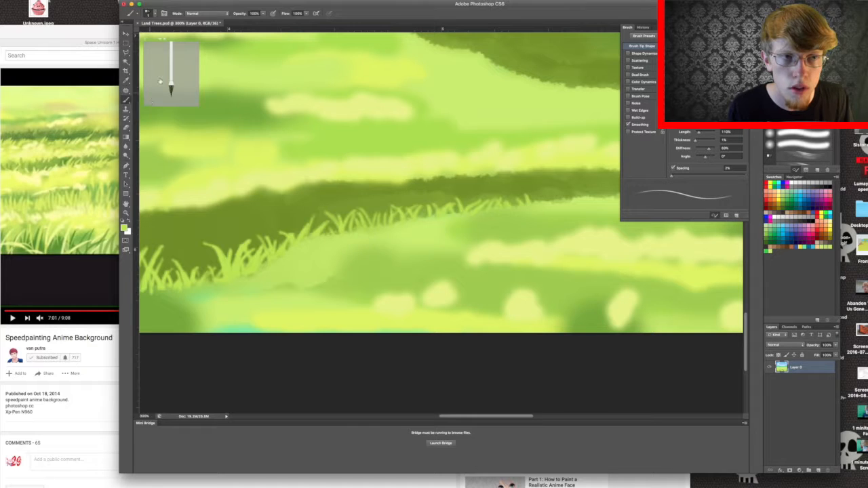
click(150, 13)
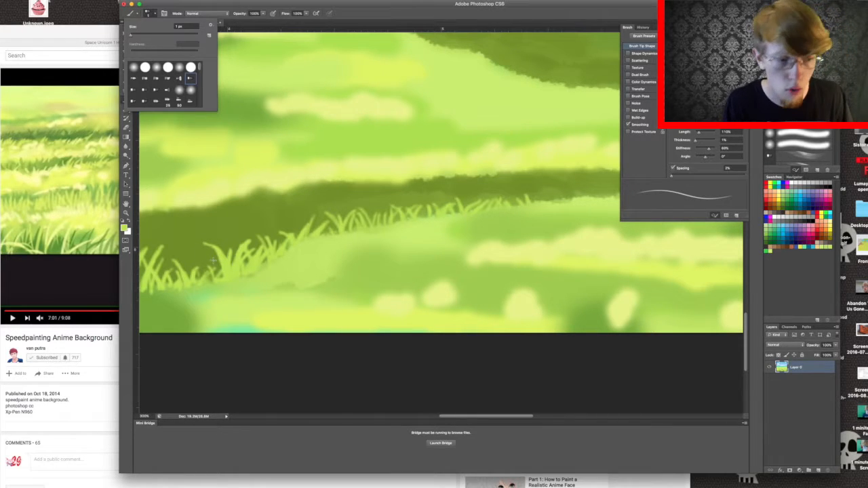
Check the grass in the browser's Speedpainting Anime Background video, then return to Photoshop and fit the whole canvas in view
click(98, 279)
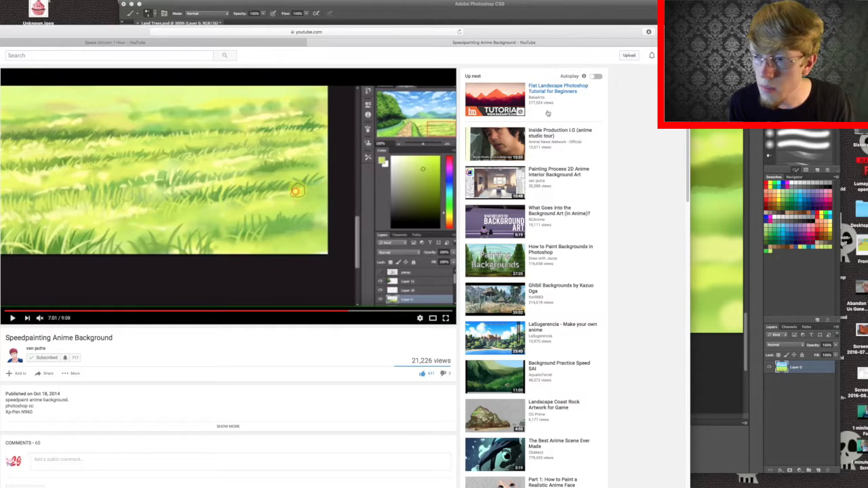
click(700, 134)
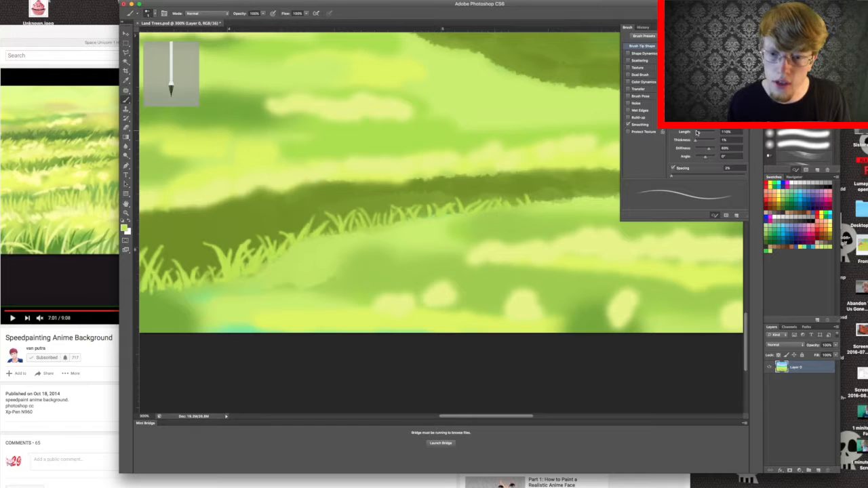
key(super+0)
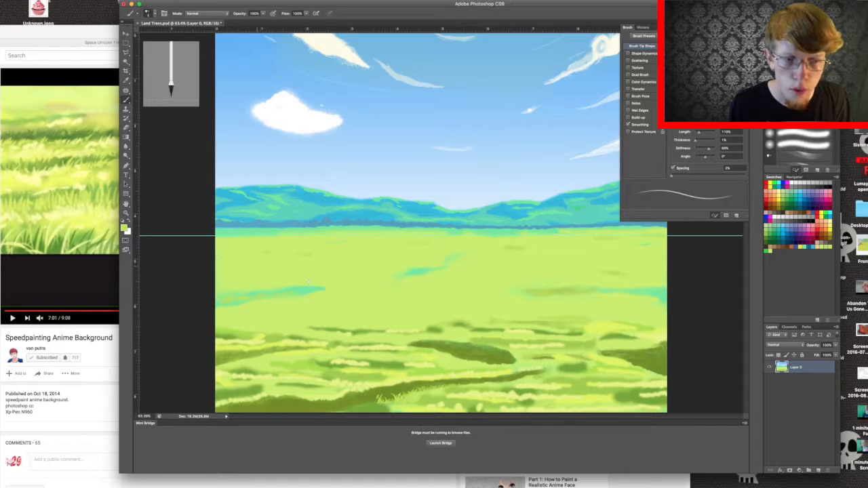
Switch to the browser and search Google for "anime grass" in a new tab
click(117, 252)
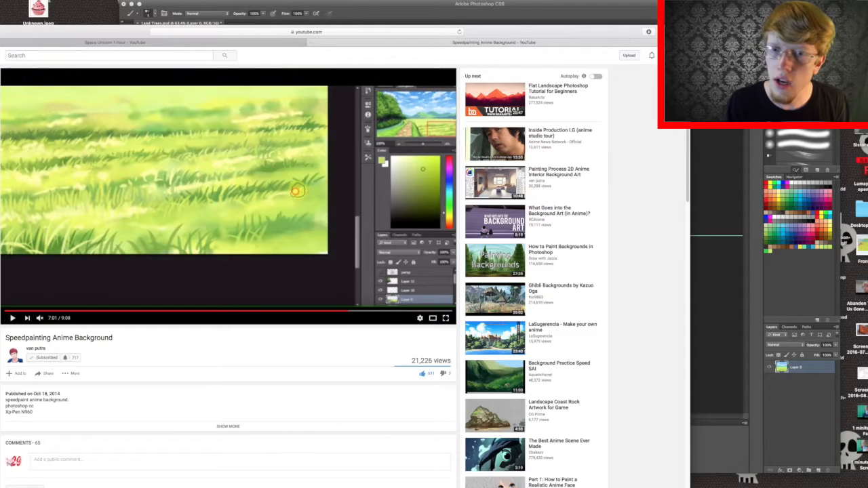
key(super+t)
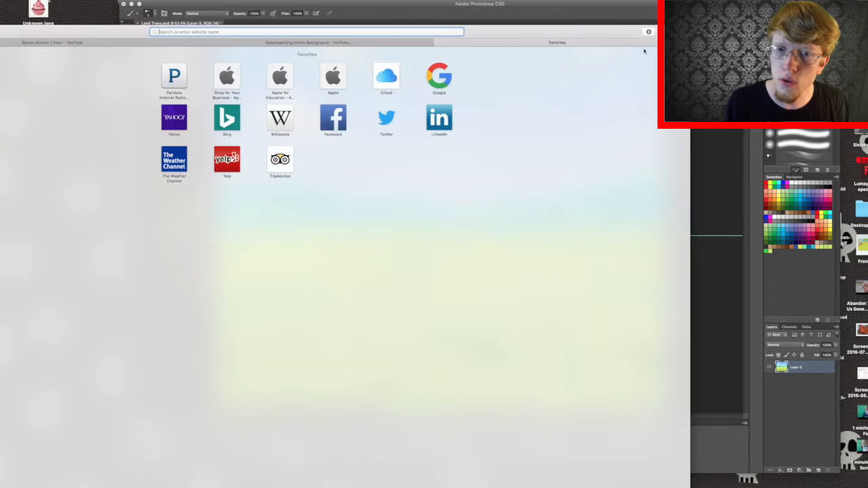
click(449, 80)
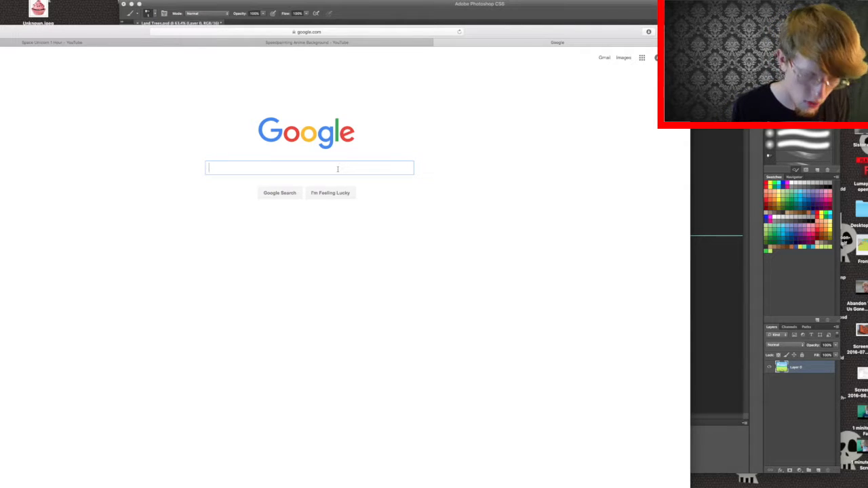
text(na)
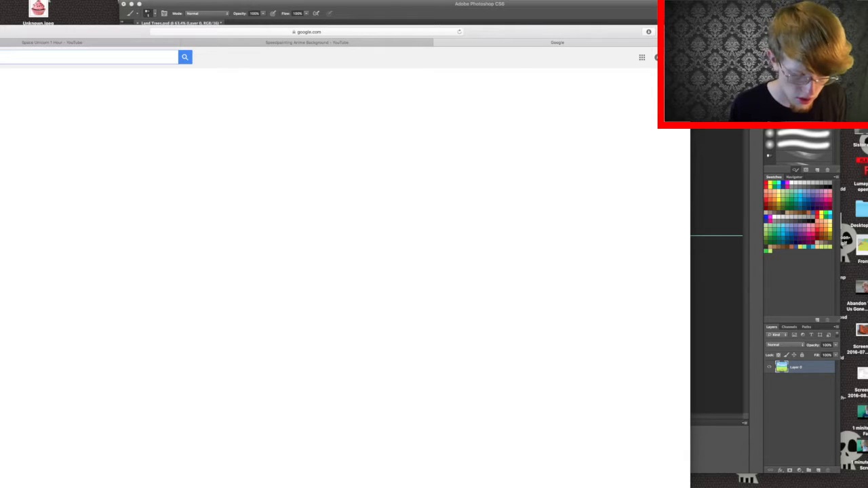
text(anime grass)
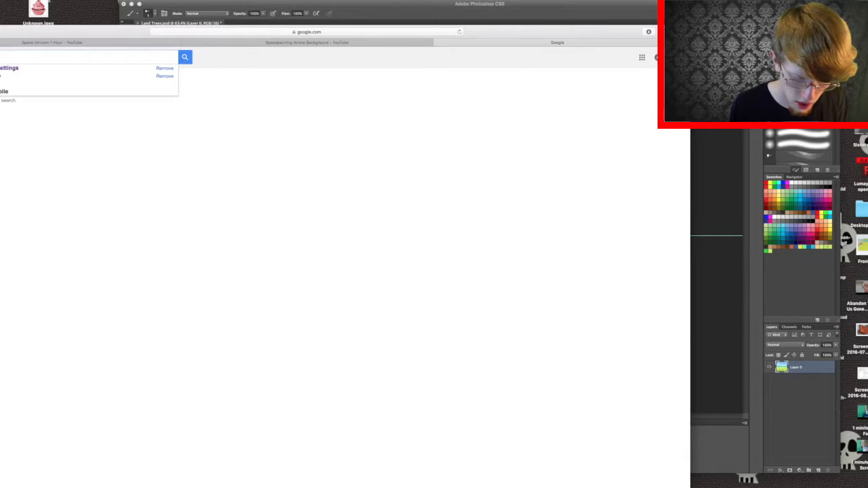
key(Return)
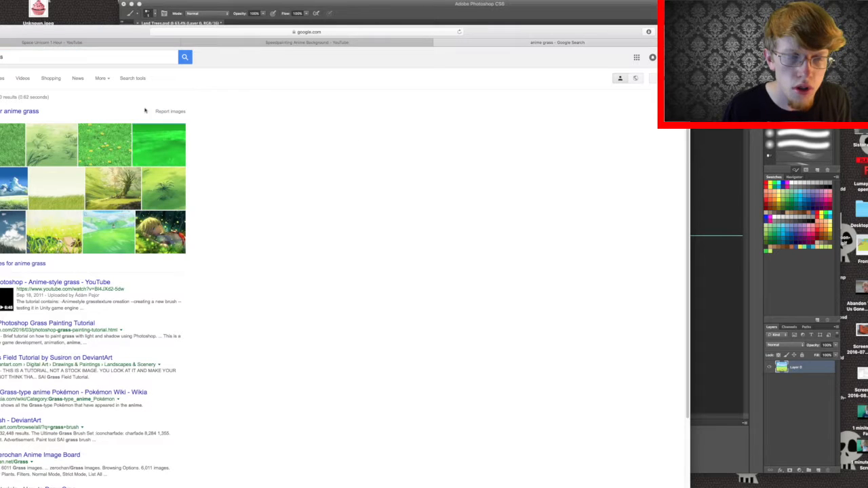
Open the image results and preview the bright green meadow, the tree landscape and the cloudy sky over the grass field
click(172, 148)
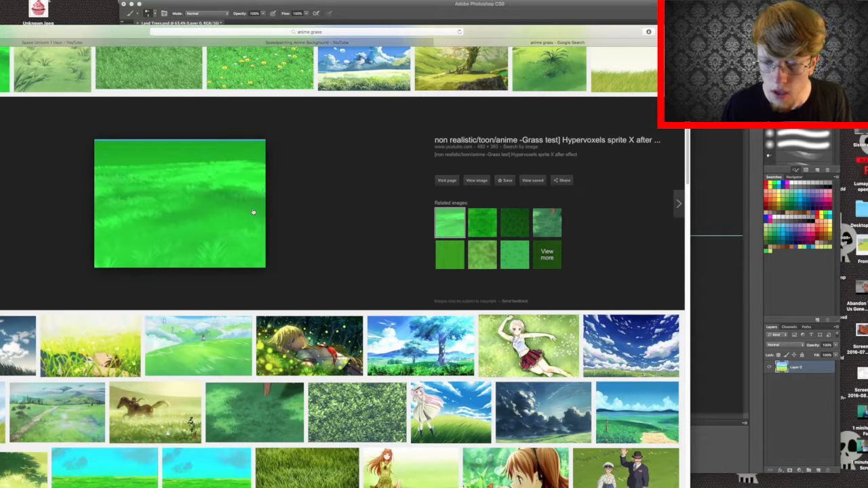
click(465, 337)
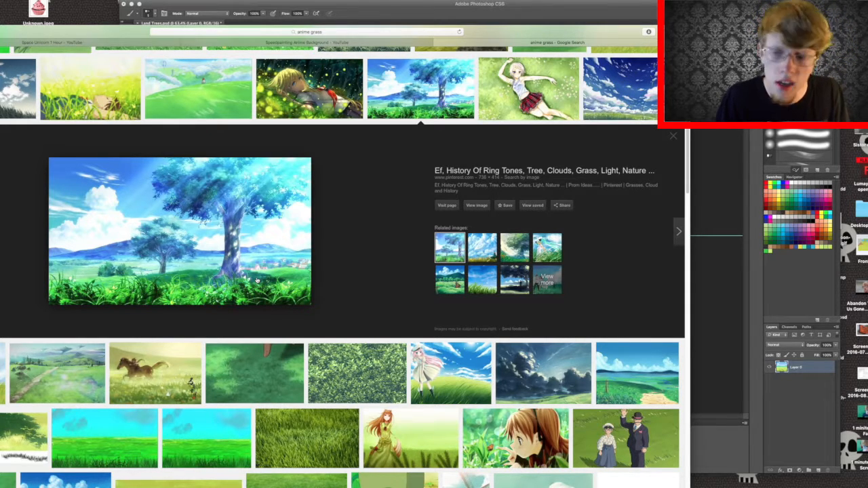
scroll(257, 280, up, 5)
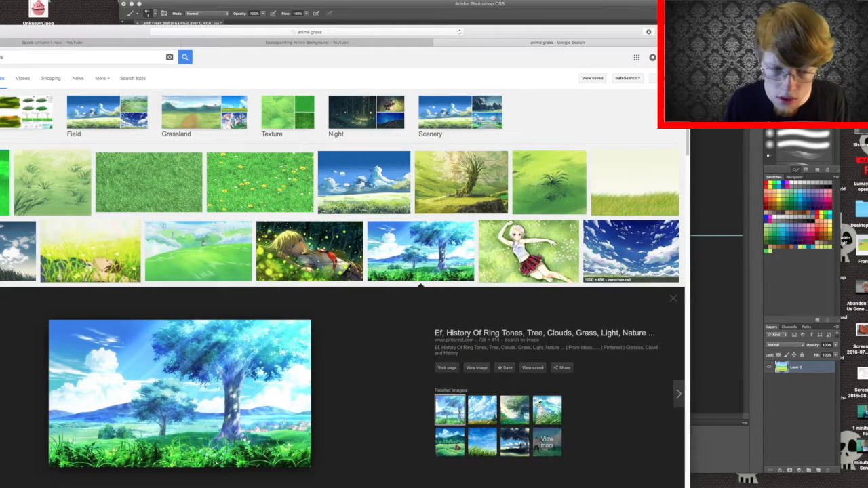
click(624, 268)
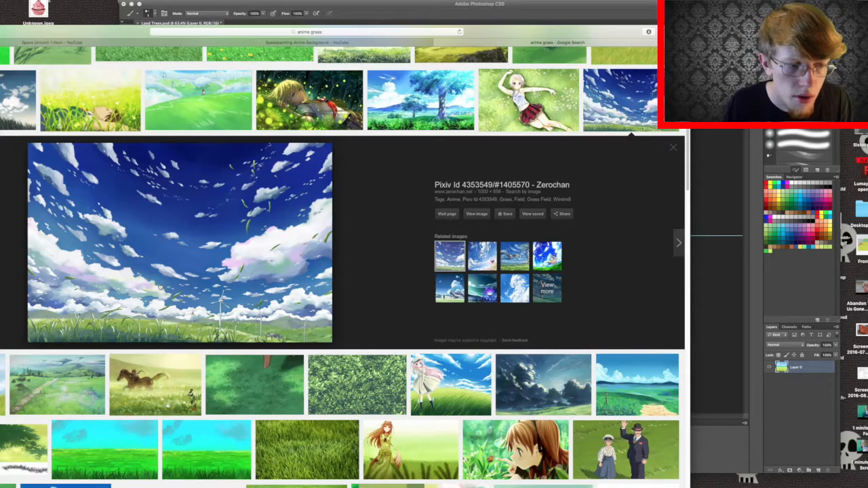
Browse further through the anime grass images and preview the Coolvibe landscape of rolling green hills
scroll(161, 289, down, 5)
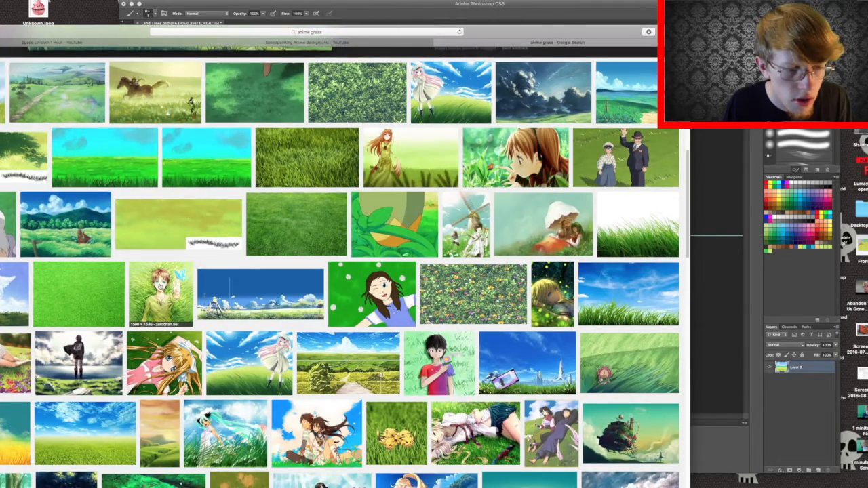
scroll(161, 288, down, 3)
scroll(161, 288, down, 4)
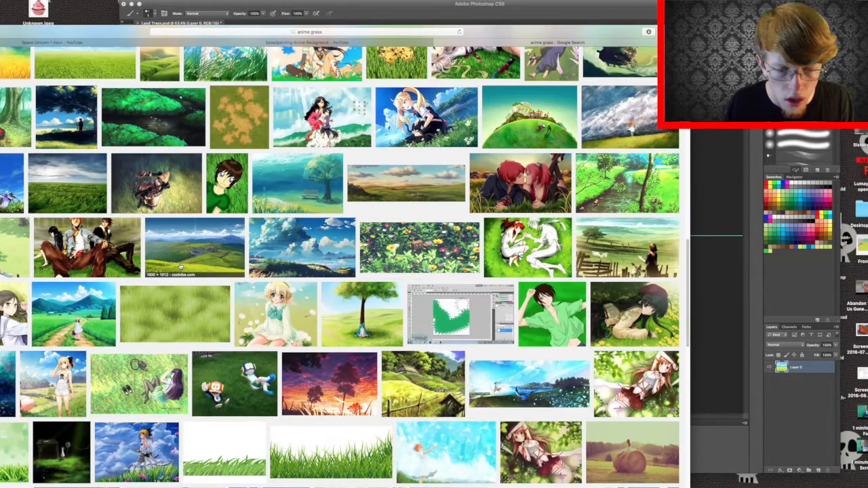
click(180, 268)
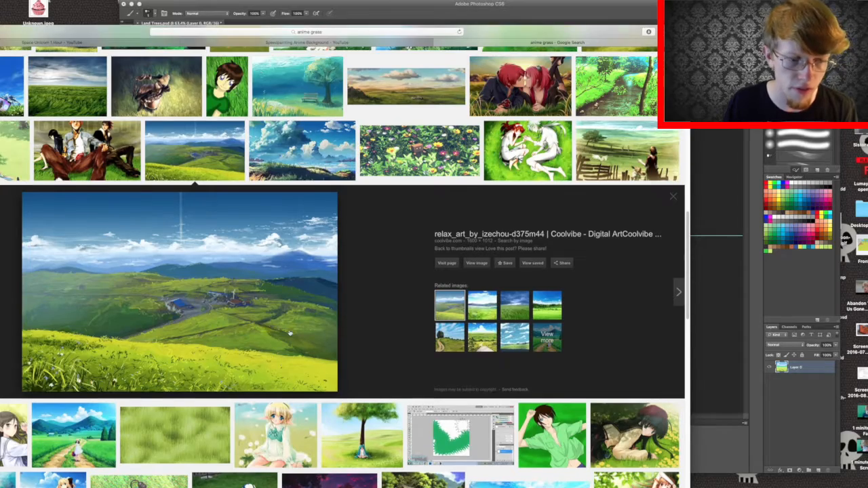
scroll(290, 333, down, 10)
scroll(290, 334, up, 6)
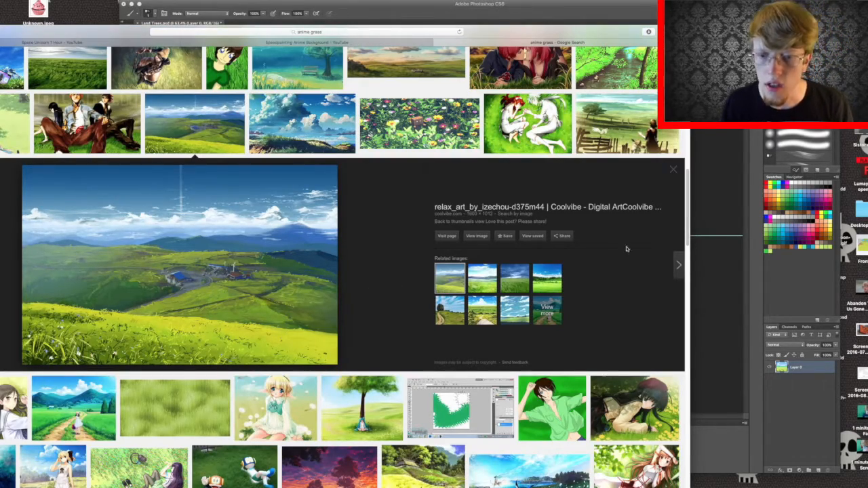
Compare the rolling green hills image in the browser with the landscape painting in Photoshop
click(737, 232)
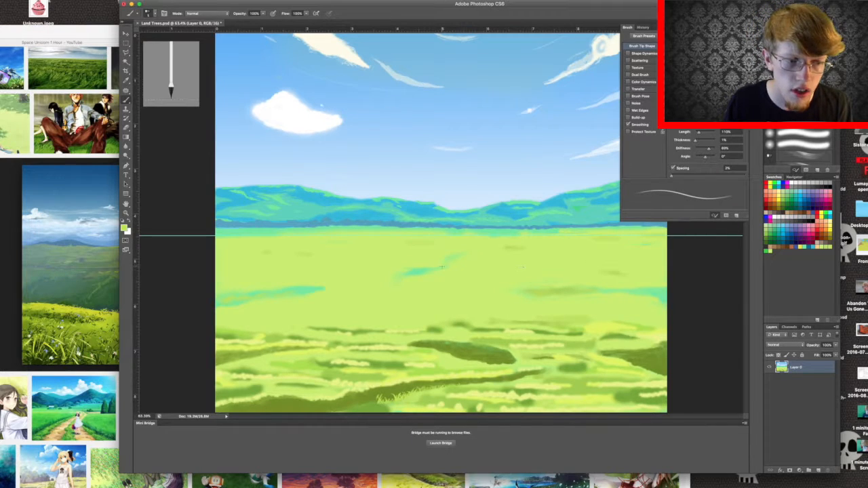
click(25, 249)
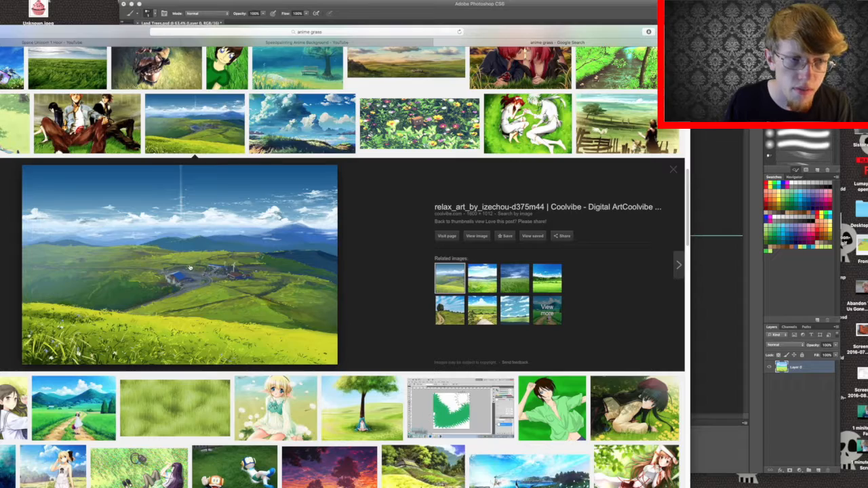
scroll(190, 268, down, 5)
scroll(190, 268, up, 3)
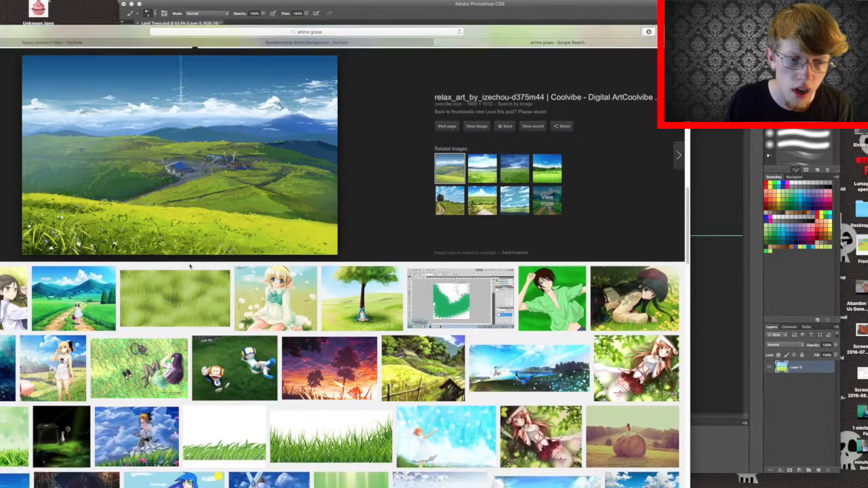
scroll(190, 267, up, 1)
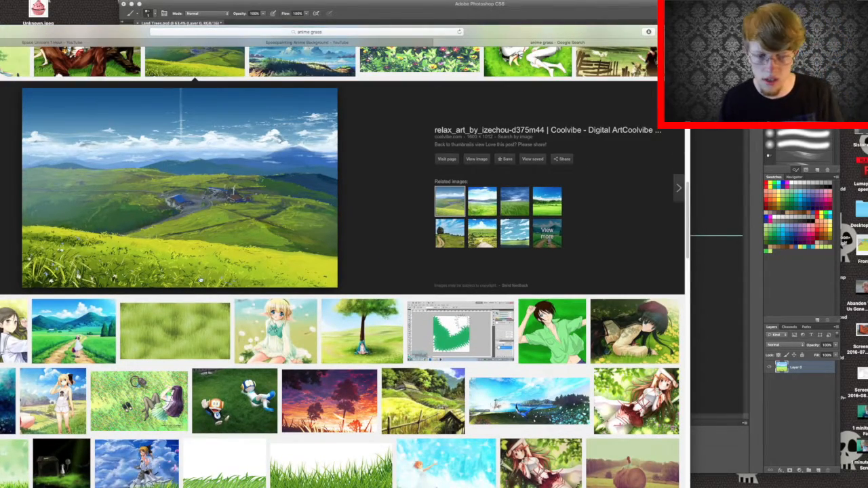
scroll(200, 281, up, 2)
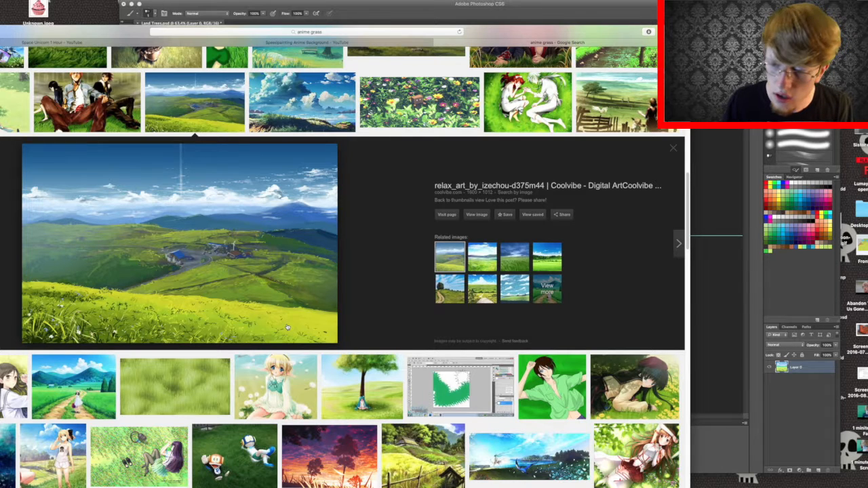
click(734, 300)
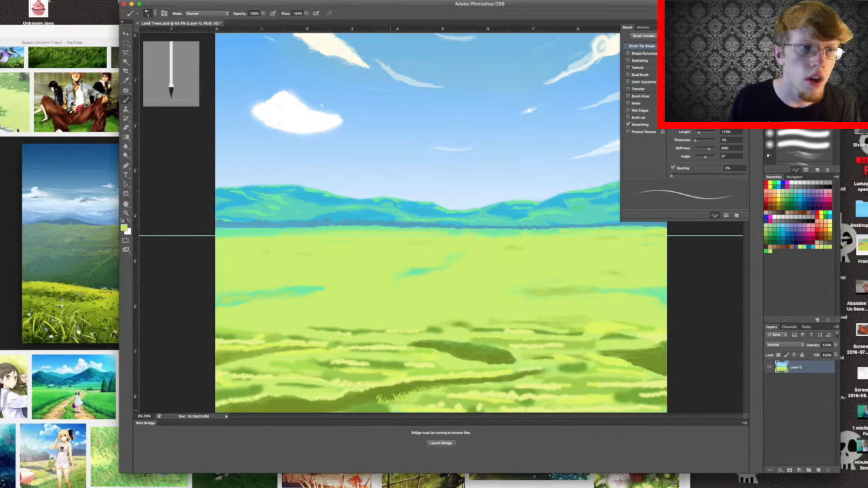
Bring the Speedpainting Anime Background video back up in the browser as reference and return to Photoshop
click(7, 138)
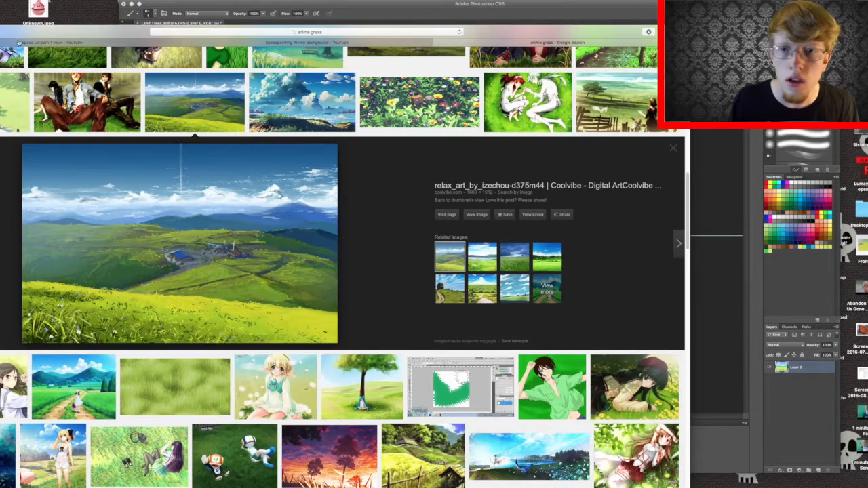
click(73, 42)
click(468, 42)
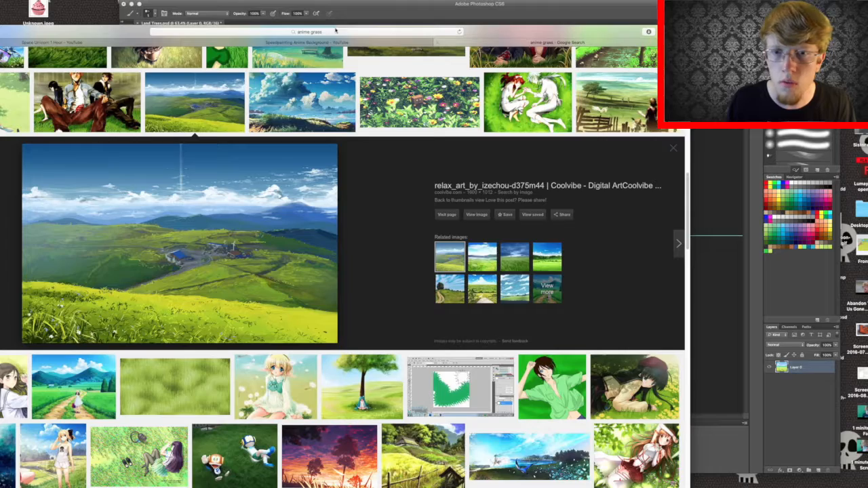
click(317, 42)
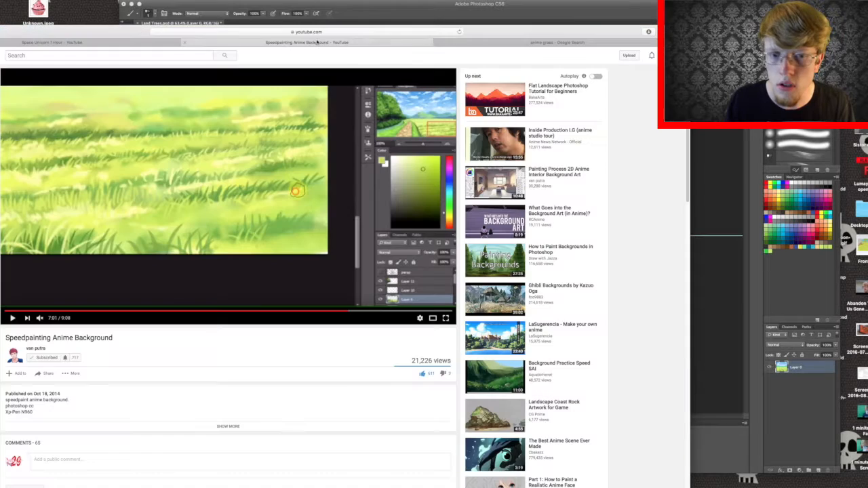
click(440, 42)
click(528, 11)
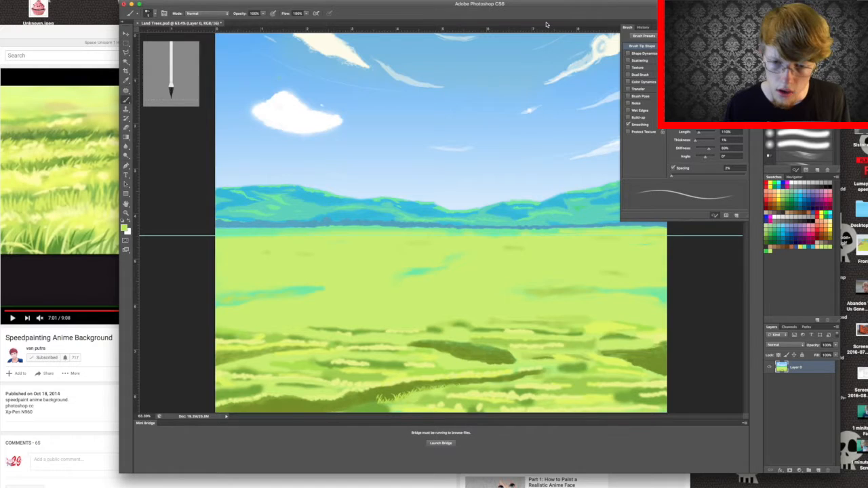
Refine the light green grass blades along the lower edge of the dark green foreground strip with small brush strokes
key(super+plus)
key(super+plus)
key(super+plus)
key(super+plus)
key(super+plus)
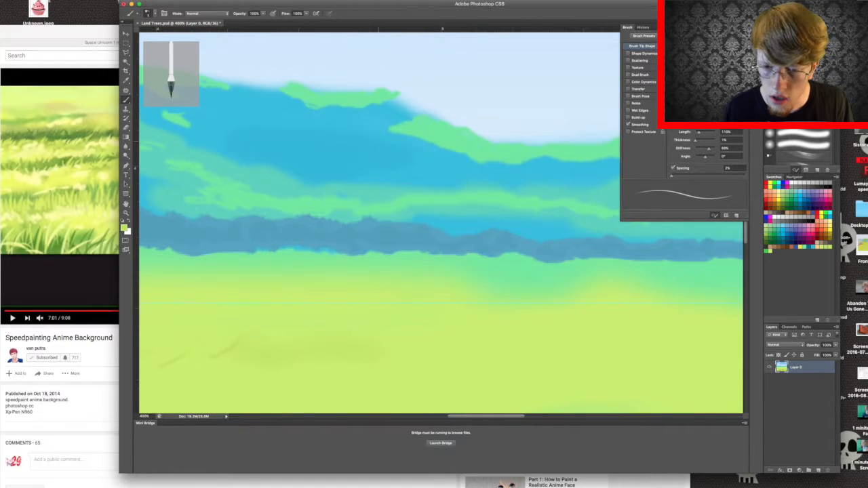
scroll(440, 224, down, 15)
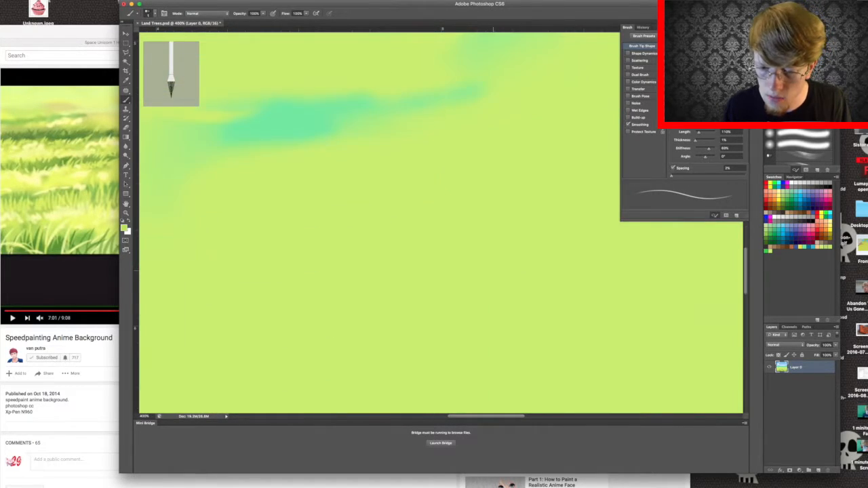
scroll(441, 223, down, 15)
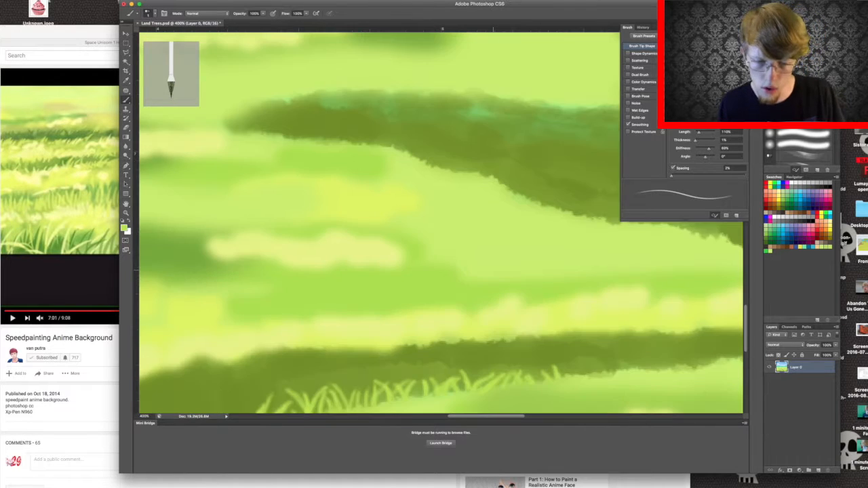
scroll(441, 223, down, 8)
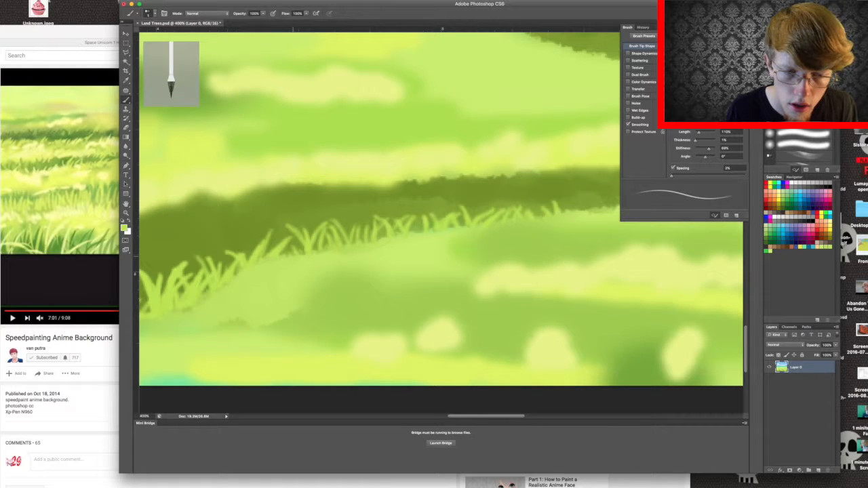
mouse_move(278, 234)
mouse_down()
mouse_move(299, 252)
mouse_move(282, 239)
mouse_up()
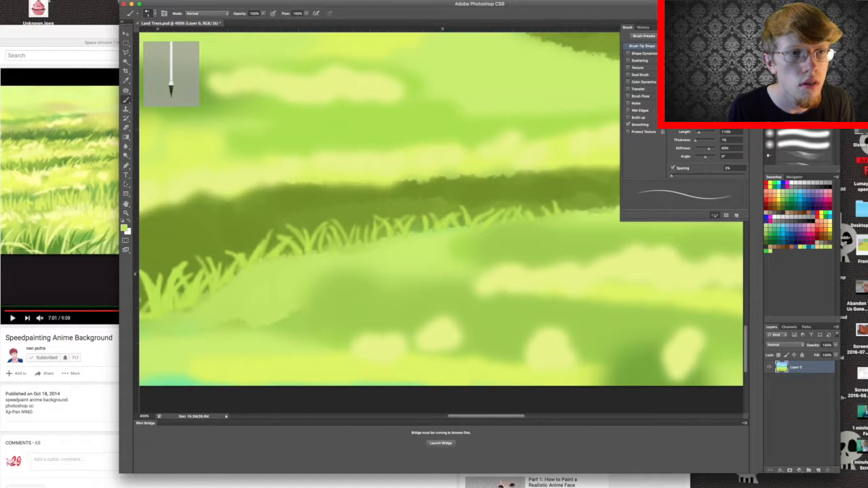
click(49, 1)
click(64, 10)
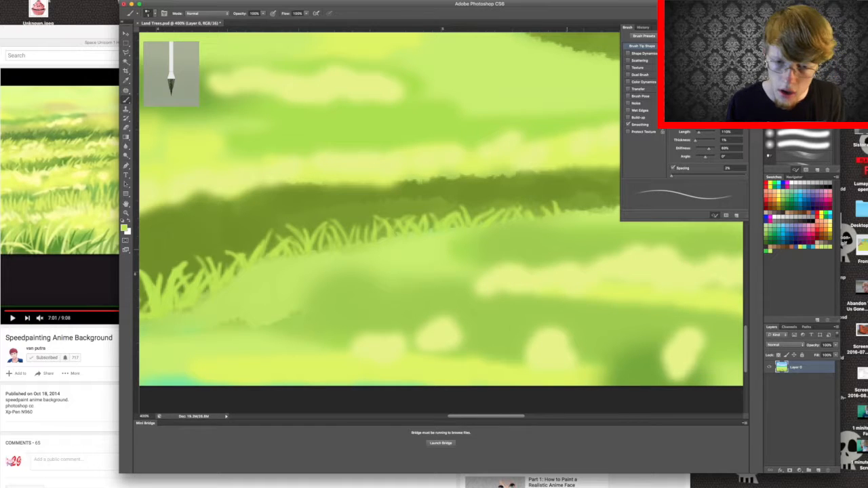
Extend the row of light green grass further right along the dark strip, adding long curved blades that reach across it
scroll(568, 252, down, 6)
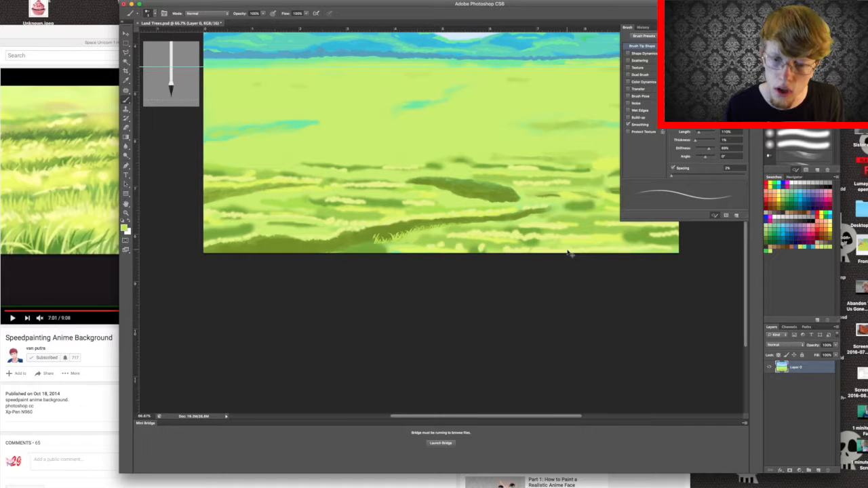
scroll(568, 253, up, 6)
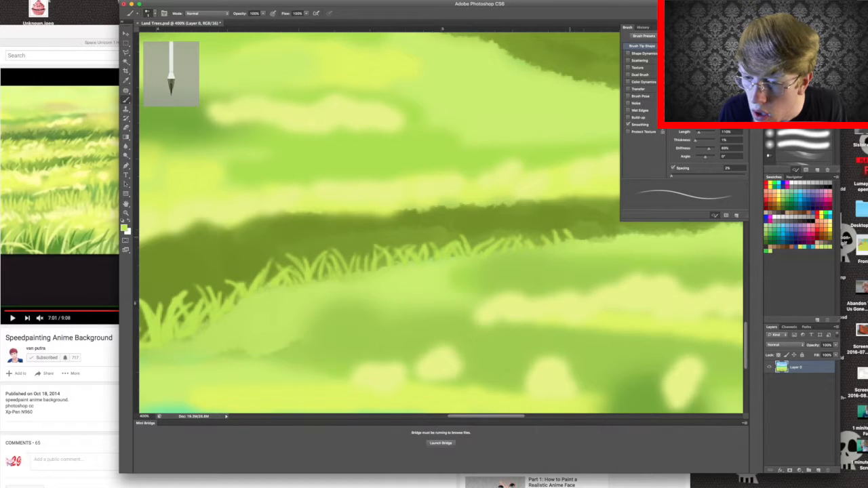
mouse_move(582, 239)
mouse_down()
mouse_move(591, 224)
mouse_move(580, 228)
mouse_move(587, 220)
mouse_move(585, 234)
mouse_move(571, 223)
mouse_move(607, 214)
mouse_move(591, 227)
mouse_move(552, 214)
mouse_up()
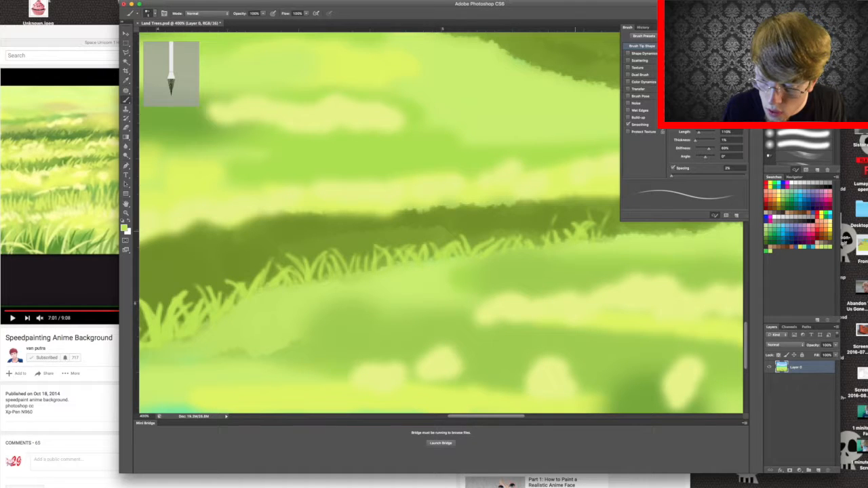
mouse_move(493, 415)
mouse_down()
mouse_move(527, 412)
mouse_move(518, 415)
mouse_up()
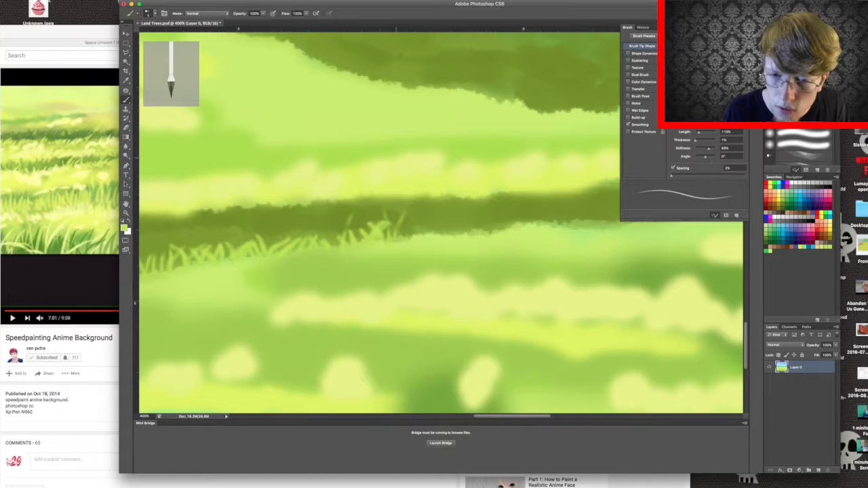
drag(420, 232, 410, 199)
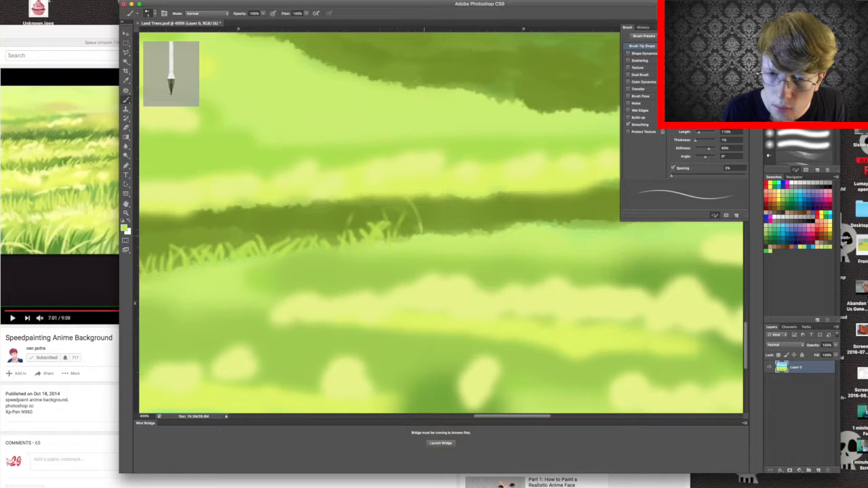
mouse_move(444, 234)
mouse_down()
mouse_move(442, 216)
mouse_move(428, 207)
mouse_up()
drag(415, 238, 406, 219)
mouse_move(456, 234)
mouse_down()
mouse_move(439, 200)
mouse_move(450, 223)
mouse_up()
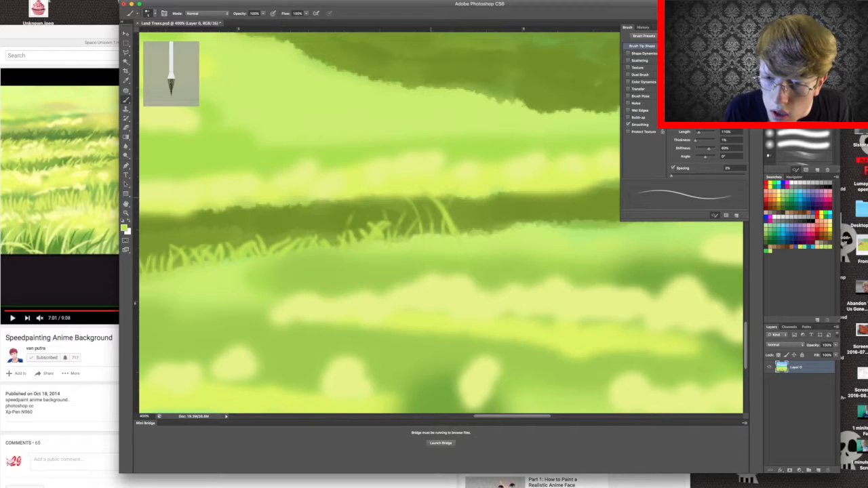
mouse_move(483, 229)
mouse_down()
mouse_move(478, 198)
mouse_move(468, 231)
mouse_up()
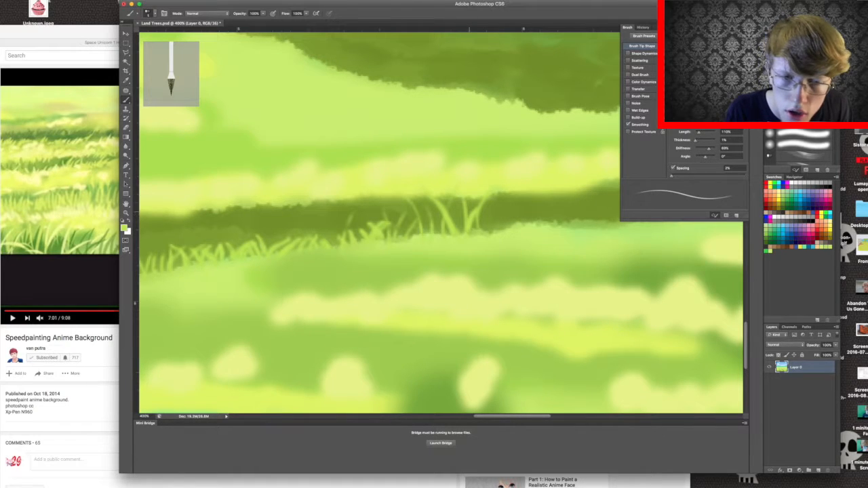
Add taller blades to the middle of the grass row and a run of short blades towards its right end
mouse_move(310, 209)
mouse_down()
mouse_move(332, 244)
mouse_move(289, 240)
mouse_up()
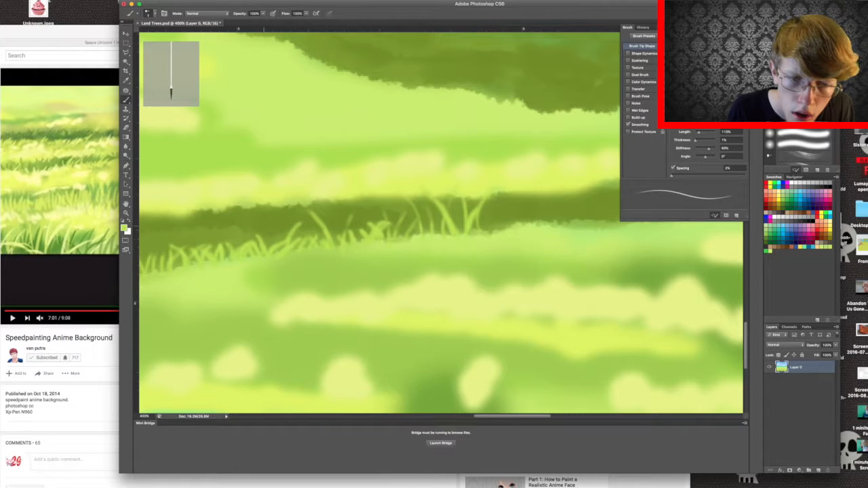
drag(274, 216, 274, 245)
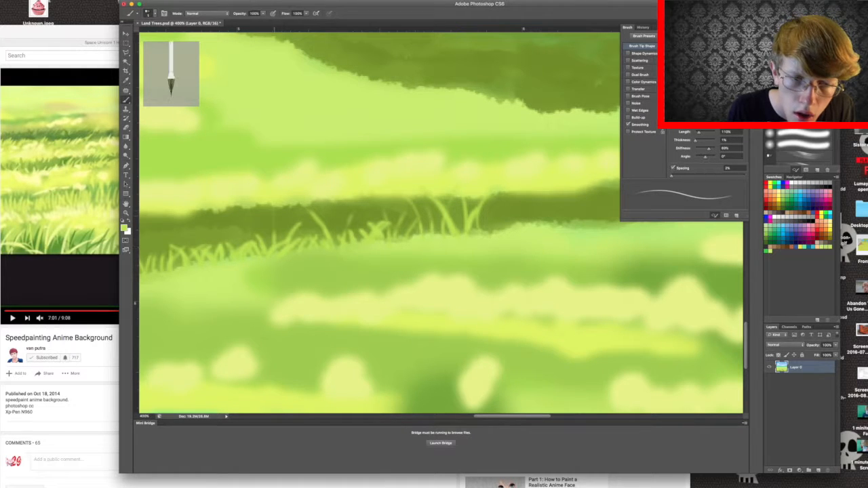
drag(272, 205, 274, 244)
drag(274, 212, 269, 245)
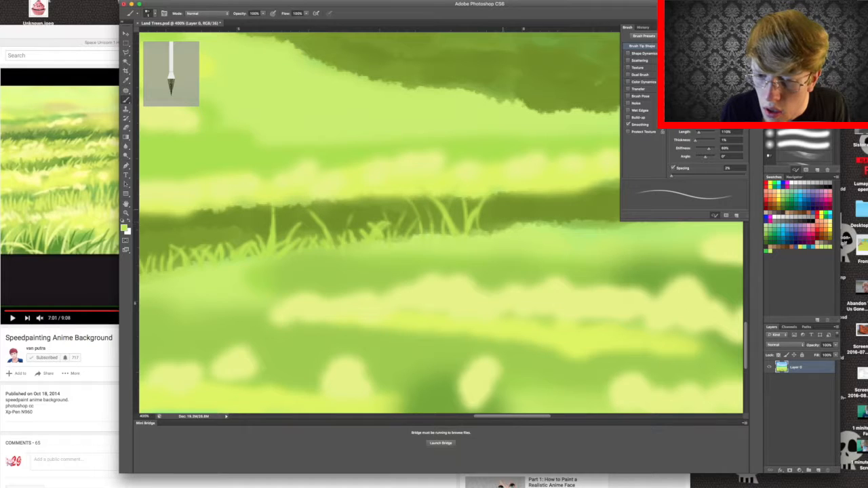
drag(504, 229, 506, 207)
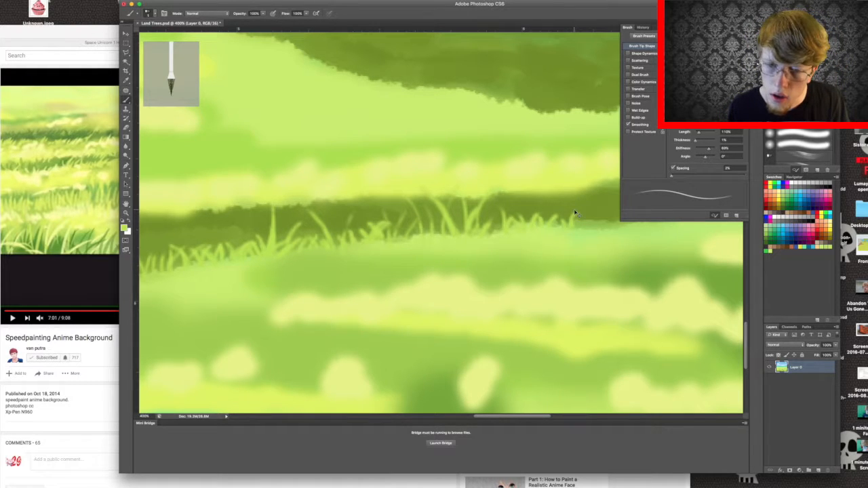
Examine the painted grass row up close and from a distance against the whole landscape
key(super+minus)
key(super+minus)
key(super+minus)
key(super+minus)
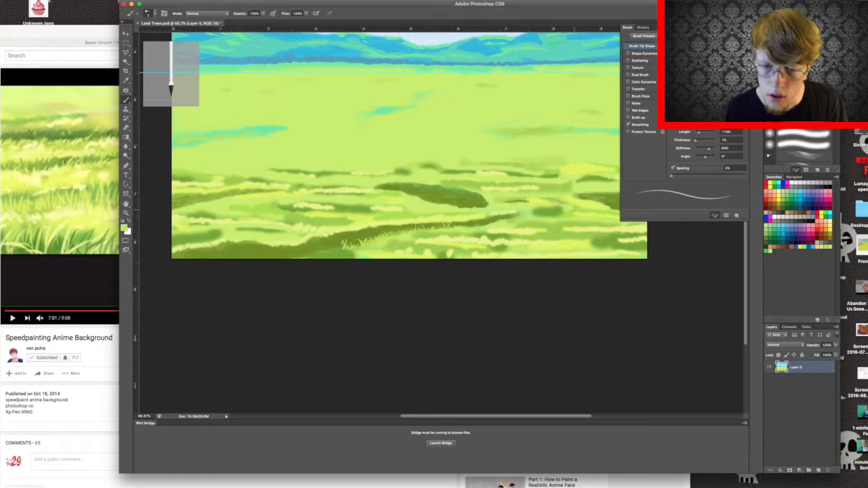
key(super+plus)
key(super+plus)
key(super+plus)
key(super+plus)
key(super+plus)
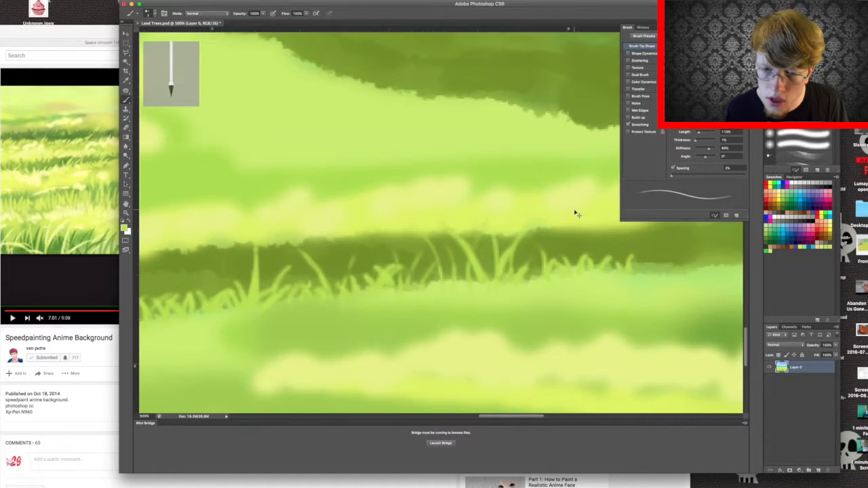
key(super+plus)
key(super+minus)
key(super+minus)
key(super+minus)
key(super+minus)
key(super+minus)
key(super+minus)
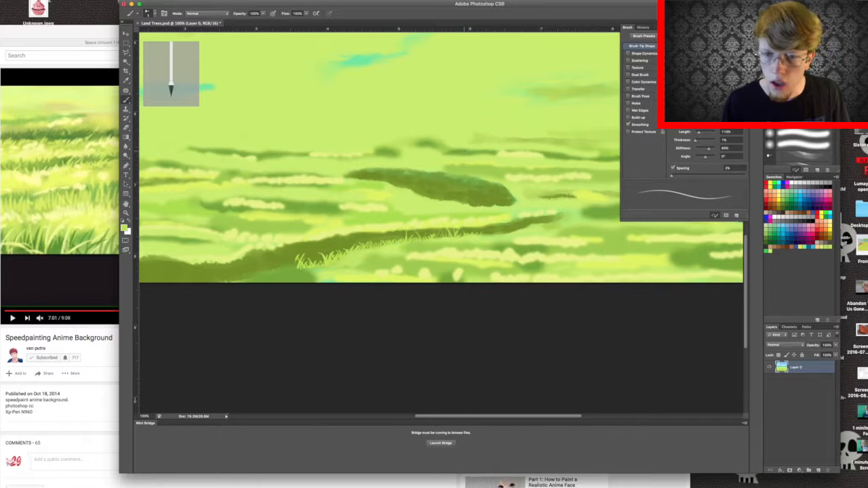
key(super+minus)
key(super+minus)
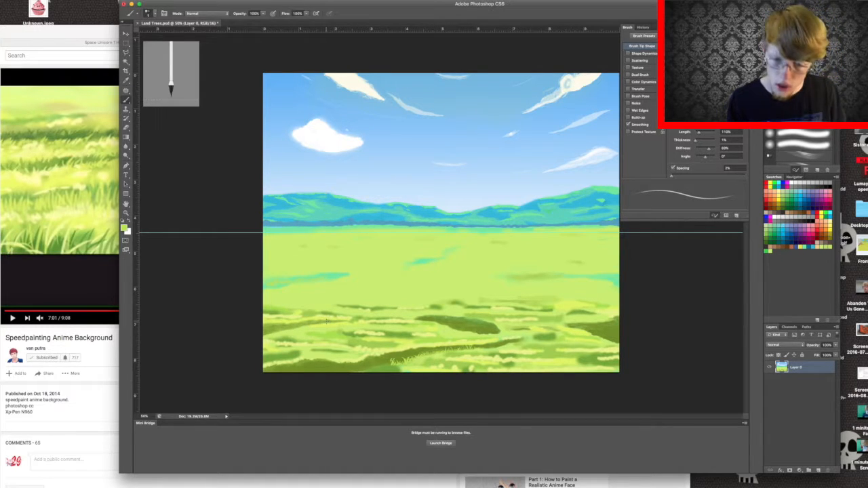
Paint an upright blade in the left tuft of the foreground grass row, undoing the first attempt and repainting it
key(super+plus)
key(super+plus)
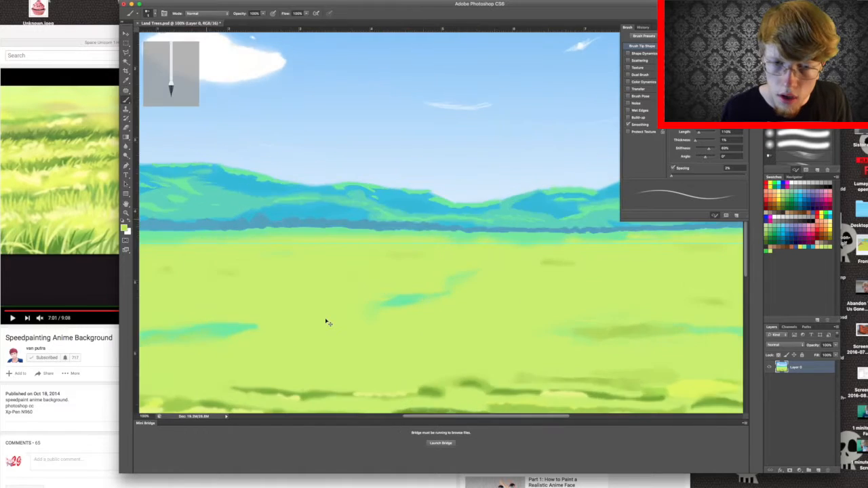
key(super+plus)
key(super+plus)
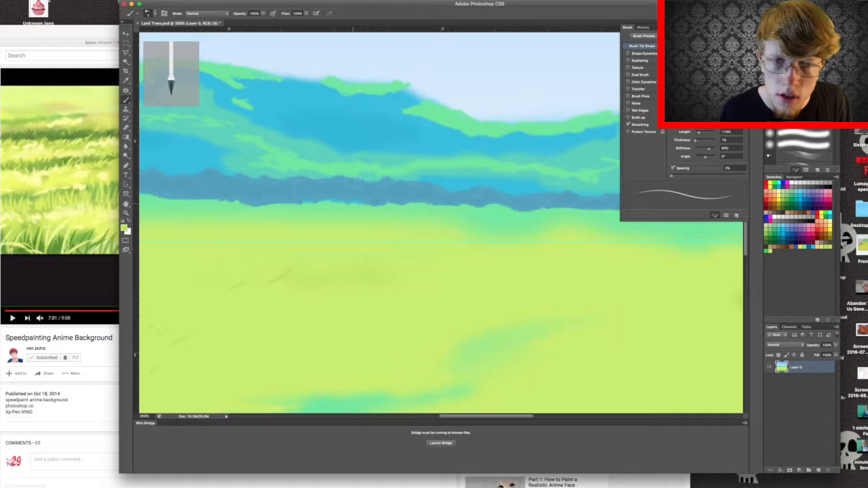
scroll(441, 224, down, 5)
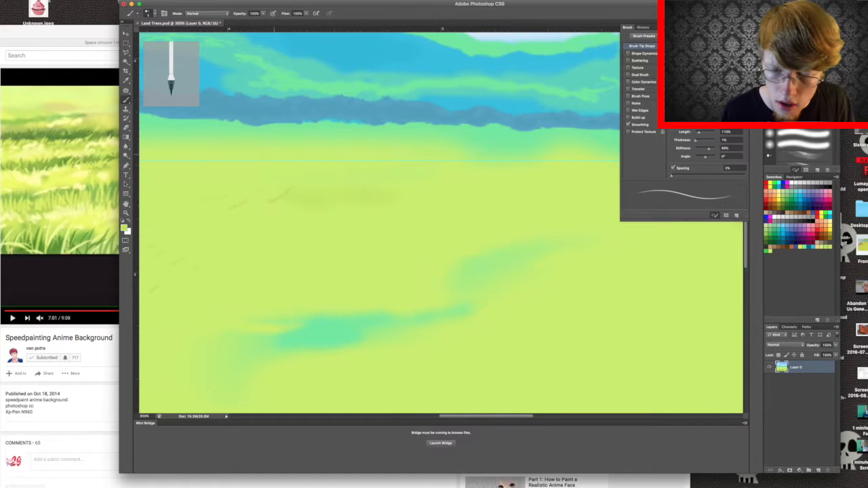
scroll(441, 223, down, 15)
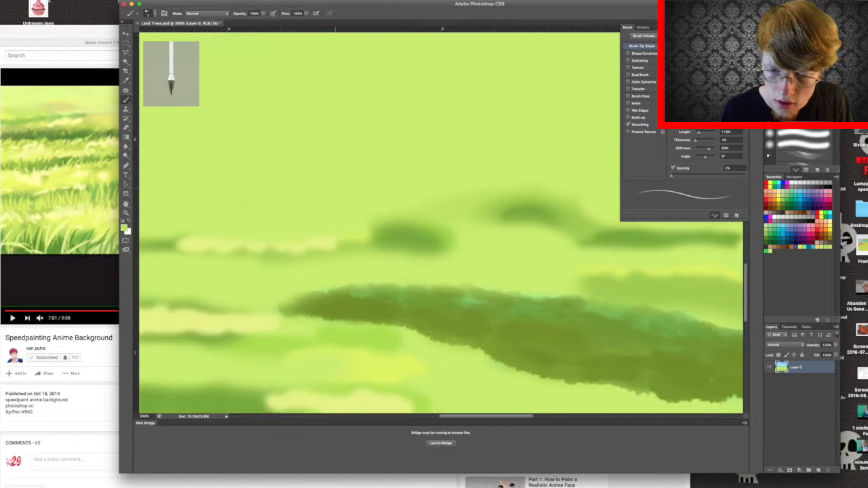
scroll(441, 223, down, 14)
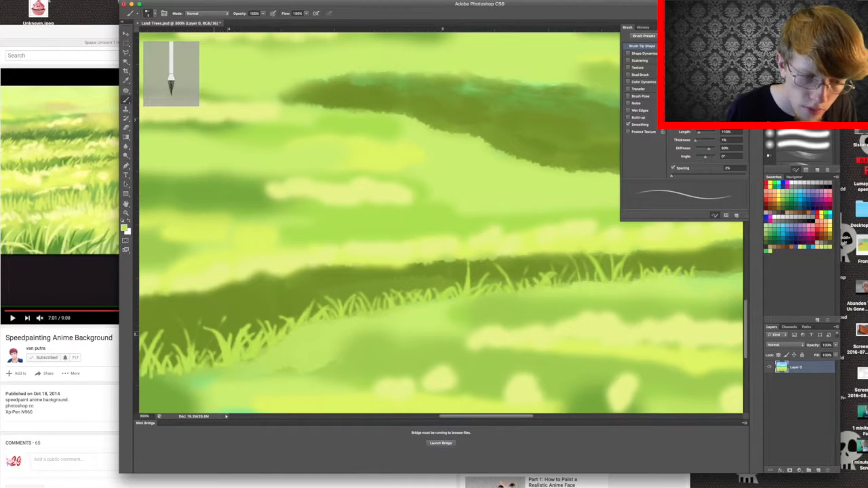
drag(215, 353, 223, 313)
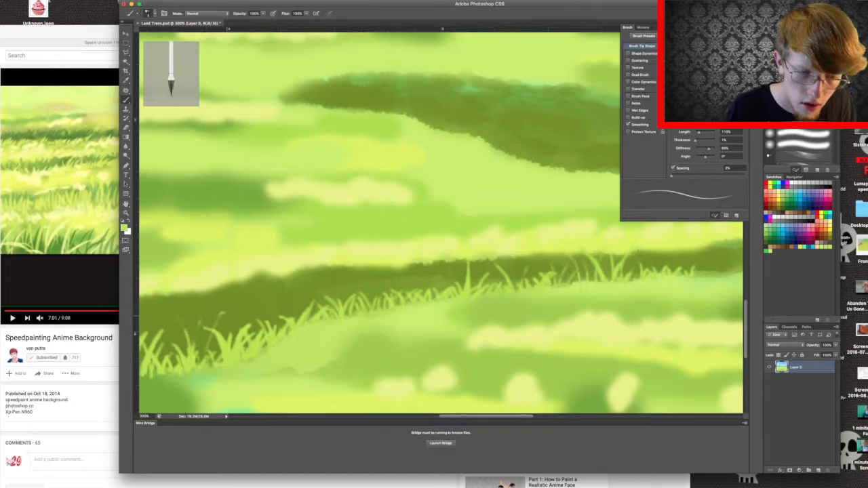
key(super+z)
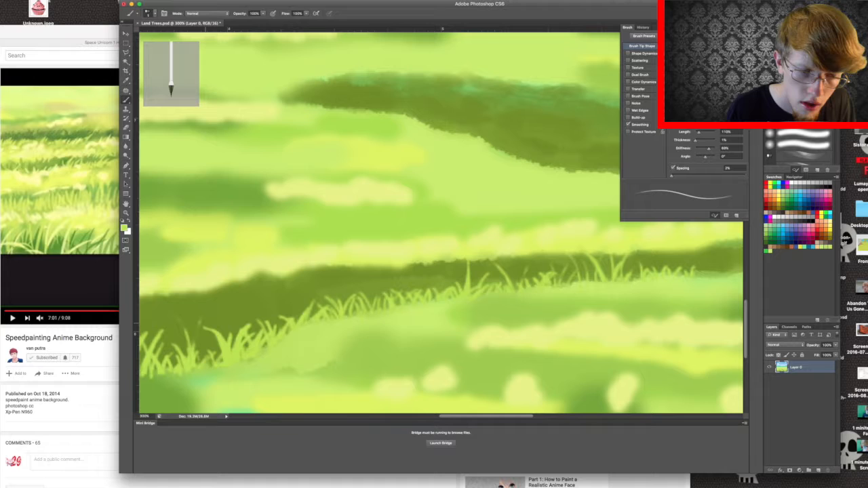
drag(214, 347, 225, 316)
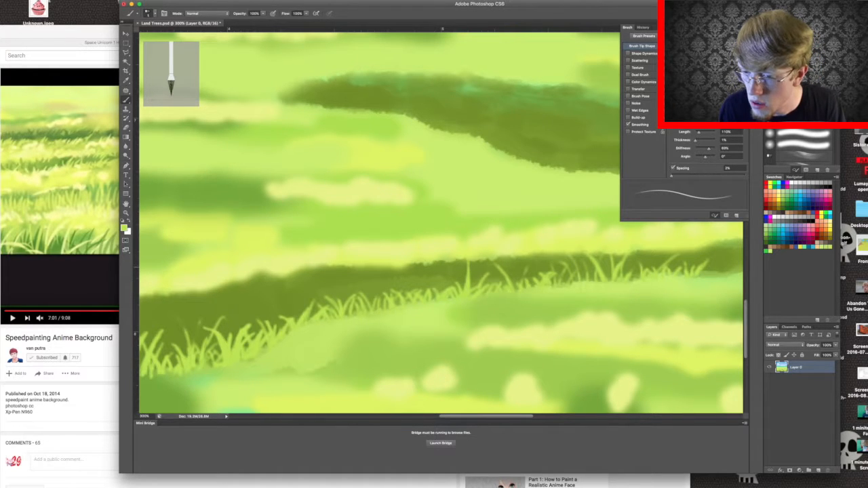
Paint arching grass blades at the right end of the row, undoing and repainting unsatisfactory strokes
key(super+z)
drag(658, 272, 678, 256)
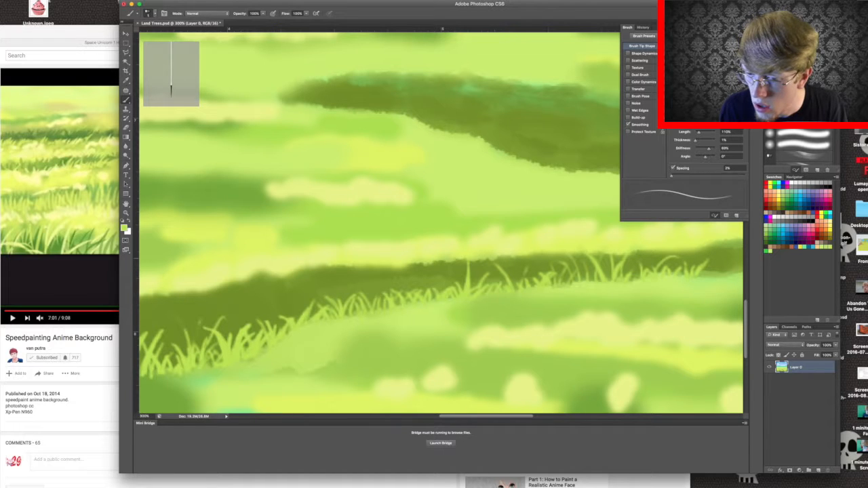
drag(636, 277, 653, 260)
key(super+z)
key(super+z)
drag(621, 277, 646, 258)
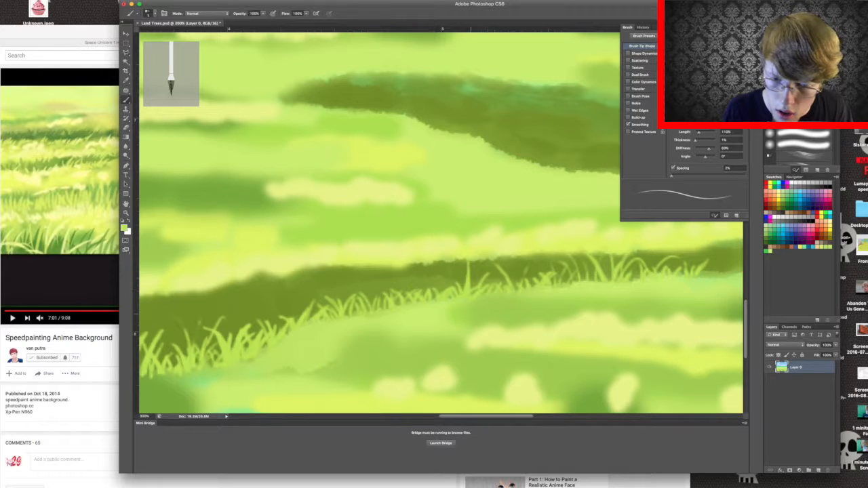
Try out curved blades in the left-middle part of the grass row, undoing the rejected strokes
drag(358, 306, 338, 280)
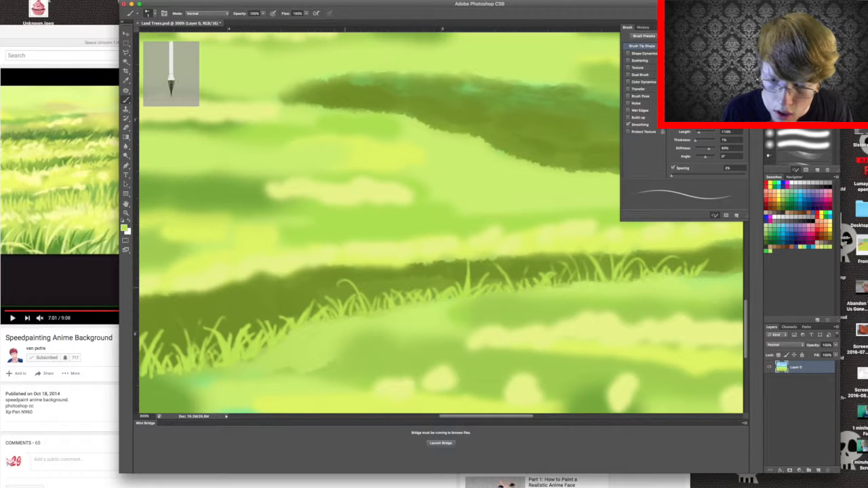
key(super+z)
drag(378, 310, 393, 279)
key(super+z)
key(super+z)
drag(339, 316, 363, 286)
key(super+z)
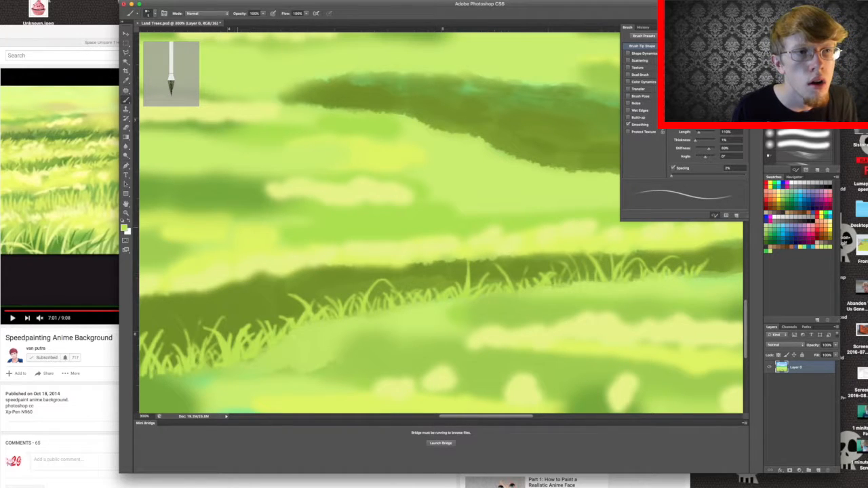
click(50, 0)
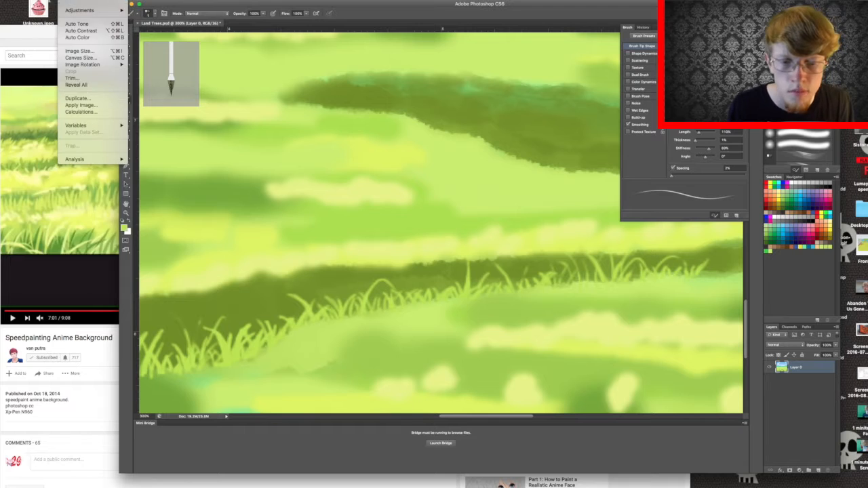
click(62, 10)
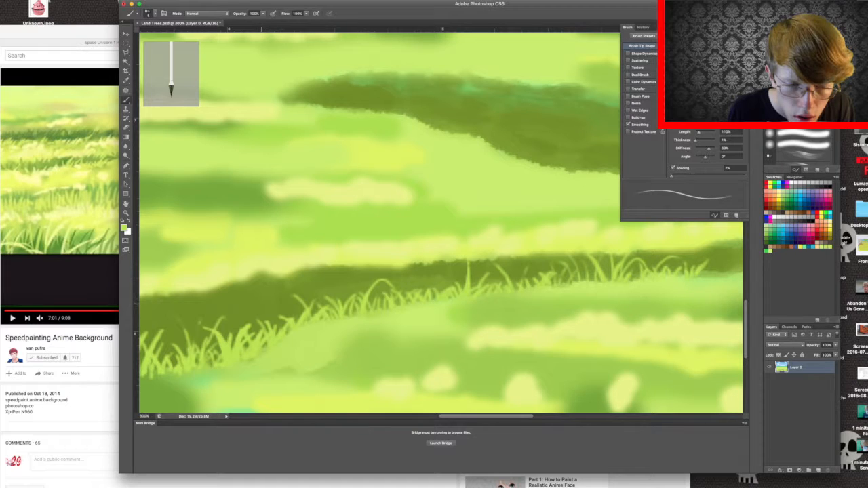
Try out a tall arching blade in the left part of the grass row and check it against the whole landscape
drag(262, 304, 259, 295)
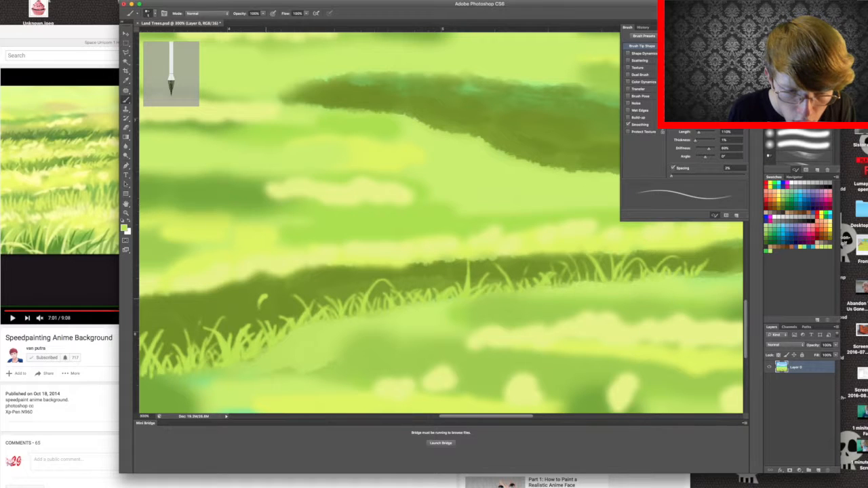
drag(267, 298, 278, 331)
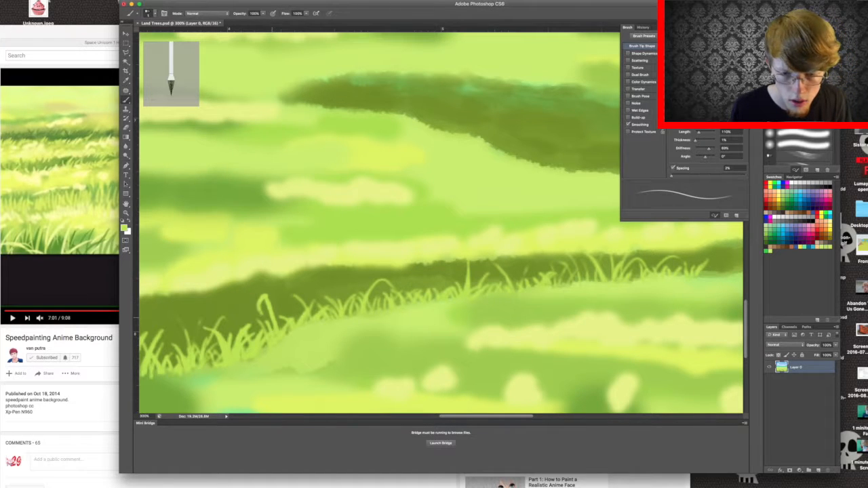
key(super+minus)
key(super+minus)
key(super+minus)
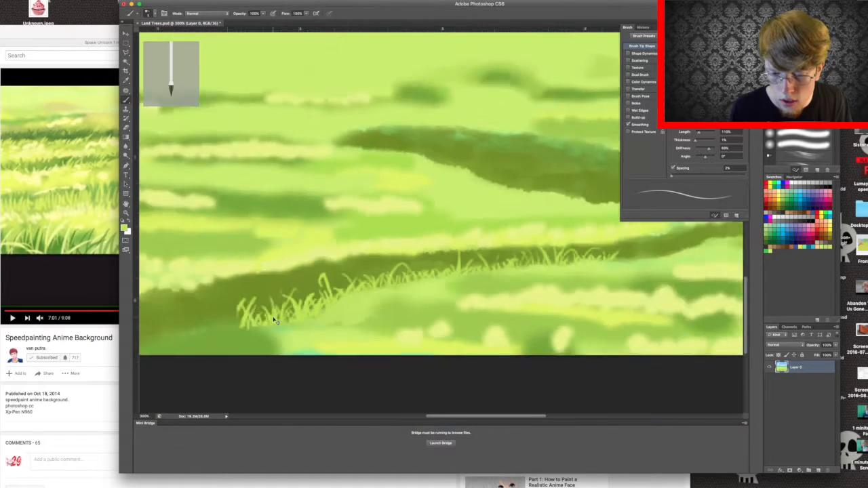
key(super+0)
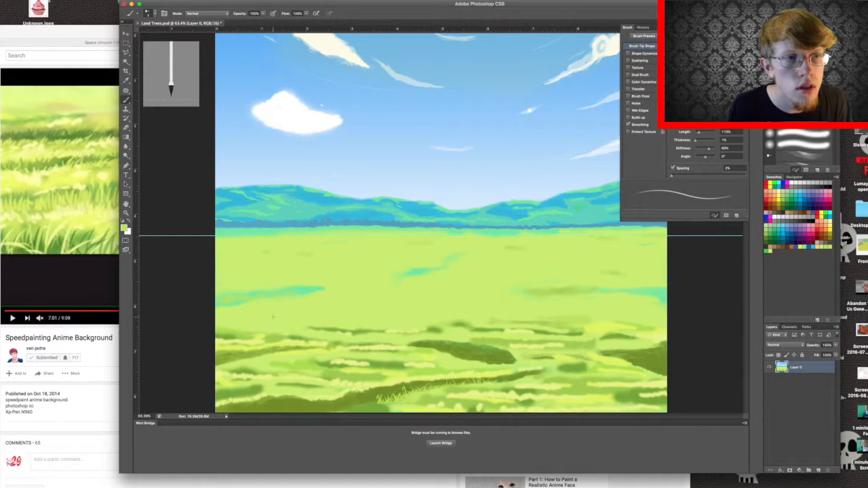
Undo the strokes of the tall arching blade in the grass row
click(49, 0)
click(60, 11)
click(54, 1)
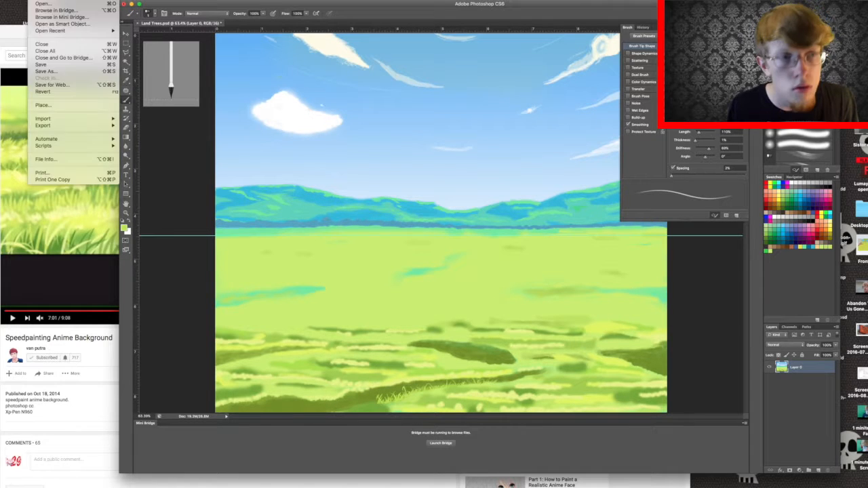
click(56, 11)
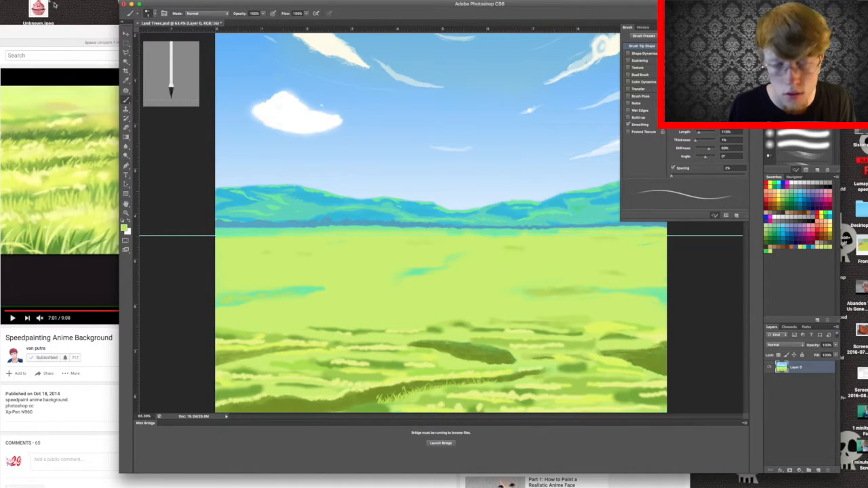
click(55, 3)
click(57, 10)
click(55, 2)
click(57, 11)
click(55, 2)
click(55, 11)
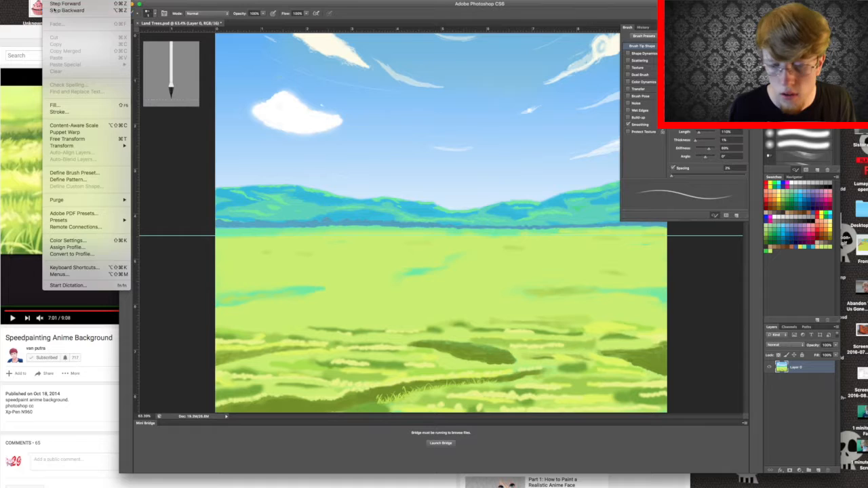
click(54, 2)
click(54, 3)
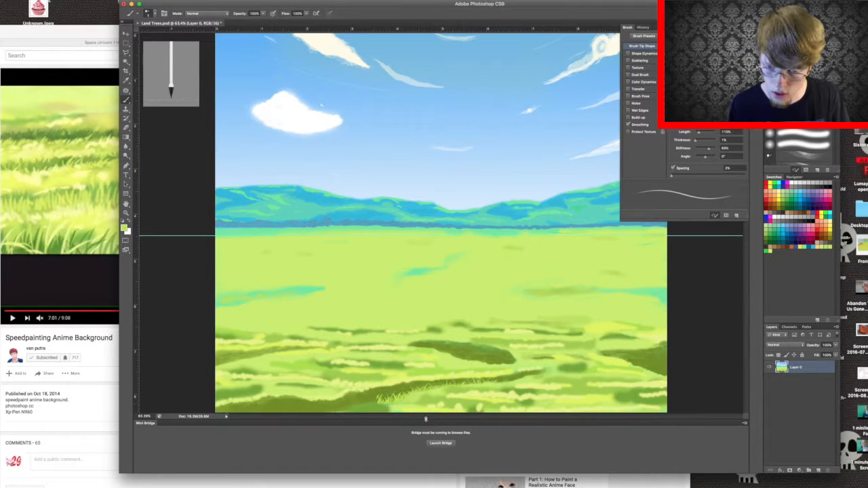
Paint another curved blade at the left end of the foreground grass tuft
key(super+plus)
key(super+plus)
key(super+plus)
key(super+plus)
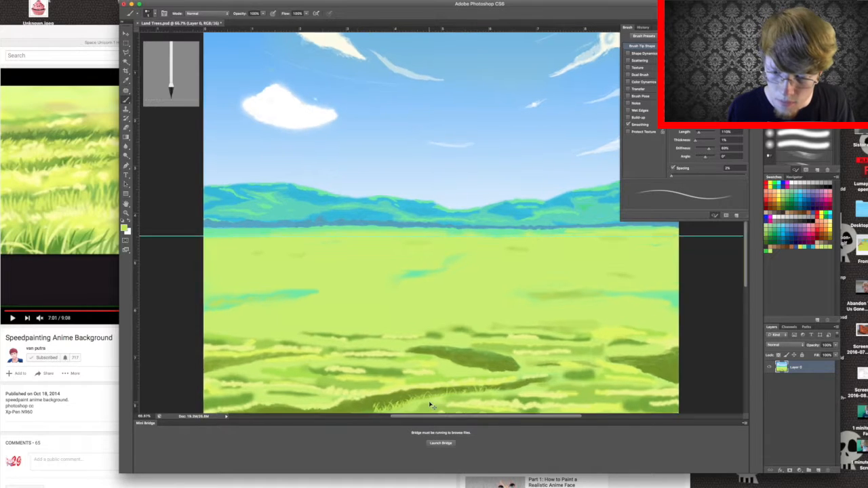
scroll(441, 224, down, 15)
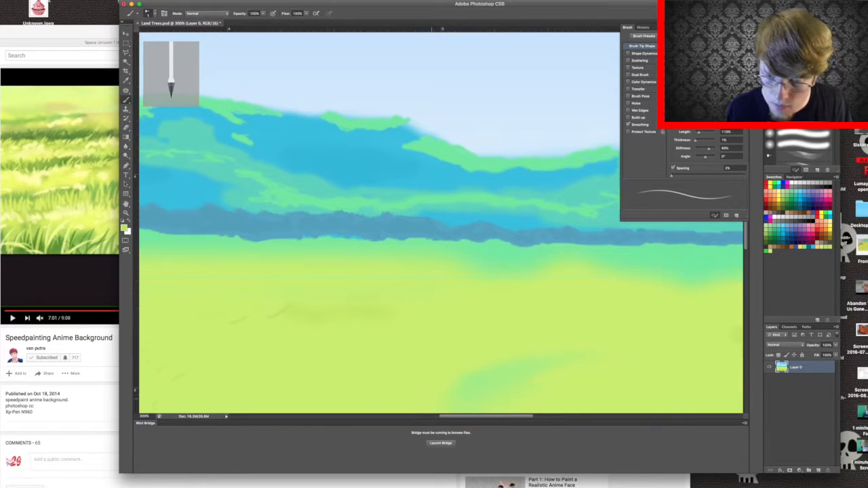
scroll(441, 224, down, 8)
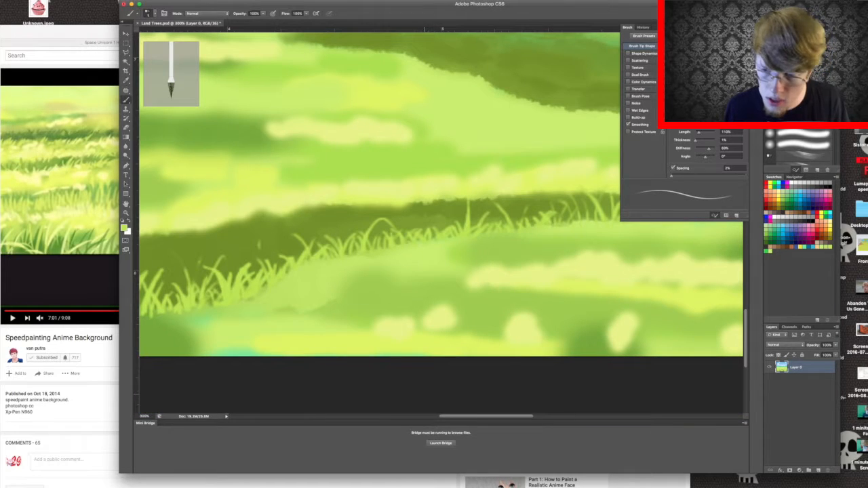
drag(447, 416, 380, 415)
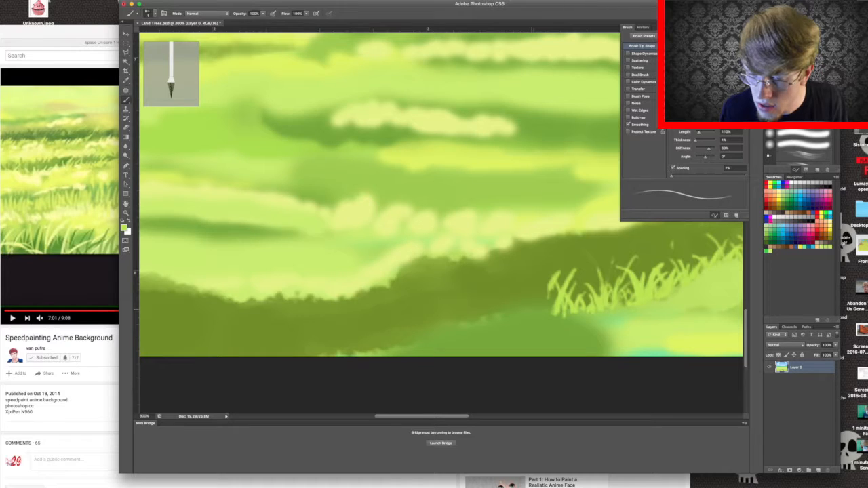
drag(549, 289, 546, 308)
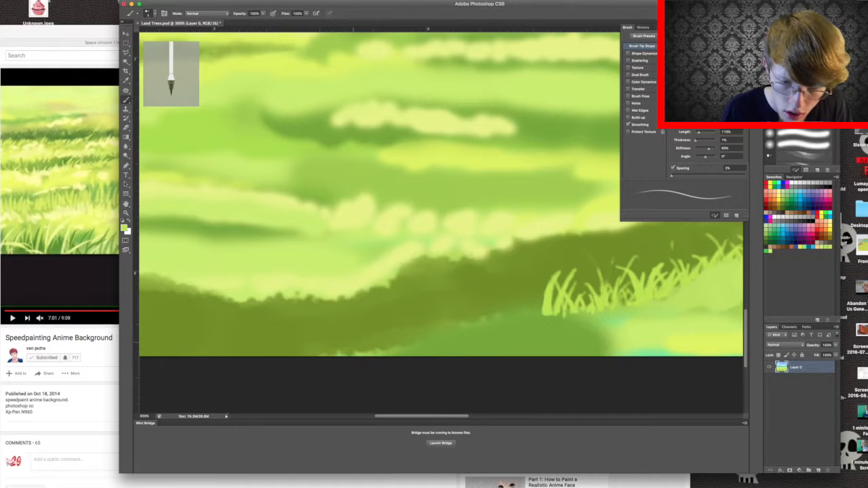
Paint blades at the canvas's bottom edge and mark short blades along the dark strip up to the tuft, undoing one stroke
mouse_move(347, 353)
mouse_down()
mouse_move(353, 337)
mouse_move(353, 347)
mouse_move(362, 340)
mouse_move(342, 343)
mouse_move(343, 335)
mouse_move(389, 337)
mouse_up()
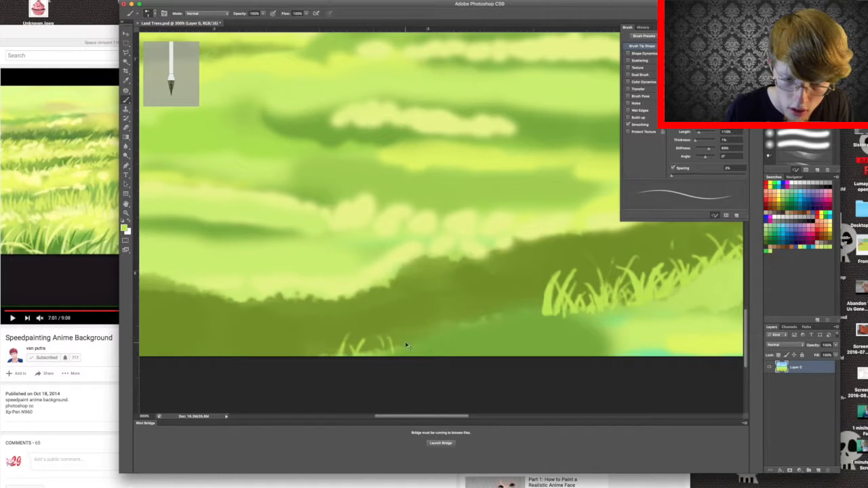
key(ctrl+z)
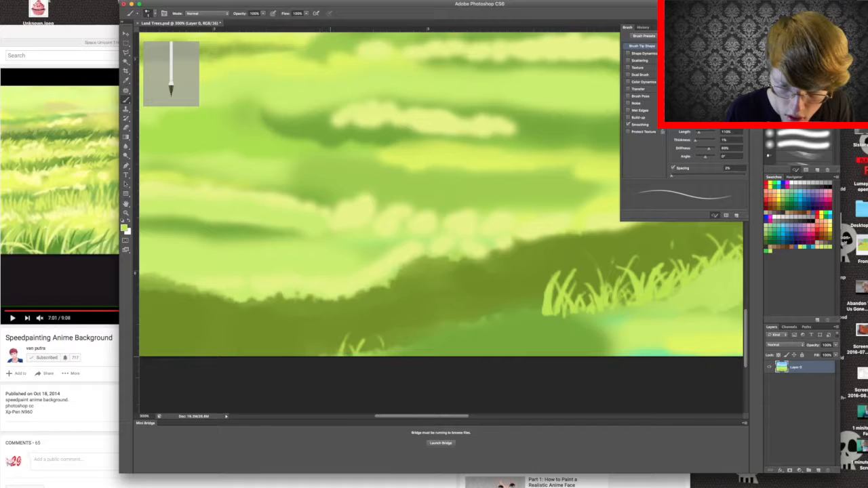
mouse_move(331, 356)
mouse_down()
mouse_move(324, 342)
mouse_move(437, 324)
mouse_move(461, 331)
mouse_move(539, 305)
mouse_up()
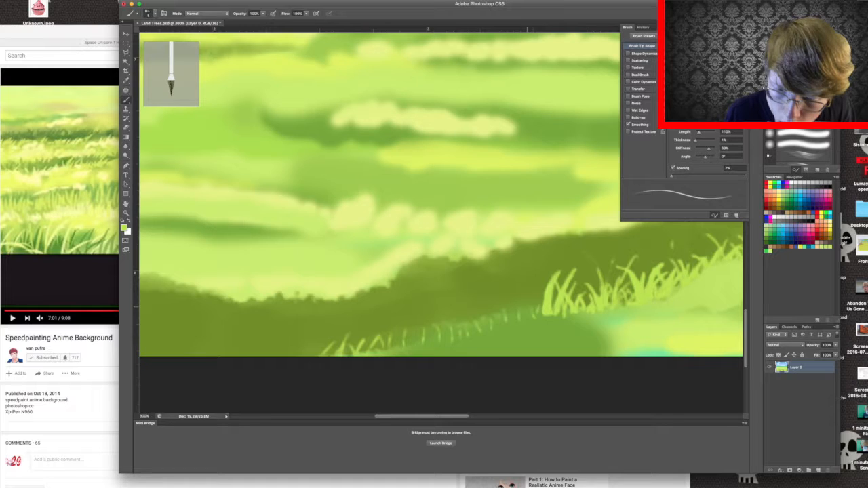
Paint taller curved blades over the short marks in the left half of the lower grass row
drag(414, 344, 417, 332)
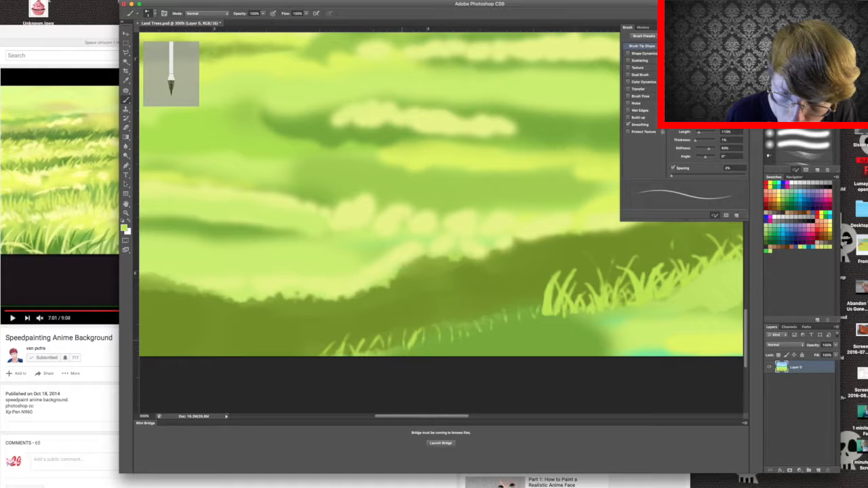
drag(378, 349, 403, 315)
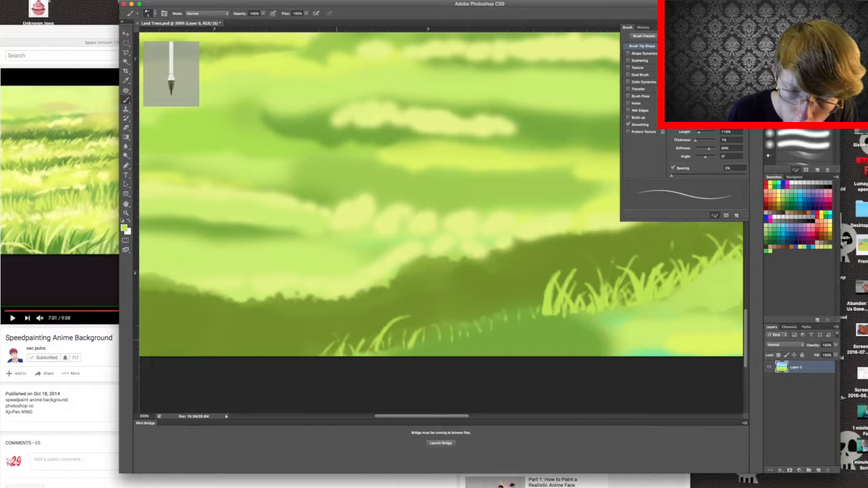
mouse_move(342, 347)
mouse_down()
mouse_move(336, 333)
mouse_move(321, 355)
mouse_move(379, 322)
mouse_up()
mouse_move(388, 352)
mouse_down()
mouse_move(392, 332)
mouse_move(380, 321)
mouse_move(416, 319)
mouse_up()
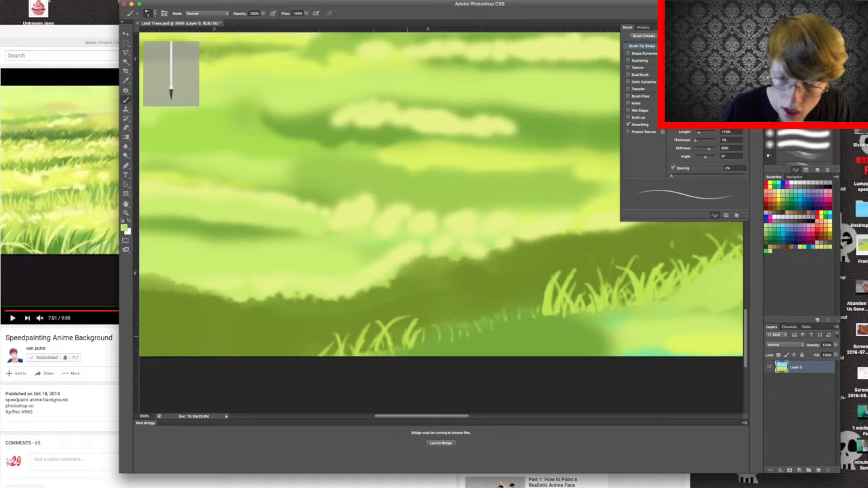
drag(413, 342, 421, 312)
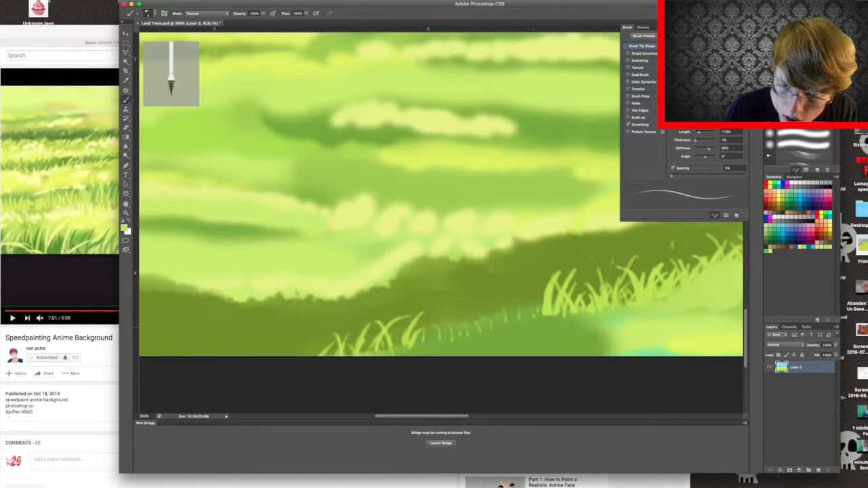
mouse_move(434, 339)
mouse_down()
mouse_move(444, 318)
mouse_move(448, 337)
mouse_move(453, 316)
mouse_move(434, 334)
mouse_move(438, 318)
mouse_move(421, 316)
mouse_up()
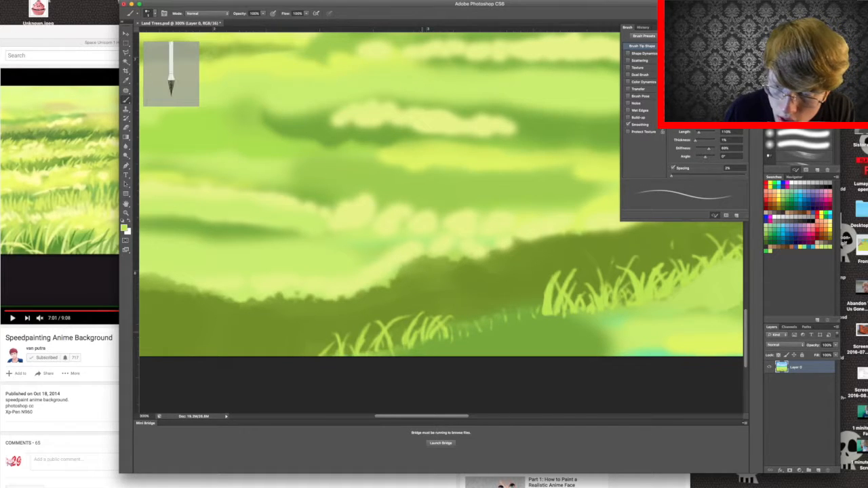
mouse_move(452, 329)
mouse_down()
mouse_move(454, 314)
mouse_move(468, 310)
mouse_up()
Adjust the brush size and step back the latest strokes in the middle of the lower grass row
key(])
key(])
key(])
key([)
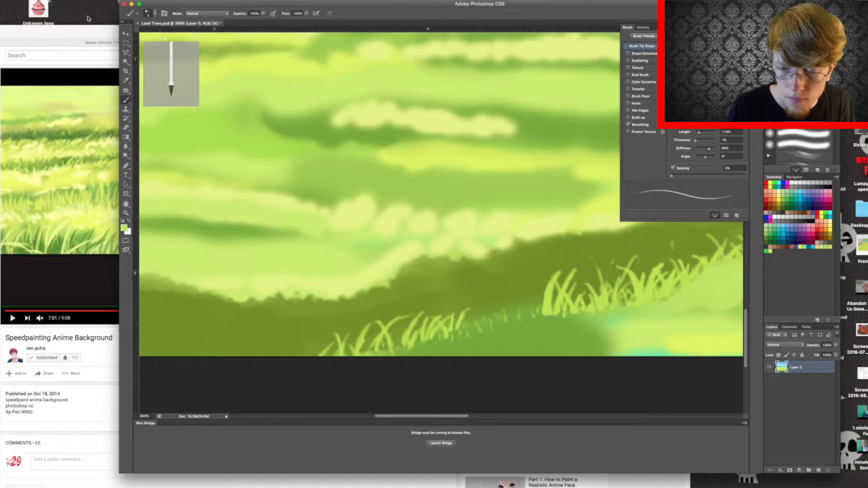
click(55, 1)
click(60, 10)
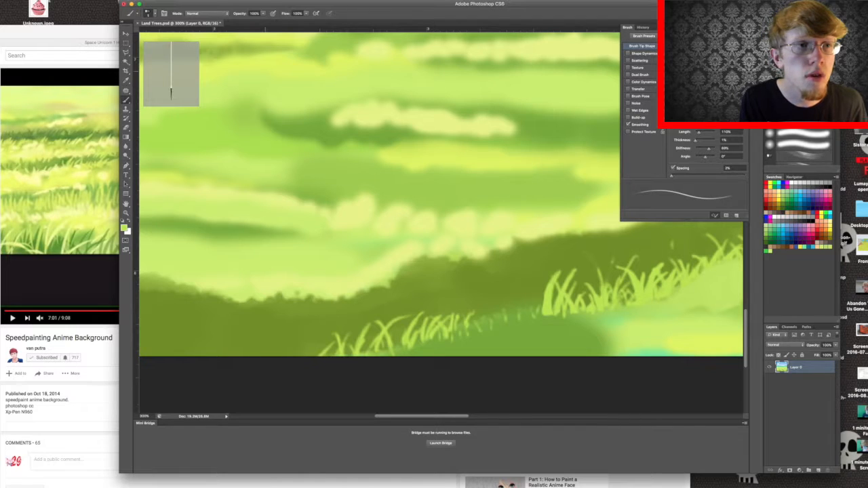
key(])
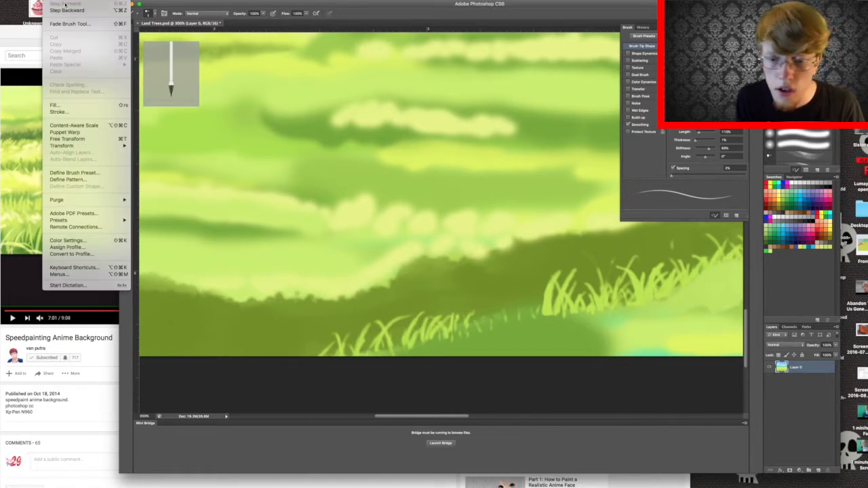
click(123, 11)
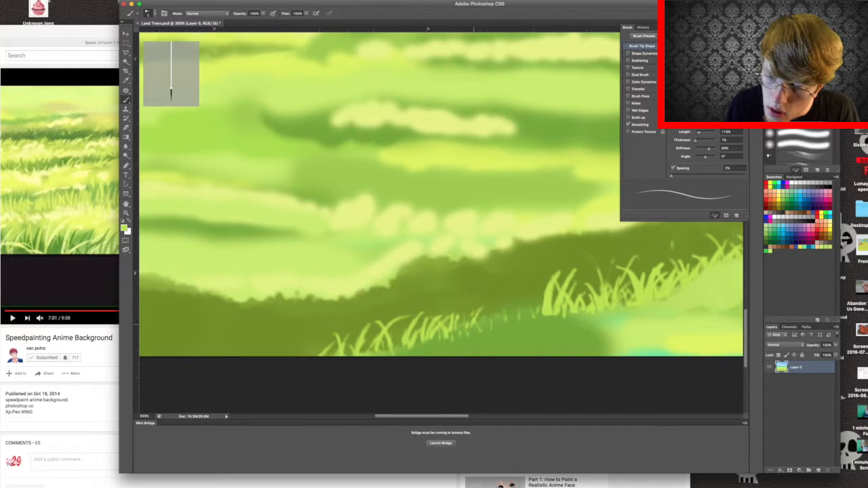
Paint leaning blades over the short marks in the right half of the lower grass row
mouse_move(497, 324)
mouse_down()
mouse_move(491, 303)
mouse_move(517, 294)
mouse_move(472, 290)
mouse_up()
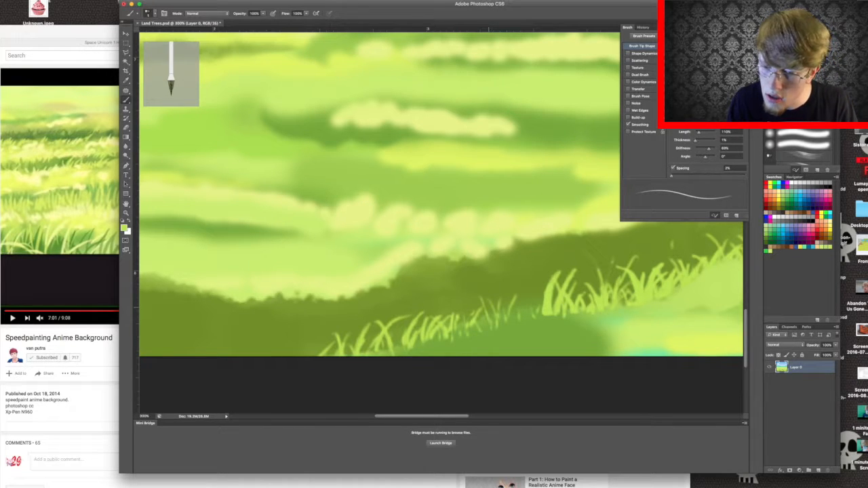
mouse_move(488, 323)
mouse_down()
mouse_move(480, 297)
mouse_move(485, 310)
mouse_move(506, 294)
mouse_move(514, 307)
mouse_move(531, 290)
mouse_up()
mouse_move(517, 323)
mouse_down()
mouse_move(522, 294)
mouse_move(521, 304)
mouse_up()
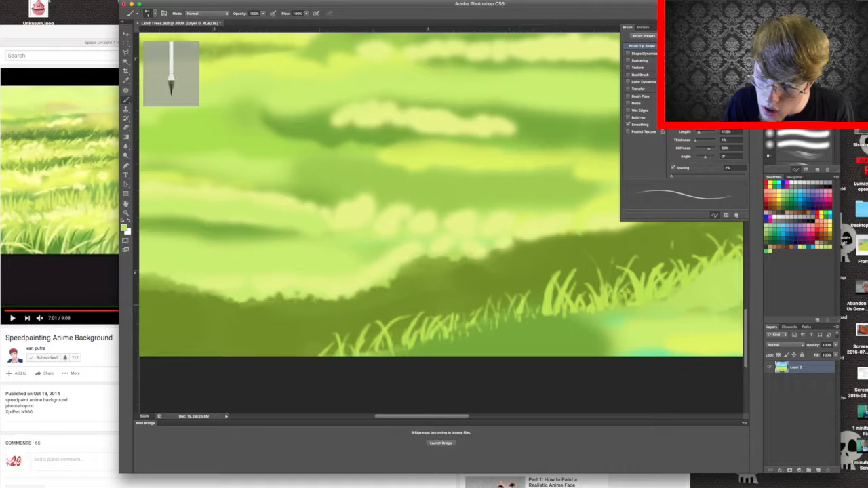
Try out an extra crossing blade near the right end of the lower grass row, undoing the rejected strokes
drag(515, 313, 513, 307)
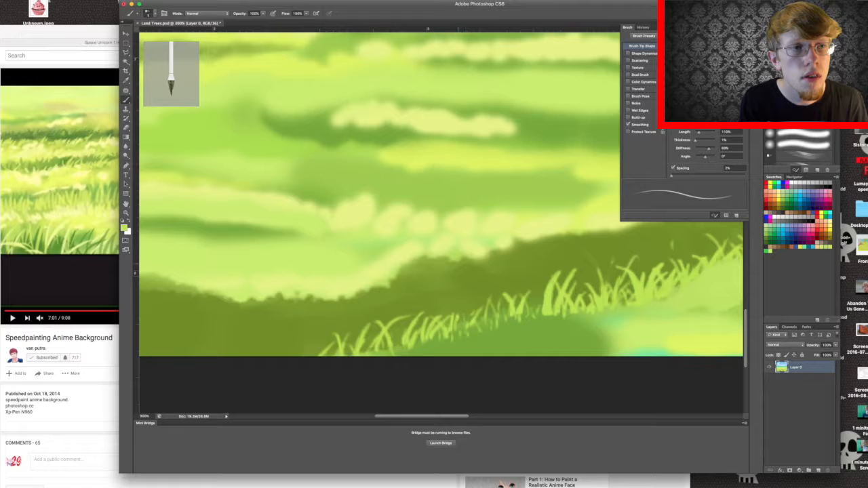
click(51, 0)
click(59, 11)
click(59, 10)
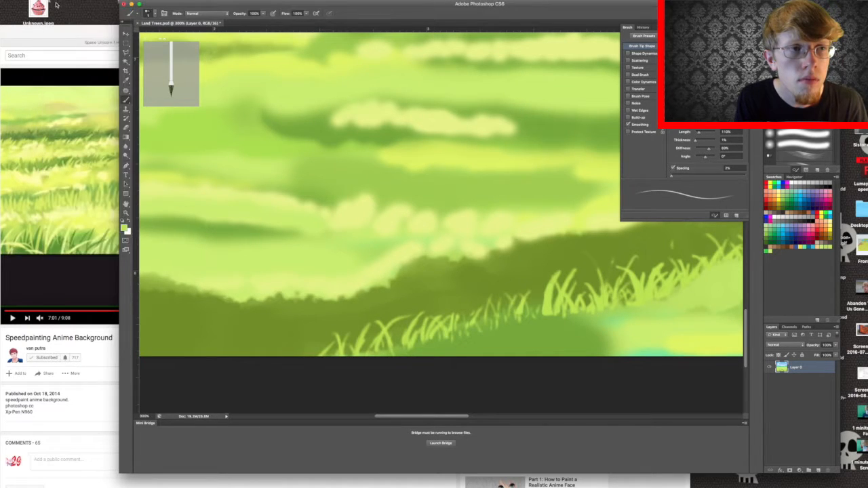
click(55, 1)
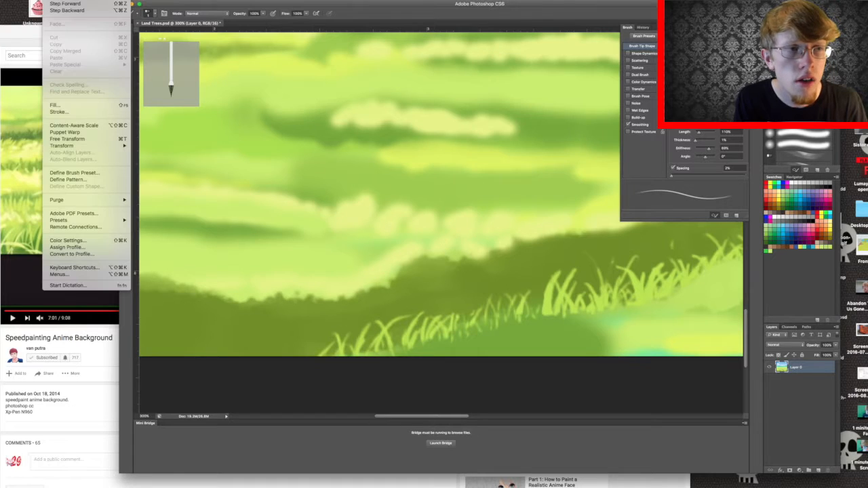
click(55, 11)
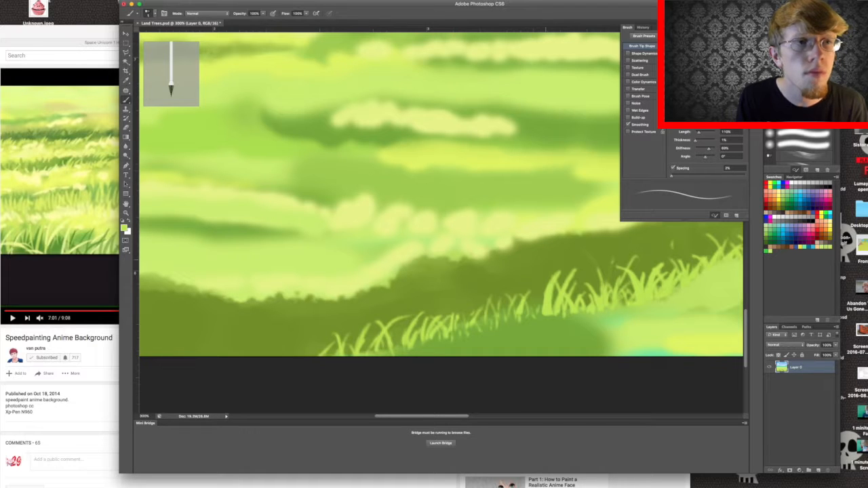
click(55, 1)
click(55, 11)
click(55, 0)
click(55, 11)
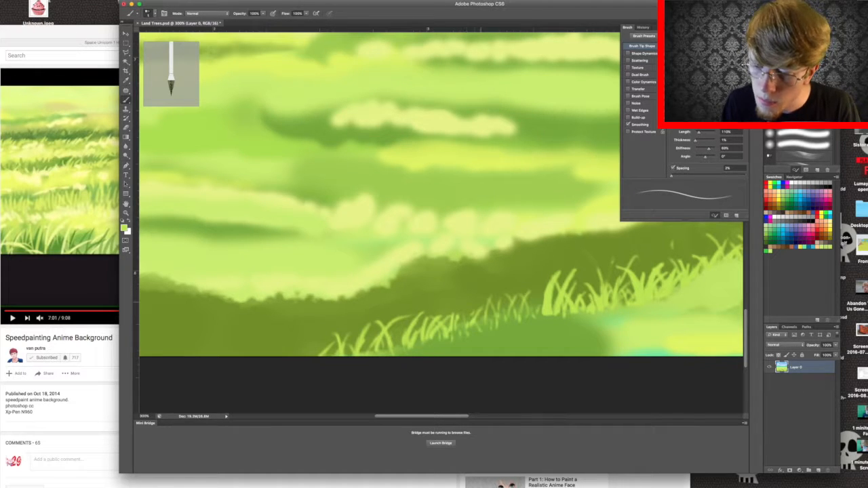
Fill the right end of the lower grass row with thin blades up to the tuft, undoing the last stroke
mouse_move(497, 299)
mouse_down()
mouse_move(488, 322)
mouse_move(524, 318)
mouse_move(514, 318)
mouse_up()
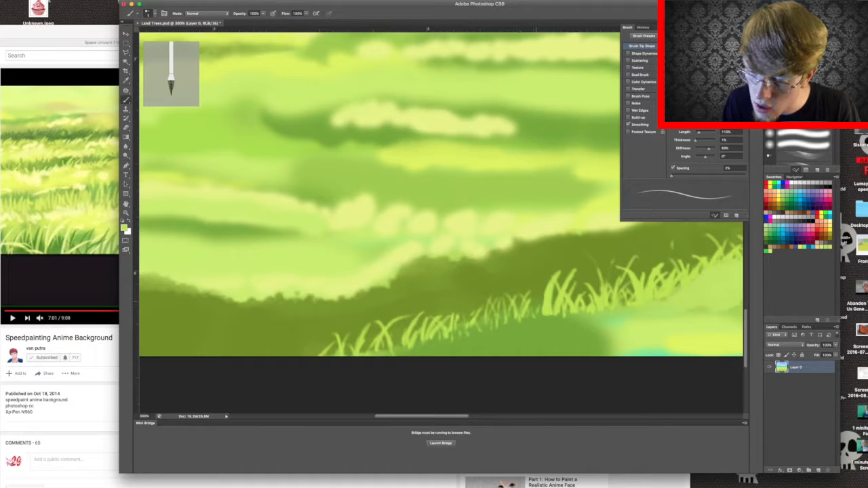
mouse_move(534, 299)
mouse_down()
mouse_move(533, 313)
mouse_move(537, 307)
mouse_move(517, 314)
mouse_up()
drag(541, 297, 536, 307)
drag(542, 298, 533, 310)
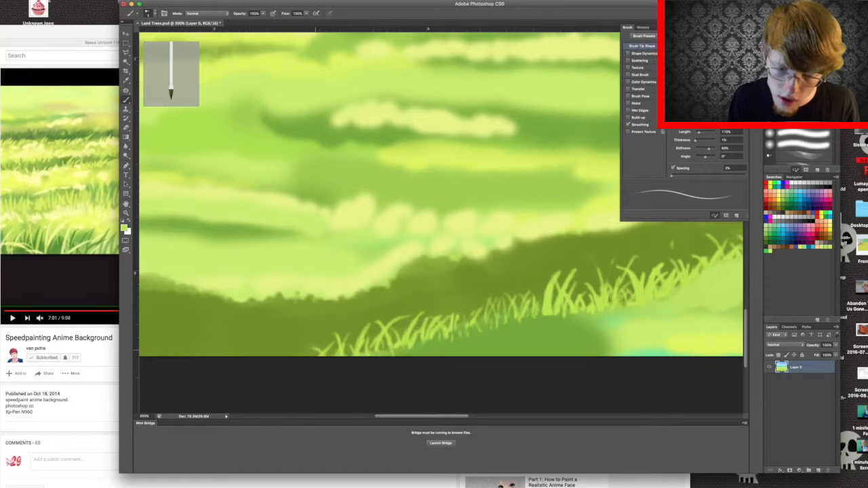
key(super+z)
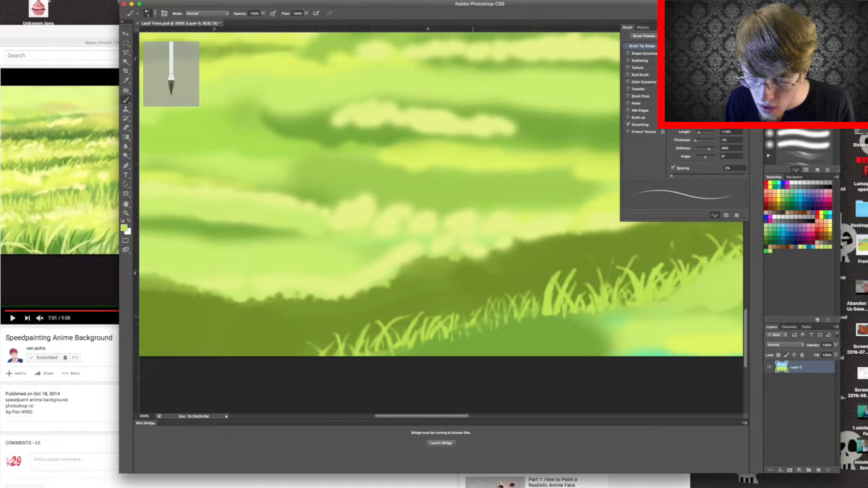
Paint taller curved blades in the middle of the lower grass row, adjusting the brush size for them
drag(463, 324, 468, 306)
key(])
key(])
key([)
key([)
key(])
key(])
mouse_move(481, 324)
mouse_down()
mouse_move(473, 304)
mouse_move(509, 310)
mouse_move(502, 281)
mouse_move(496, 289)
mouse_move(506, 279)
mouse_up()
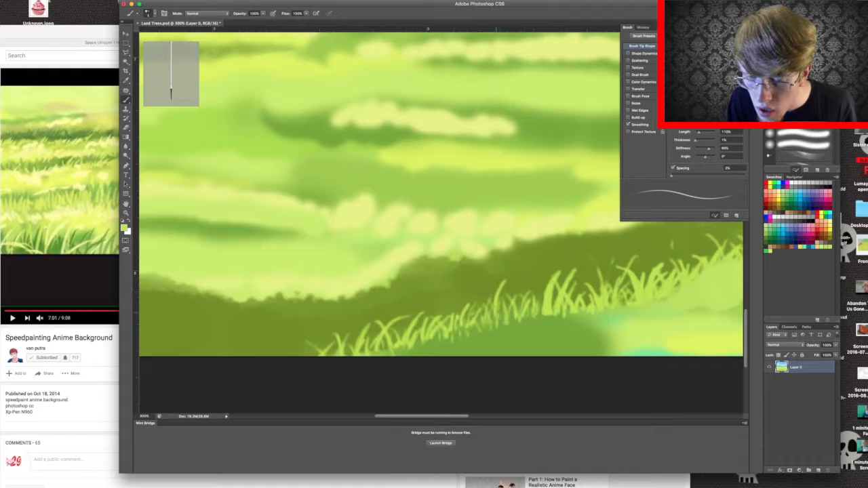
drag(460, 311, 449, 290)
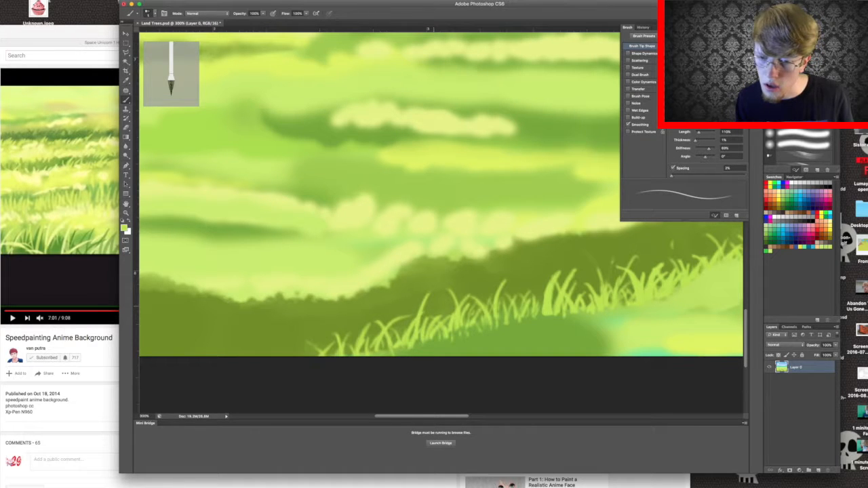
Sample the dark green of the strip above the grass row and trim the thick blades of the tuft with it
key(super+minus)
key(super+minus)
key(super+minus)
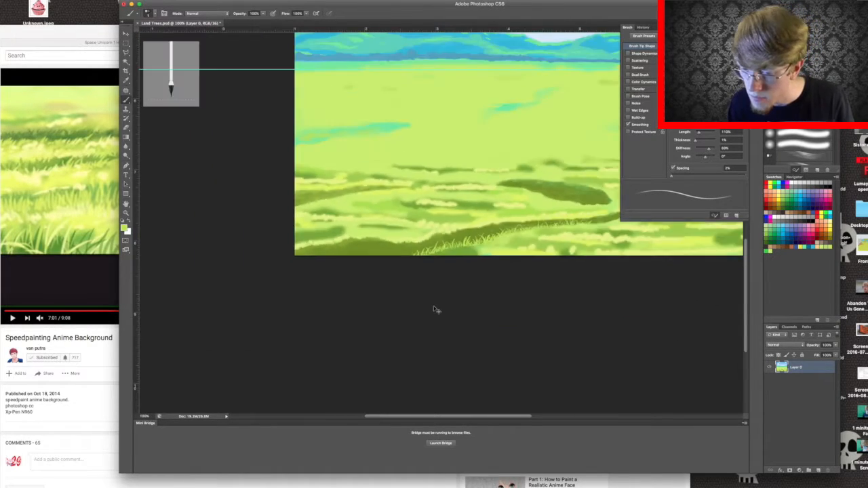
key(super+plus)
key(super+plus)
key(super+plus)
key(super+plus)
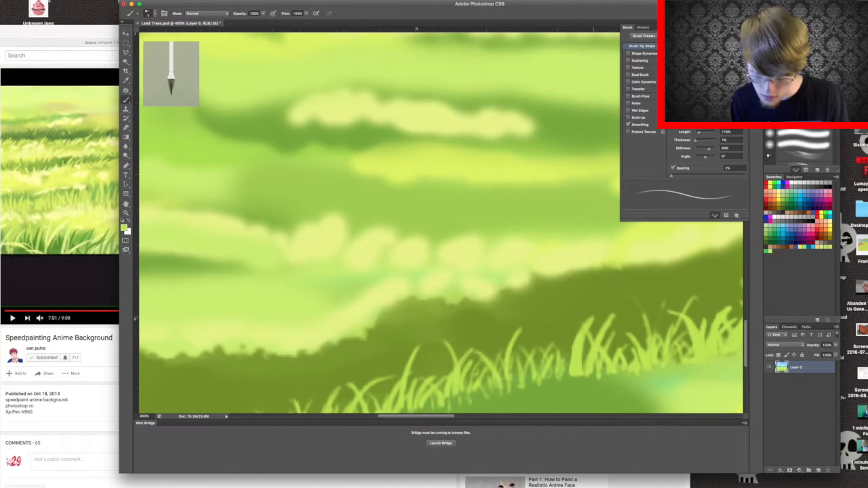
key(i)
click(547, 305)
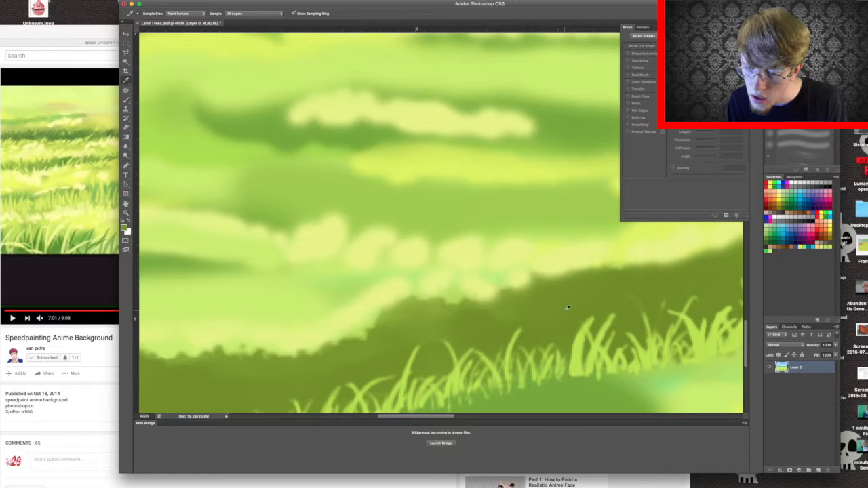
key(b)
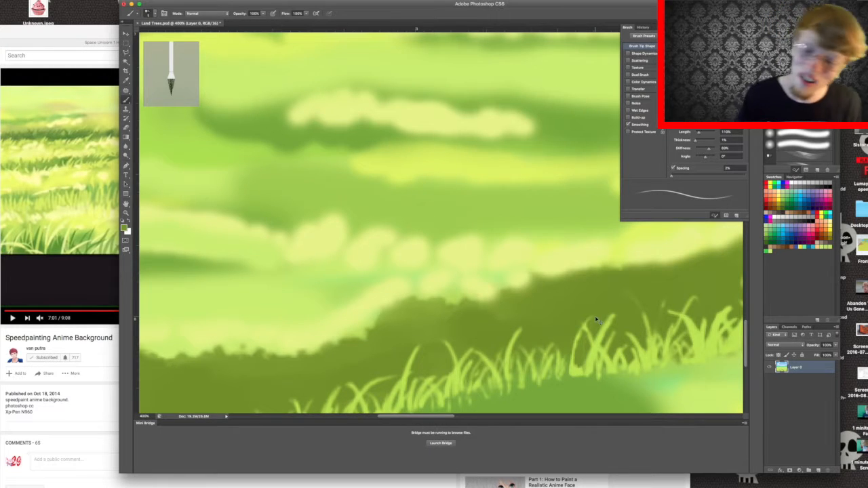
Sample the dark green again from the strip above the middle of the grass row for the brush
key(super+minus)
key(super+minus)
key(super+minus)
key(super+minus)
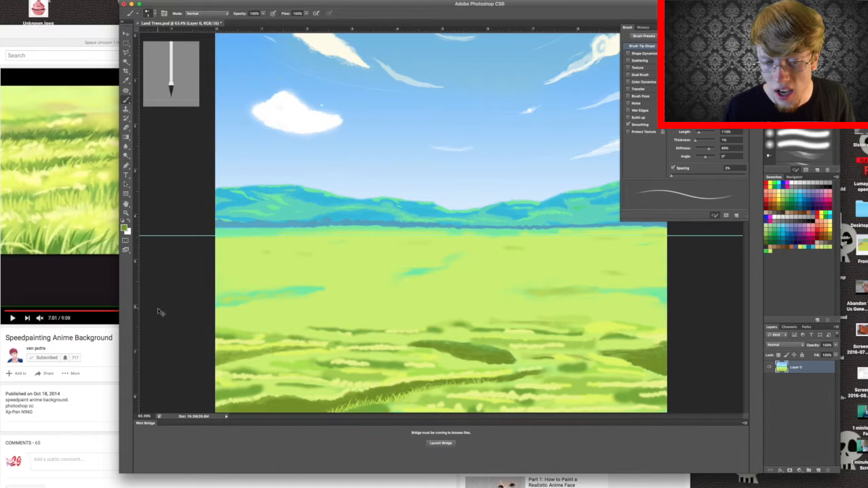
key(super+equal)
key(super+equal)
key(super+equal)
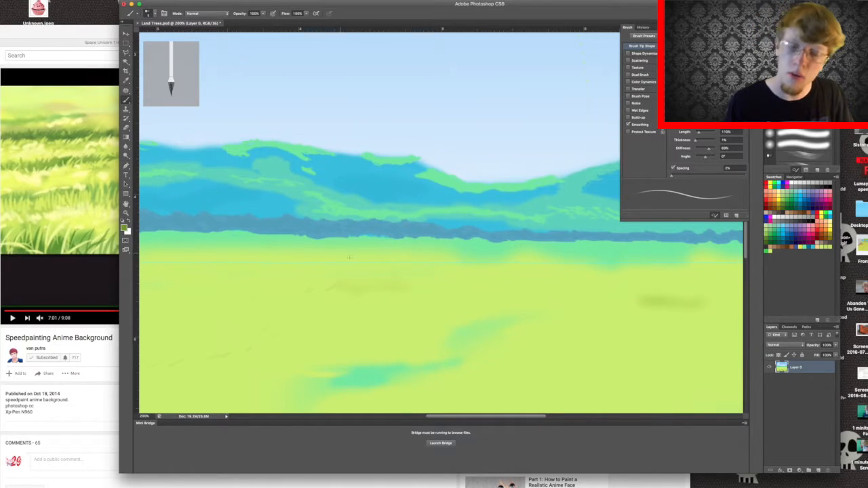
scroll(396, 277, down, 10)
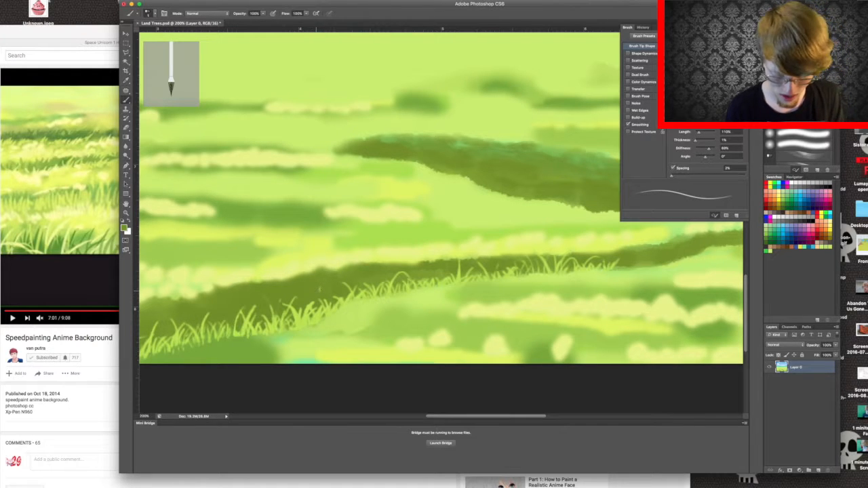
key(i)
click(312, 282)
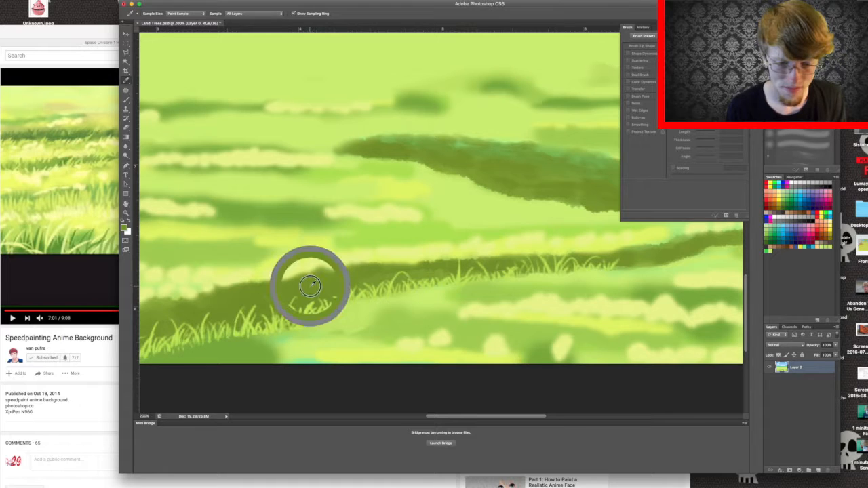
key(b)
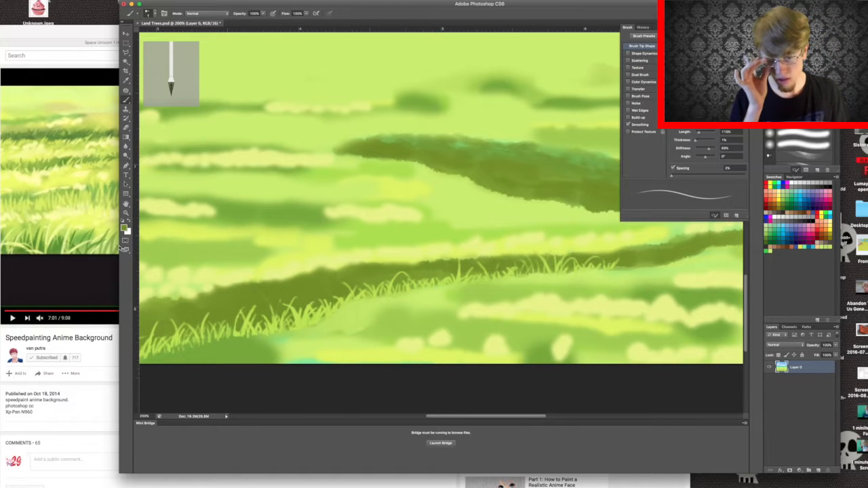
Review the whole landscape and save the Land Trees document
key(super+minus)
key(super+0)
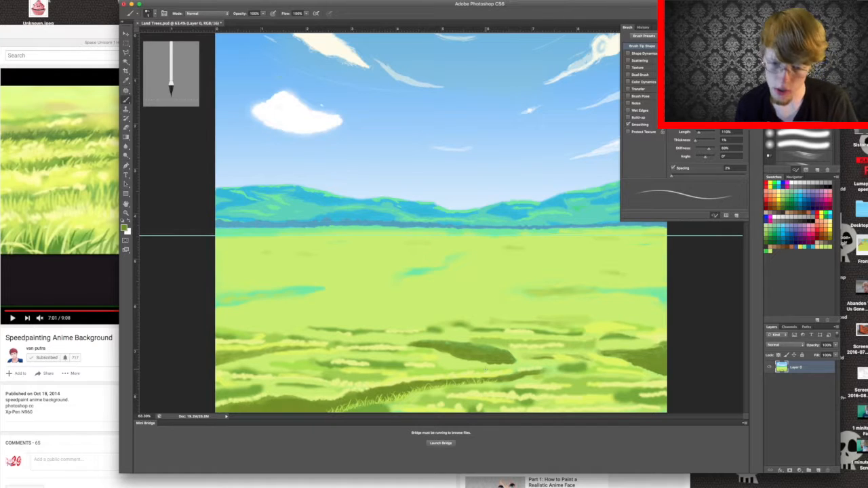
key(super+plus)
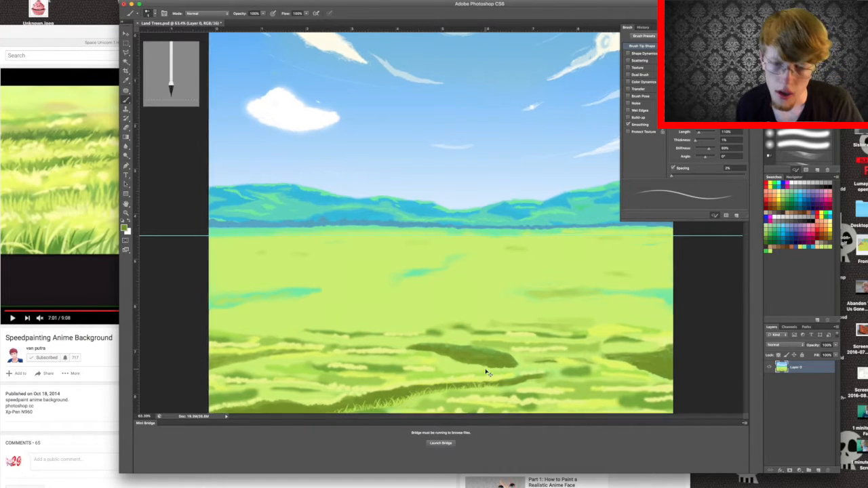
key(super+minus)
key(super+minus)
key(super+minus)
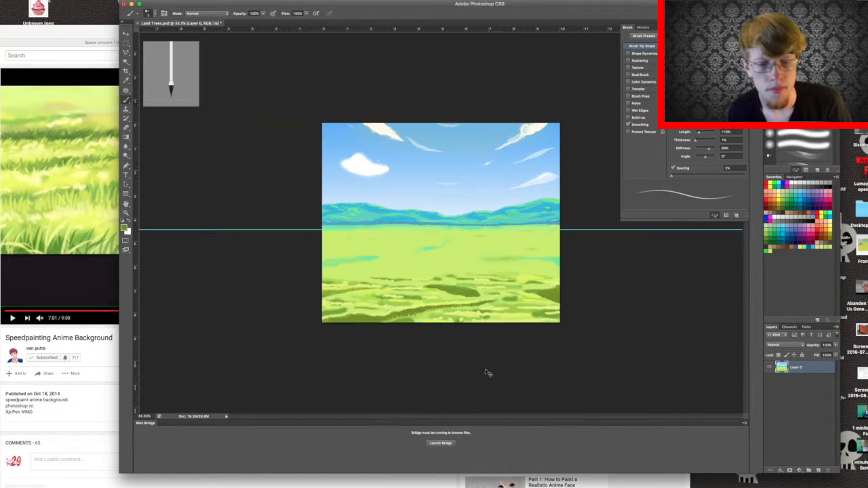
key(super+s)
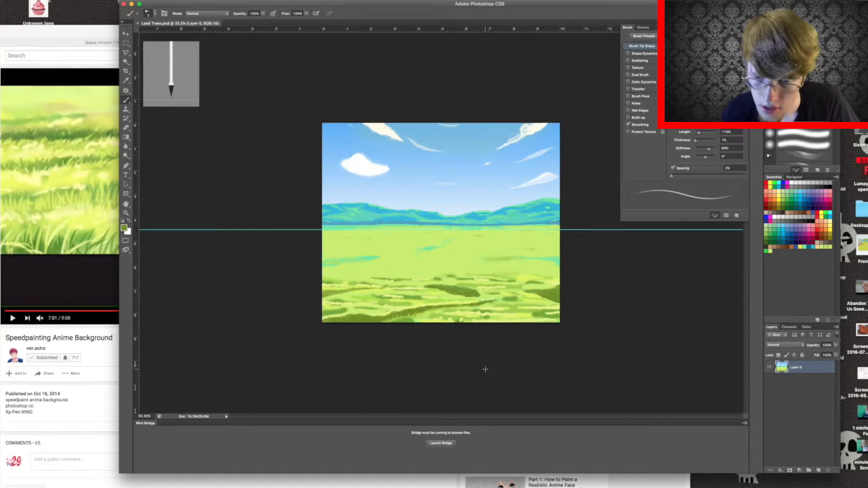
Try a short dark green stroke on the light grass just above the dark strip, and undo it
key(super+plus)
key(super+plus)
key(super+plus)
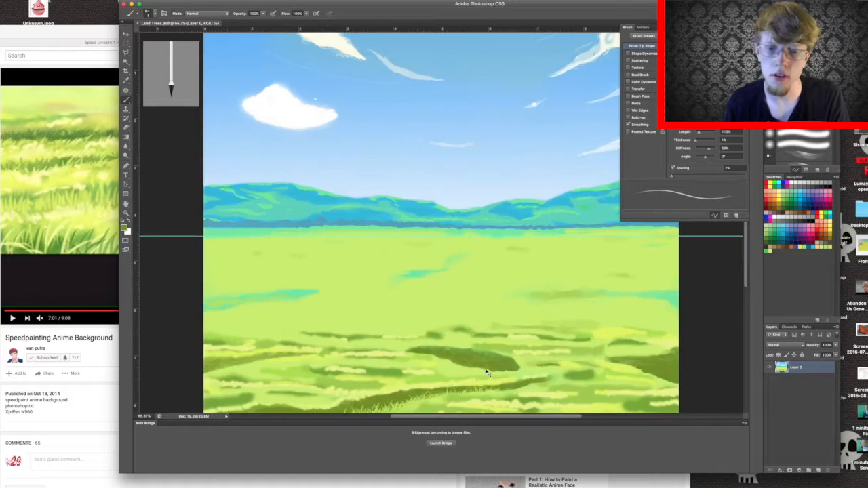
scroll(367, 377, down, 5)
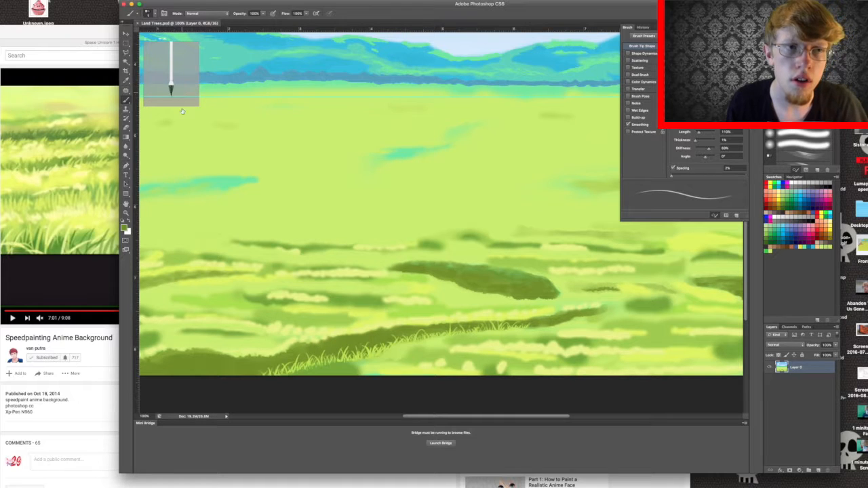
click(156, 14)
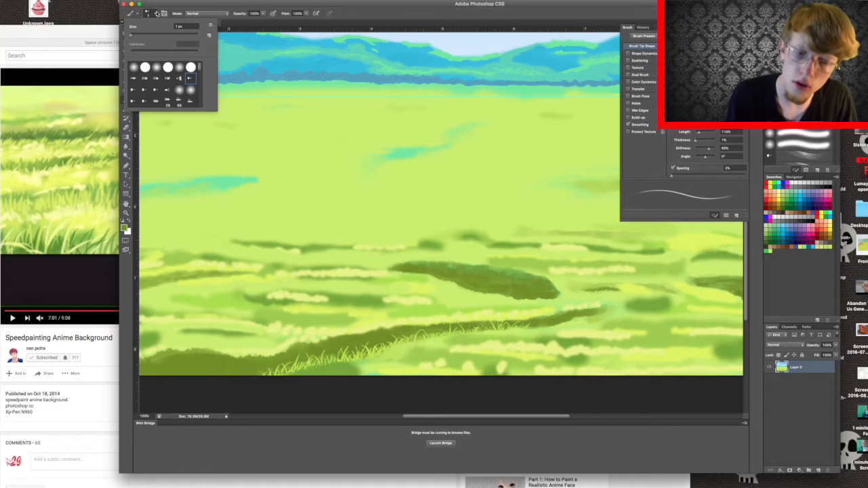
click(158, 13)
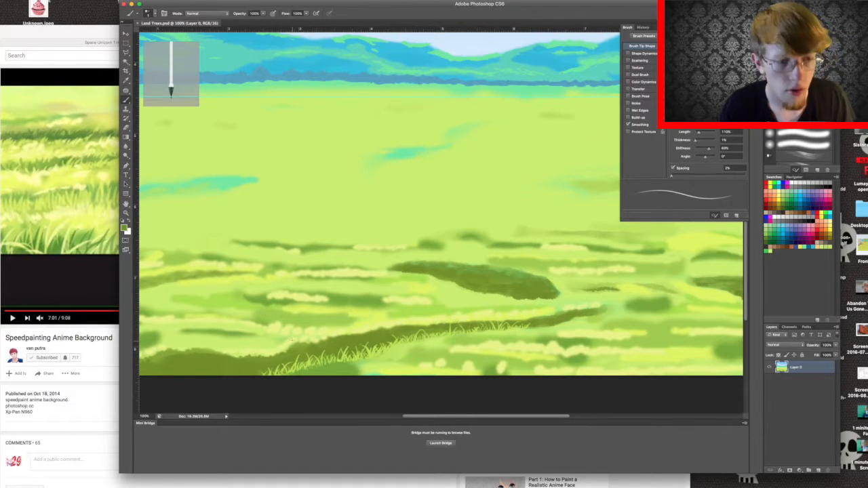
drag(285, 337, 293, 329)
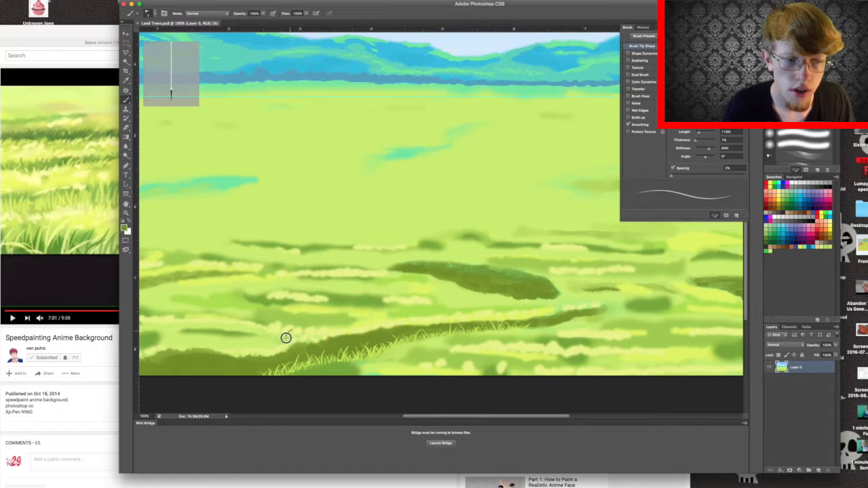
key(super+z)
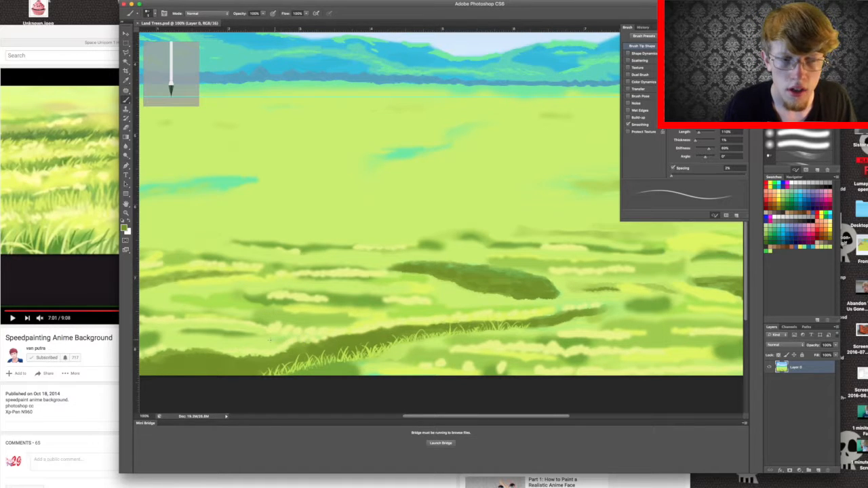
Set the foreground colour to the light blade green #bae546, sampled from a tall blade in the grass row
click(125, 228)
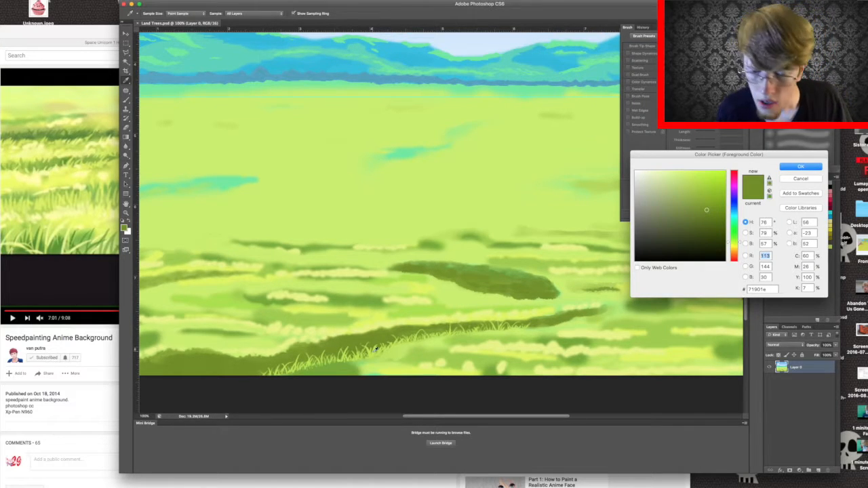
mouse_move(375, 349)
mouse_down()
mouse_move(364, 351)
mouse_move(382, 349)
mouse_up()
click(381, 349)
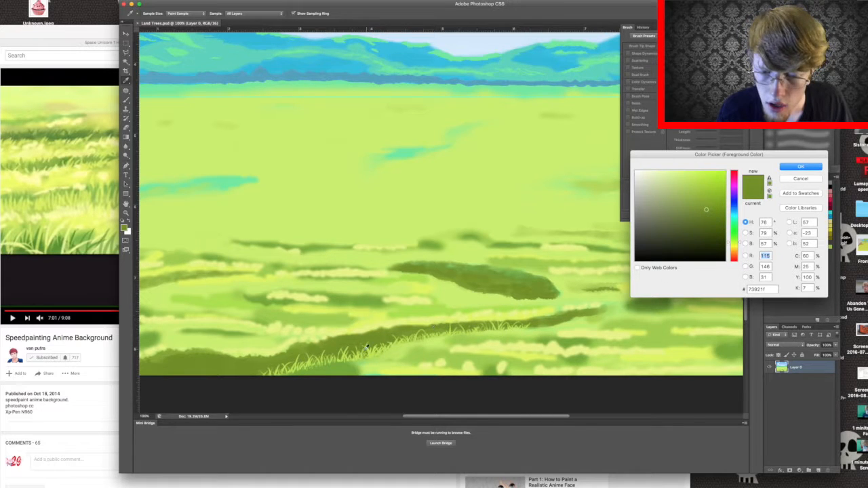
click(356, 356)
click(372, 352)
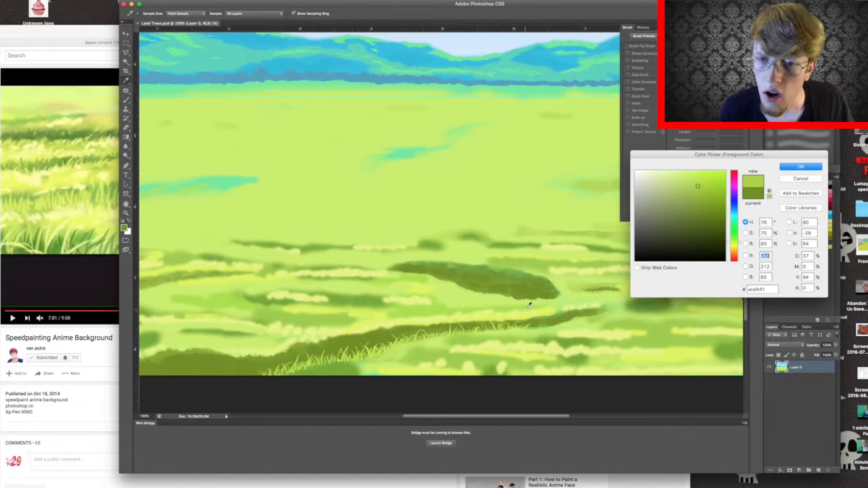
key(super+plus)
key(super+plus)
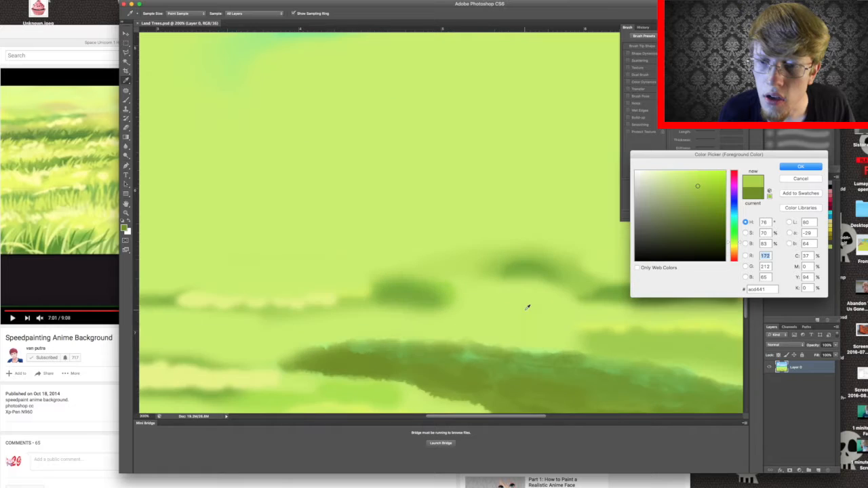
scroll(527, 308, down, 10)
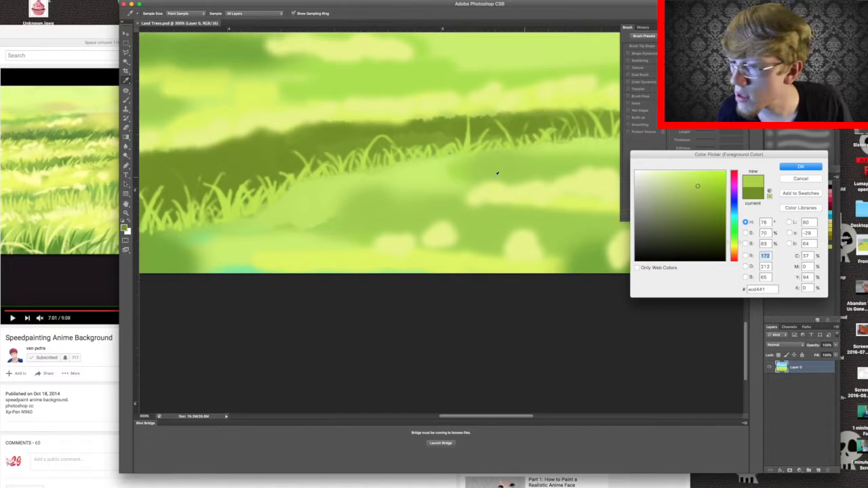
click(465, 145)
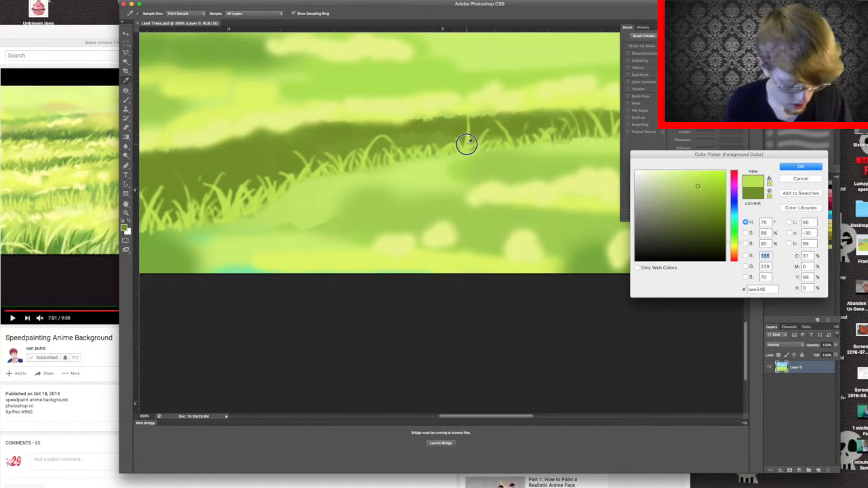
Add the light blade green to the swatches as "Grass 1" and accept it as the foreground colour
click(801, 194)
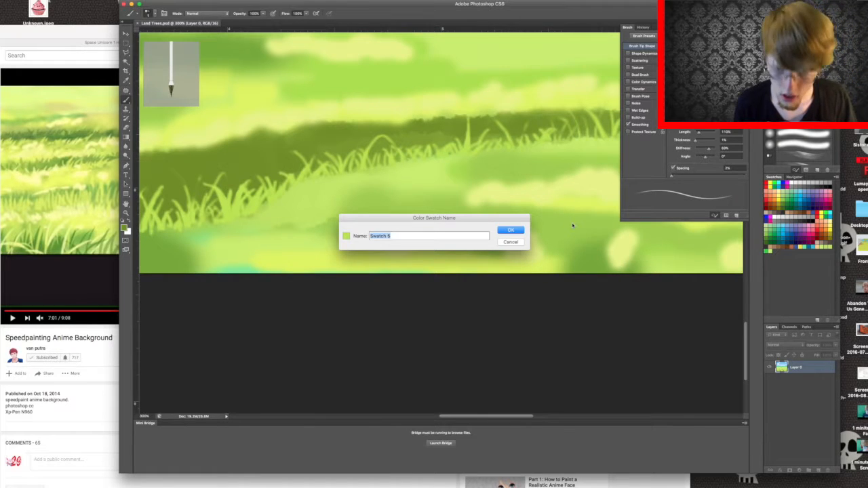
text(Grass 1)
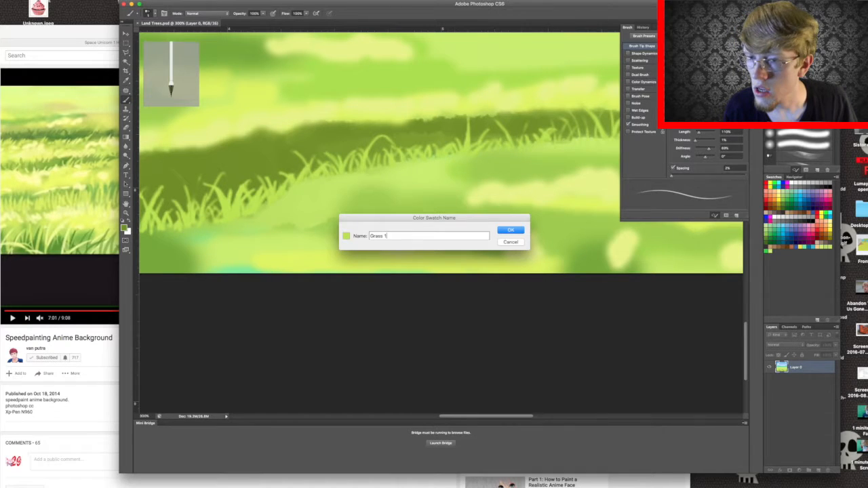
key(Return)
click(802, 166)
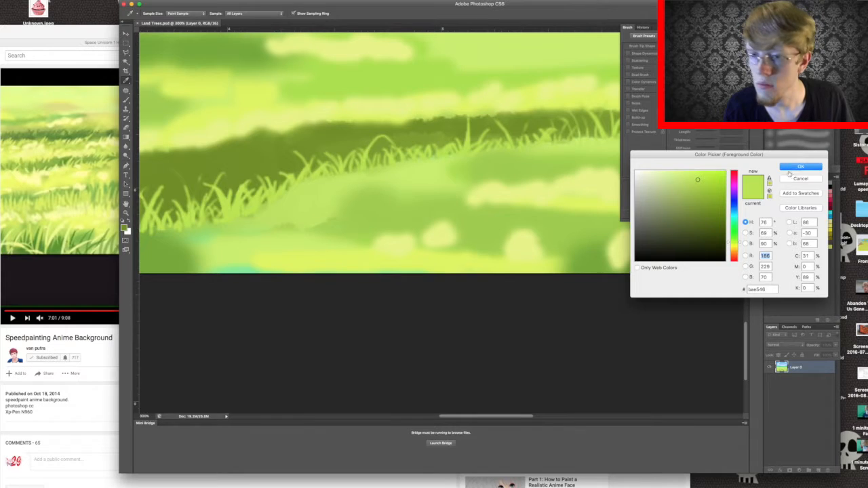
click(794, 167)
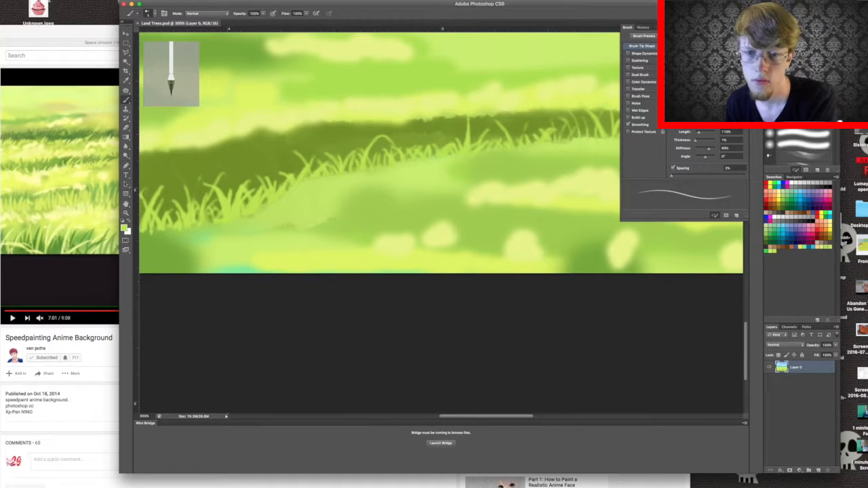
Hide the brush settings and undo the trial blade stroke on the light grass above the dark strip
key(F5)
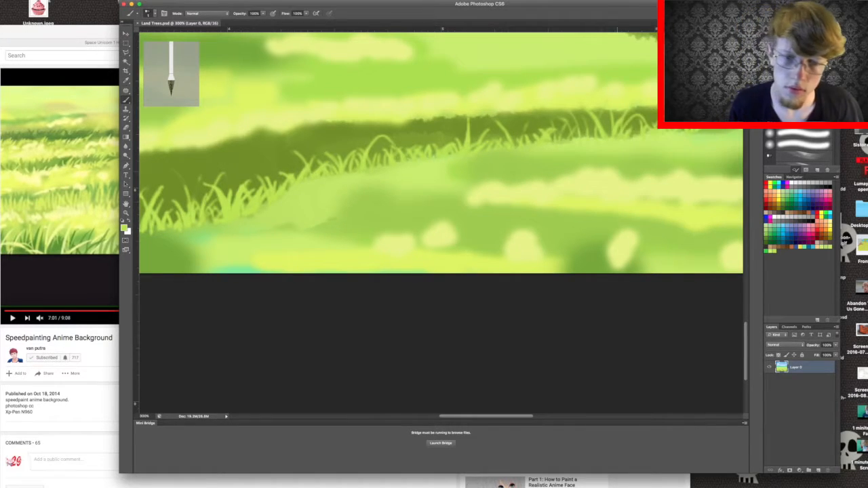
scroll(440, 224, up, 5)
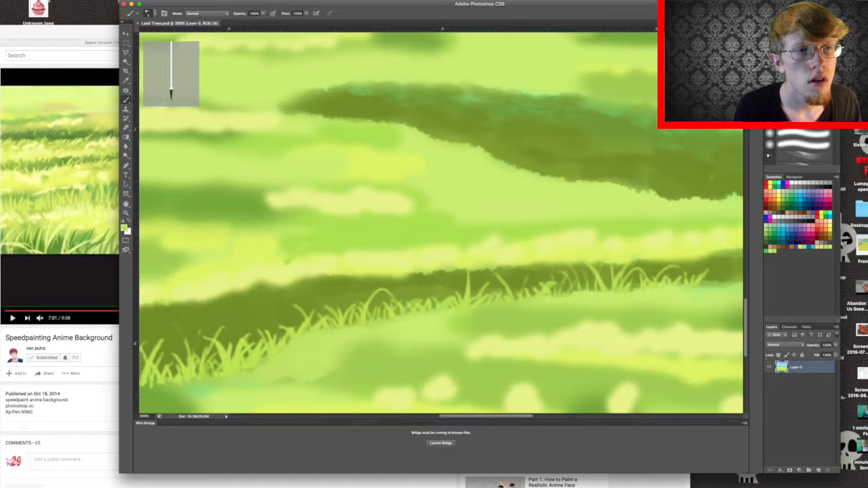
click(54, 1)
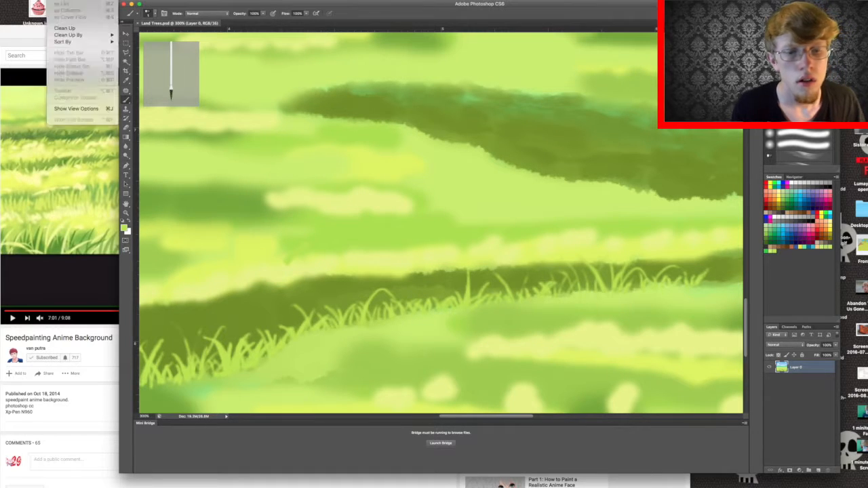
click(159, 6)
click(48, 0)
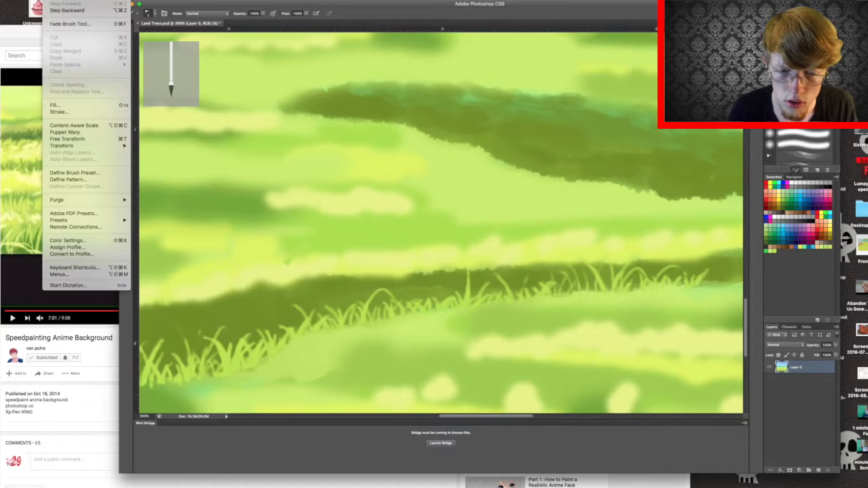
click(62, 12)
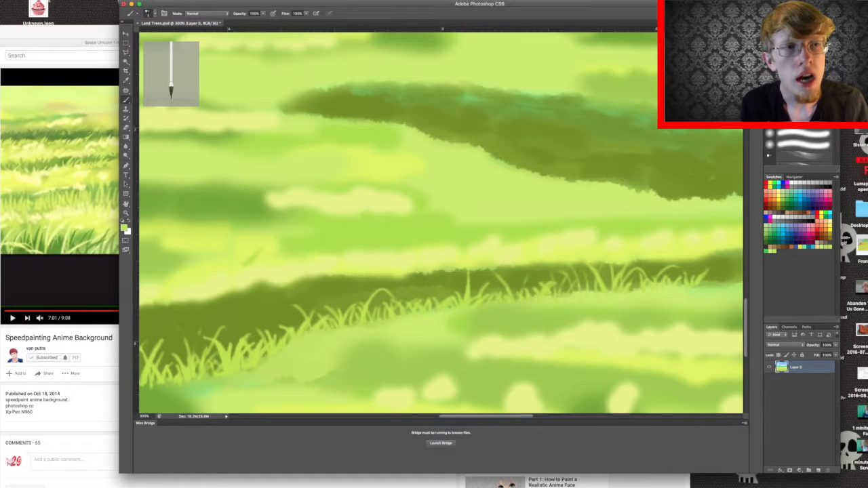
Check the grass in the speedpainting video, and undo the last trial blade back in the Photoshop painting
key(super+Tab)
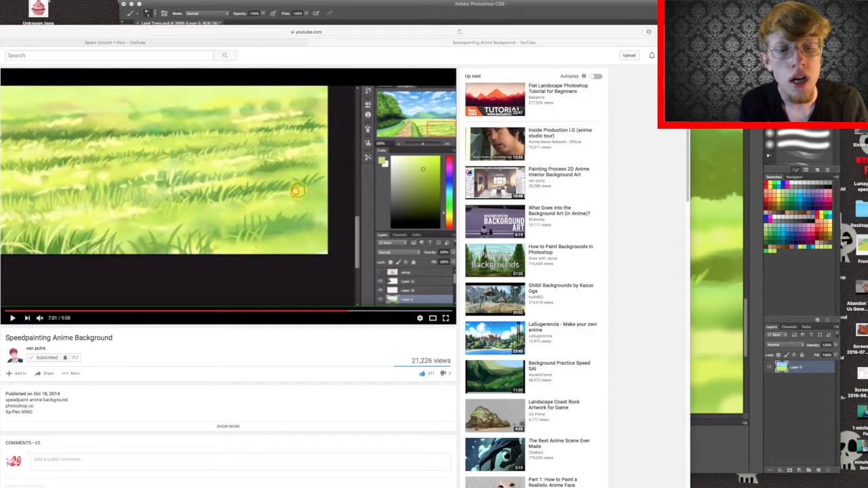
click(172, 5)
click(61, 0)
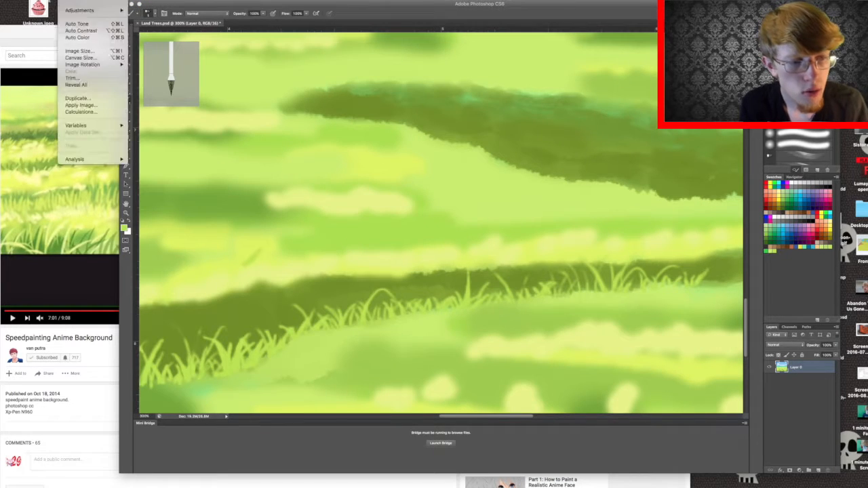
click(66, 10)
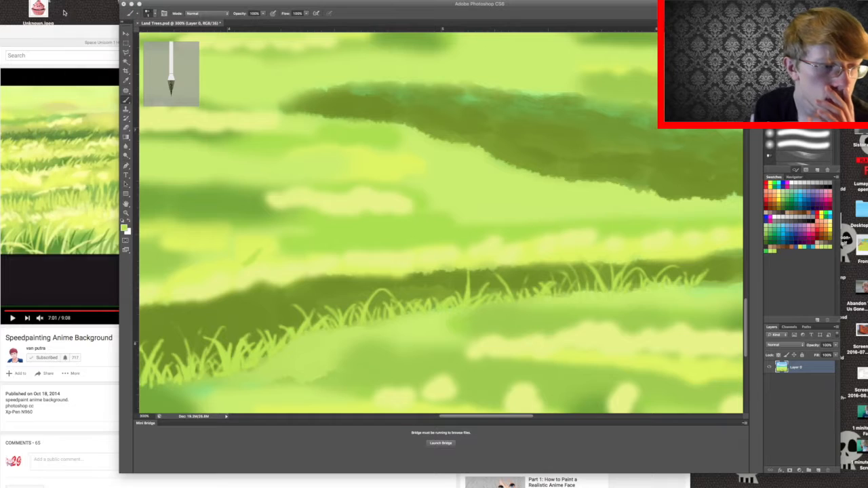
Study the grass rows in the speedpainting video and move the Photoshop window aside to uncover more of the video
click(69, 51)
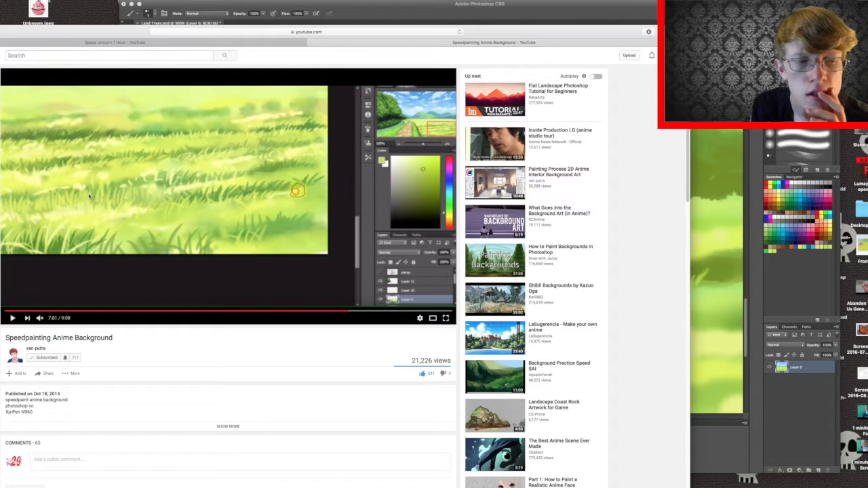
click(584, 12)
drag(517, 9, 563, 7)
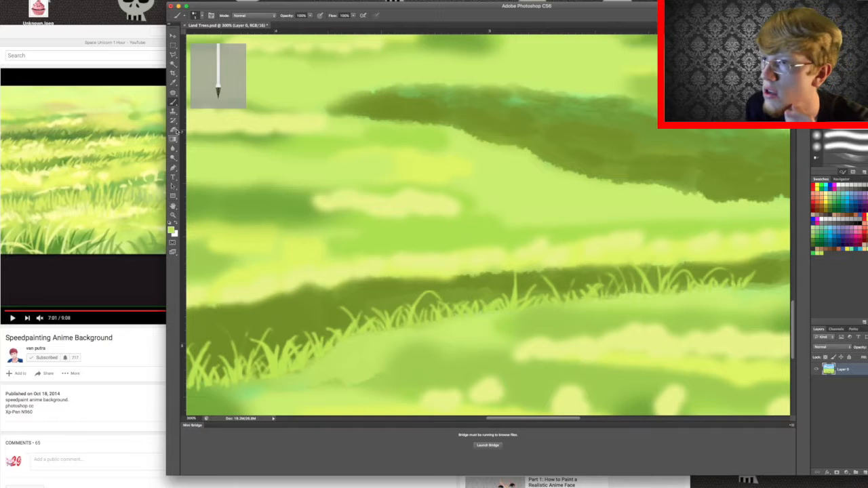
Sample the pale yellow-green #e6f582 from the highlight band just above the dark strip as the foreground colour
click(174, 84)
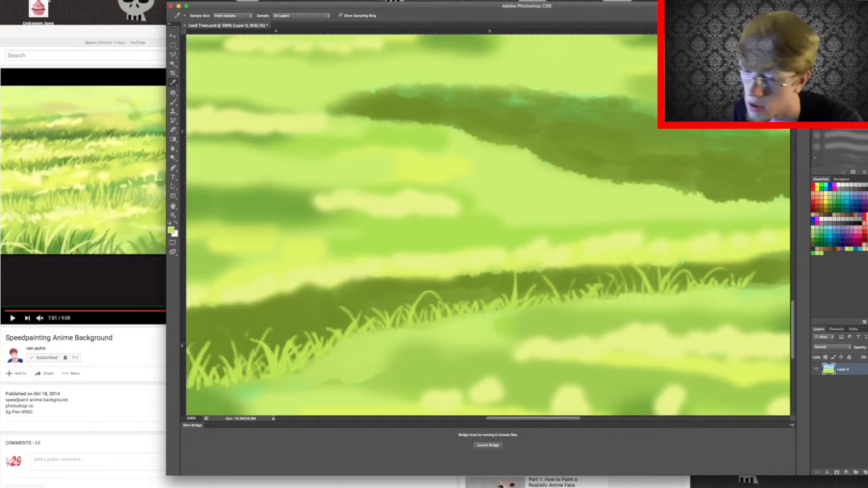
click(819, 30)
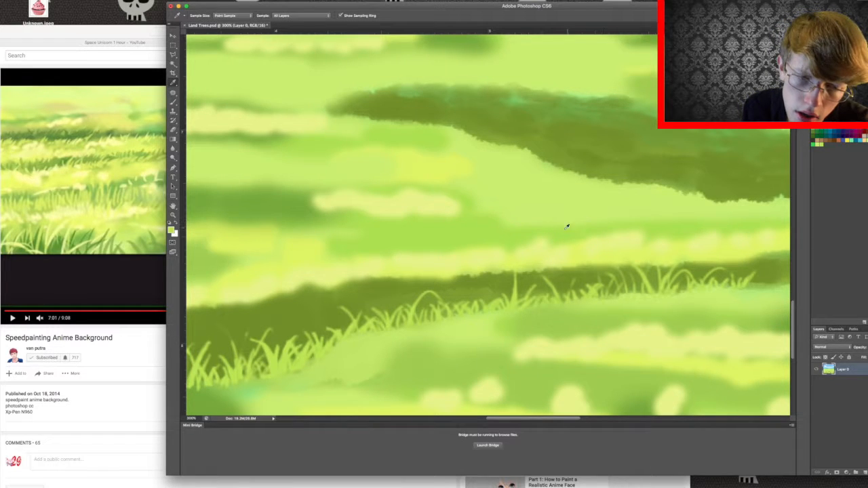
click(332, 272)
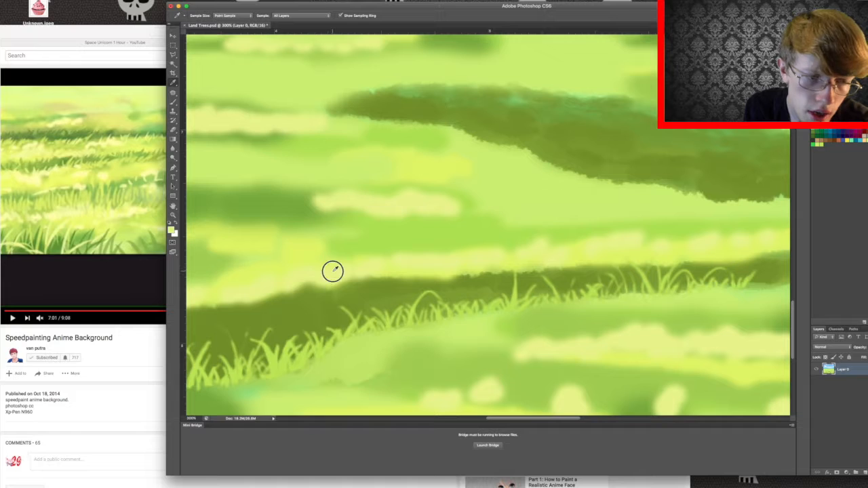
mouse_move(332, 271)
mouse_down()
mouse_move(314, 273)
mouse_move(332, 271)
mouse_up()
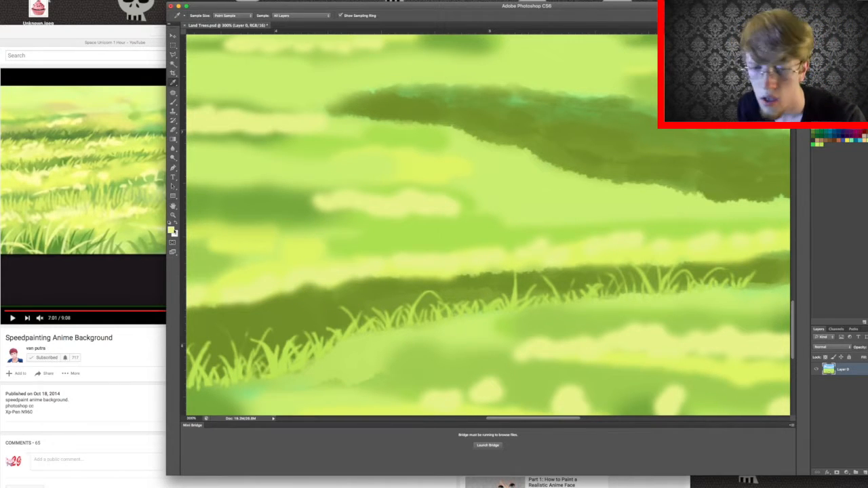
Add the sampled yellow-green to the swatches as "Ligh t green Grass 2" and accept it as the foreground colour
click(173, 228)
click(802, 194)
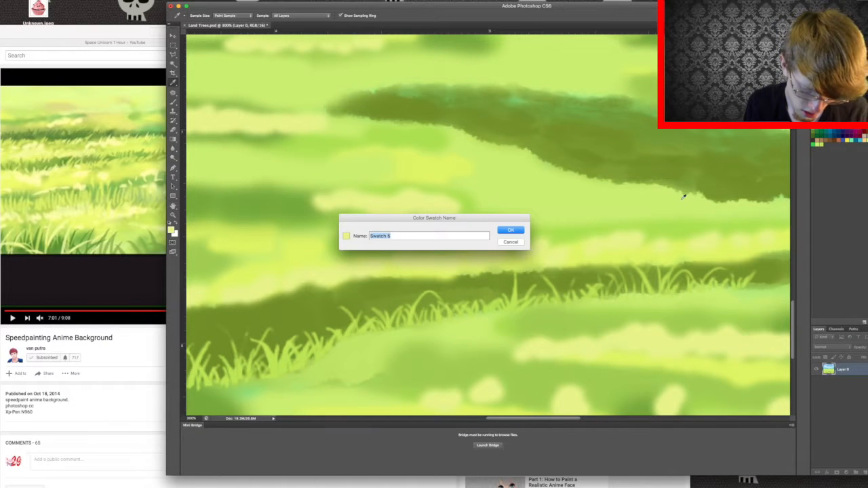
text(Light)
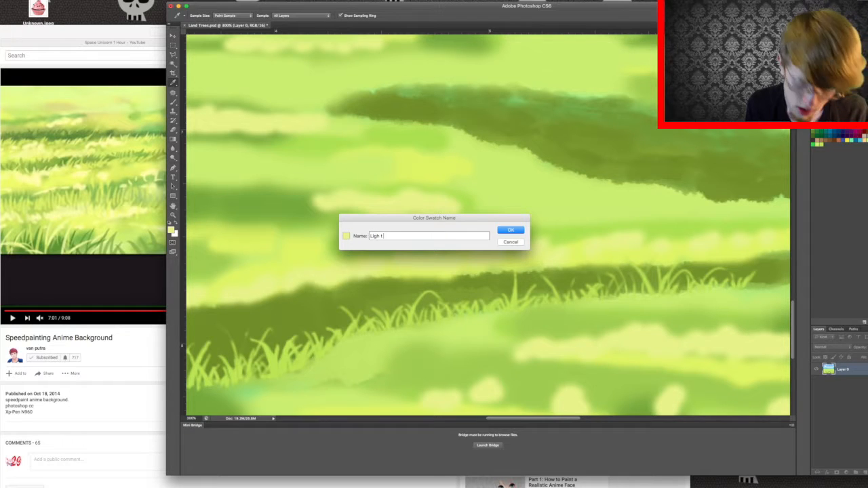
text( green)
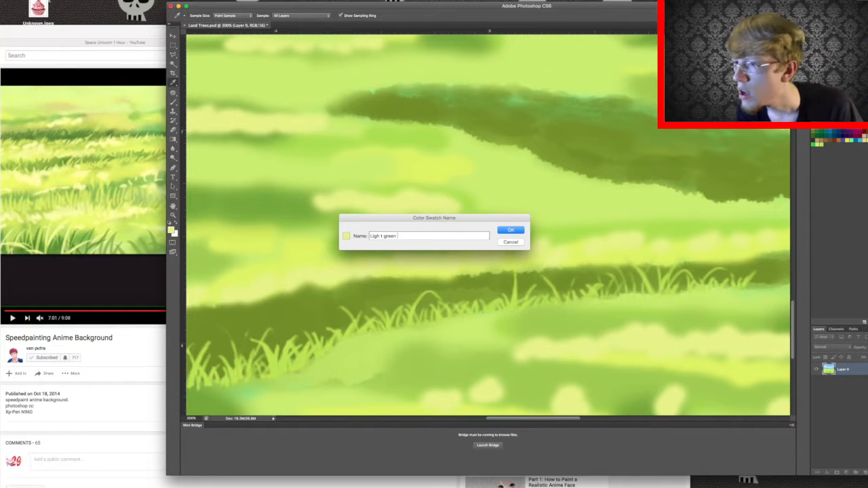
text( Grass 2)
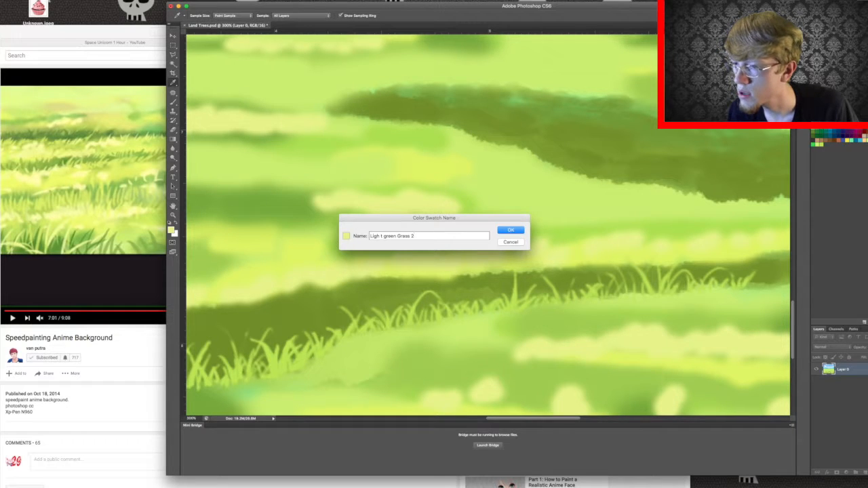
key(Return)
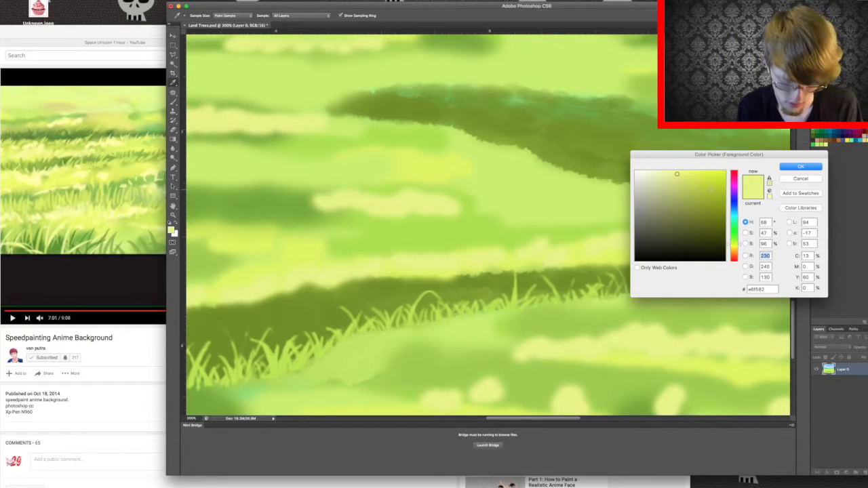
click(793, 168)
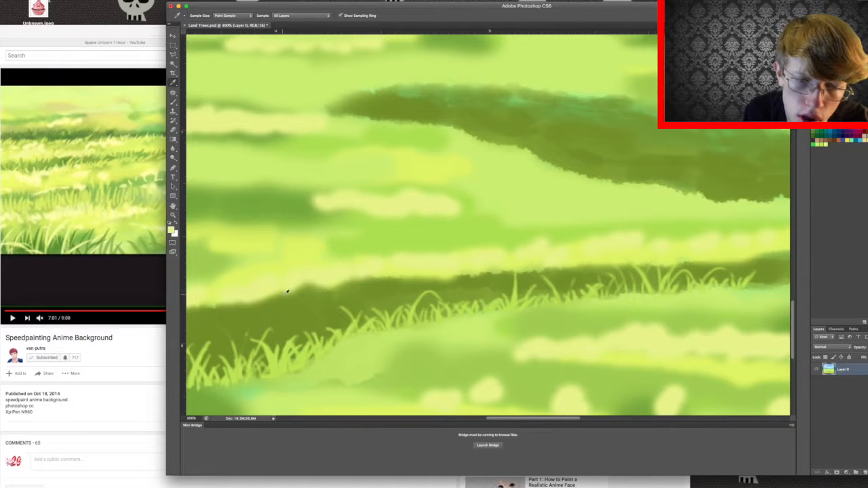
Try a short pale yellow-green brush stroke on the light grass above the dark strip, and undo it
key(b)
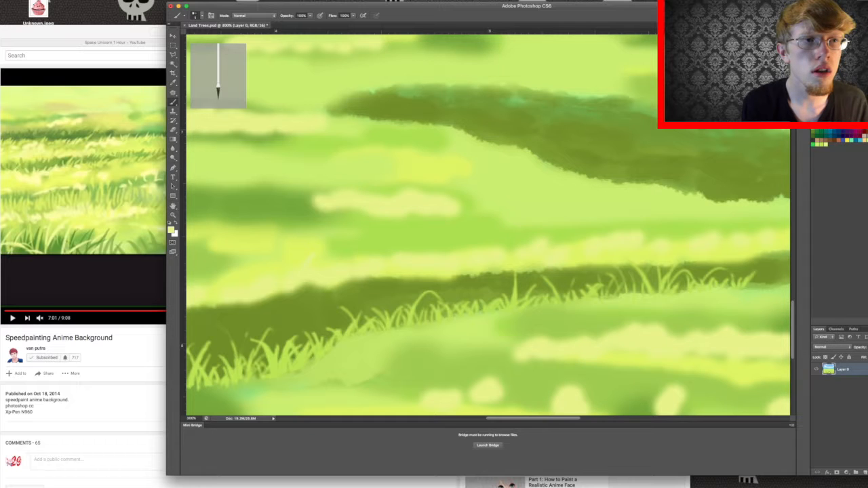
click(64, 1)
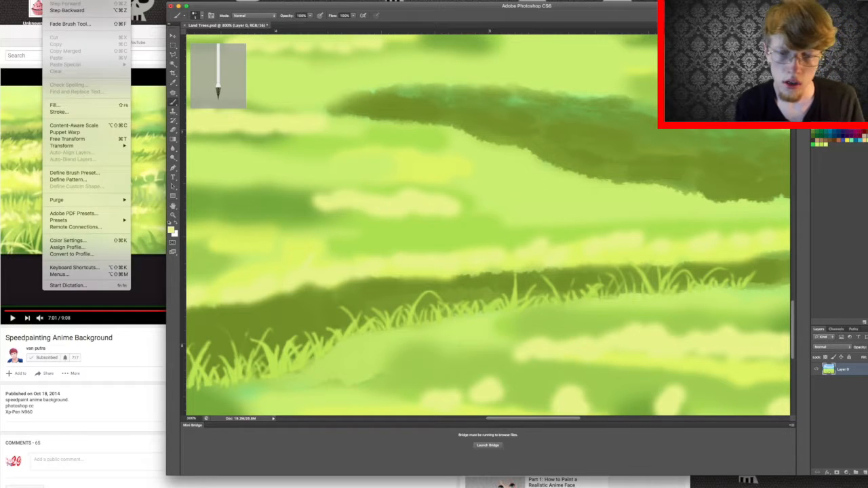
click(62, 10)
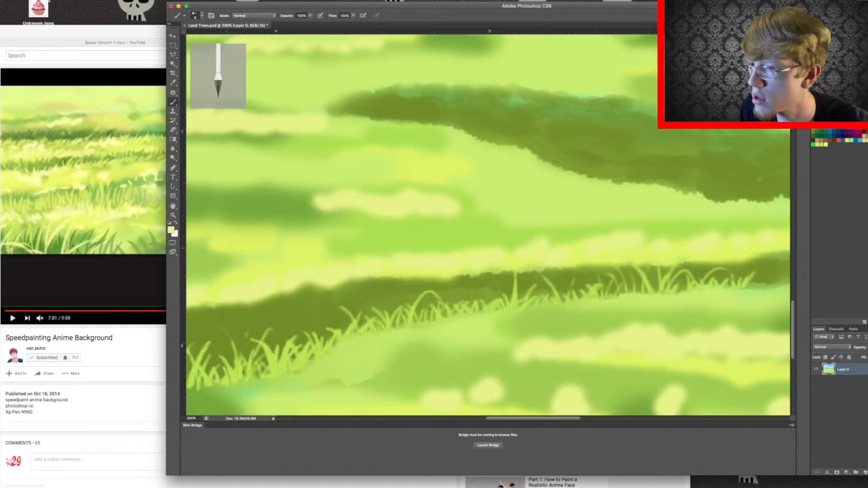
Set the foreground colour to the slightly darker yellow-green #d6e66d
click(172, 230)
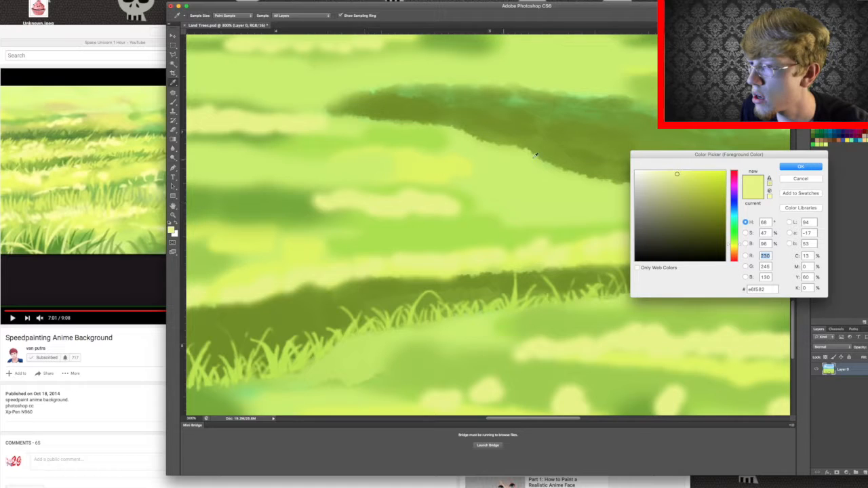
drag(678, 175, 682, 178)
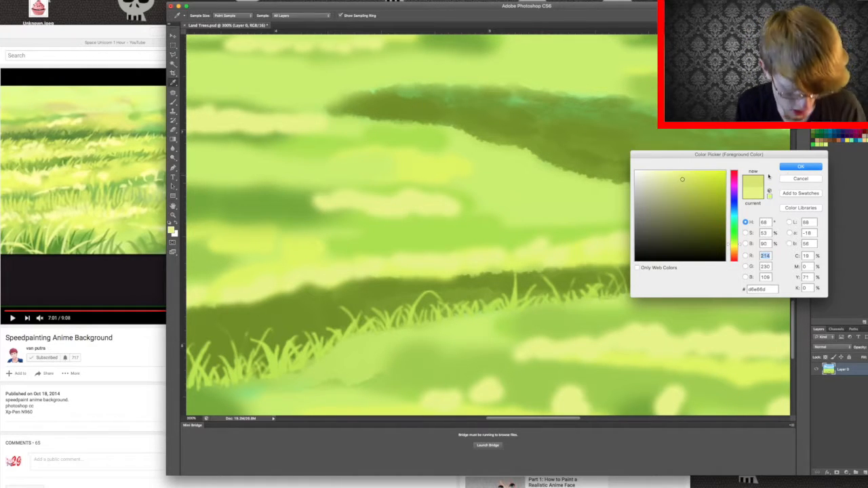
click(801, 167)
Try short diagonal blades in the darker yellow-green on the light grass above the dark strip, and undo them
drag(331, 255, 347, 242)
key(super+z)
drag(334, 251, 348, 242)
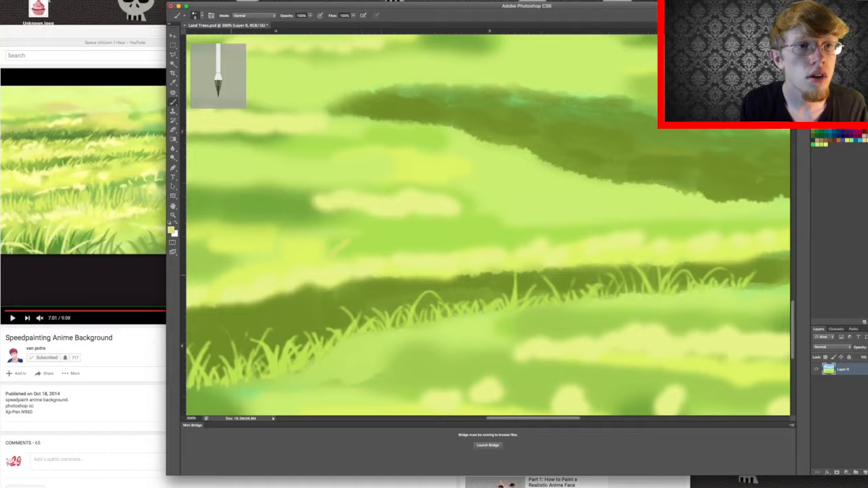
drag(295, 233, 312, 218)
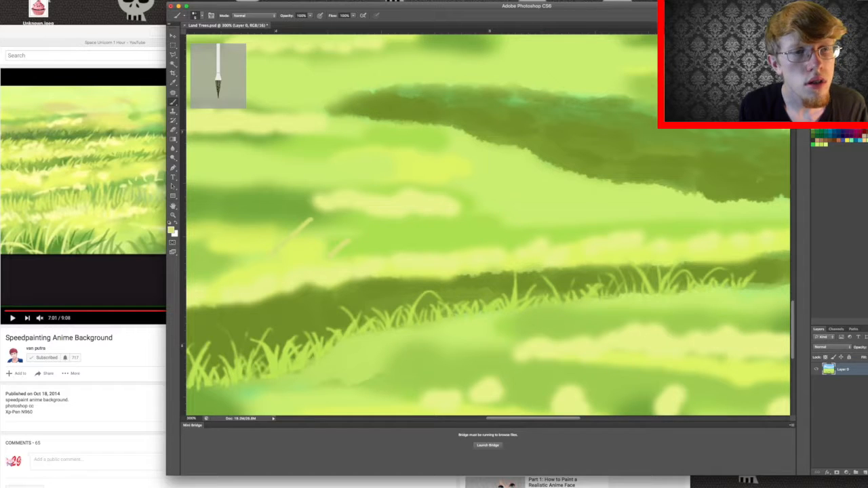
click(64, 1)
click(51, 1)
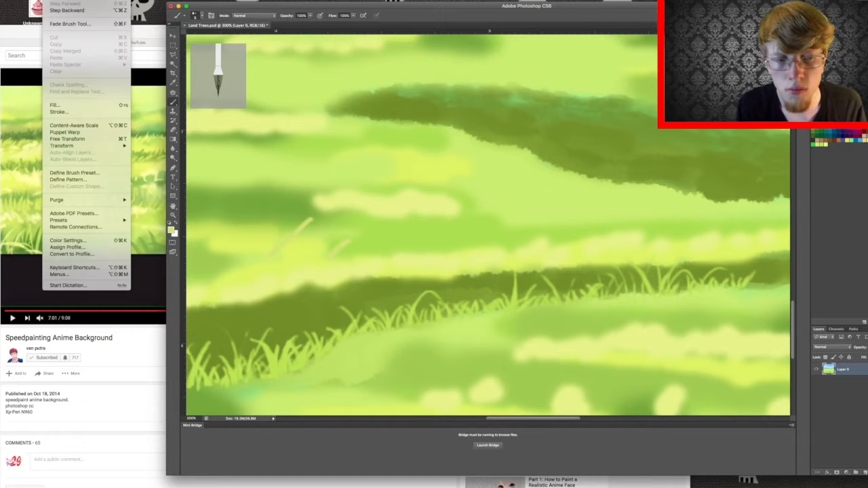
click(51, 11)
click(51, 0)
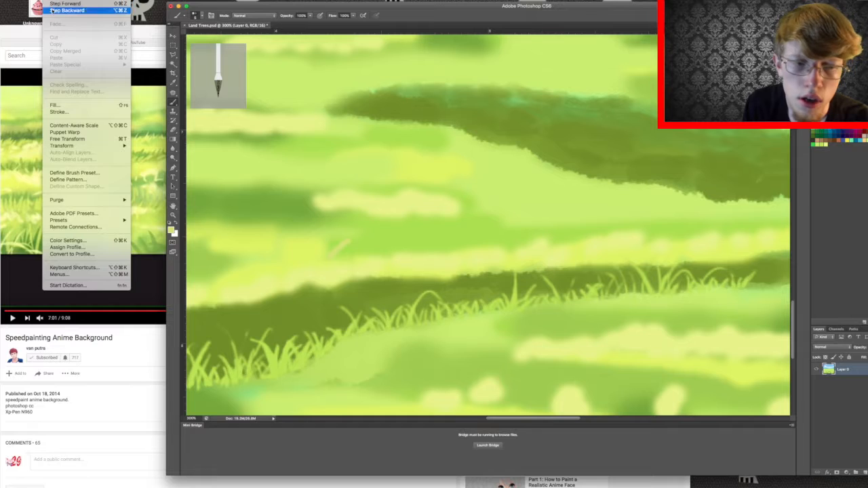
click(52, 10)
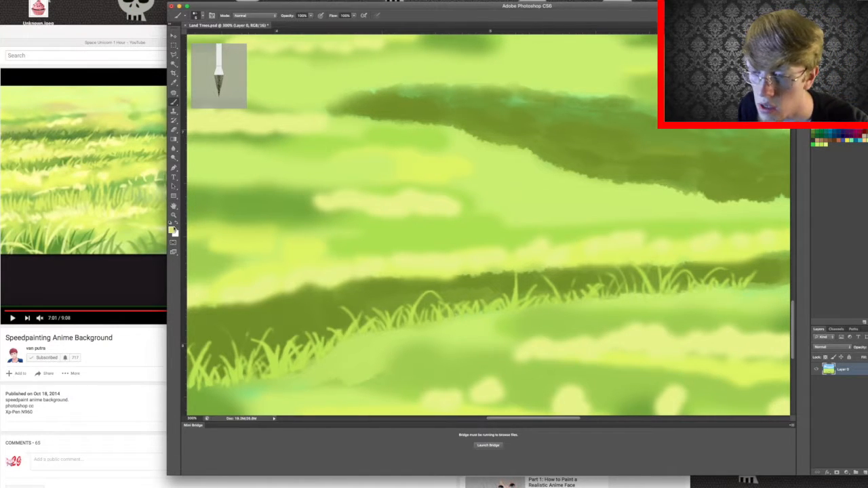
Set the foreground colour to the brighter, more saturated yellow-green #e1f461
click(172, 229)
drag(684, 179, 689, 175)
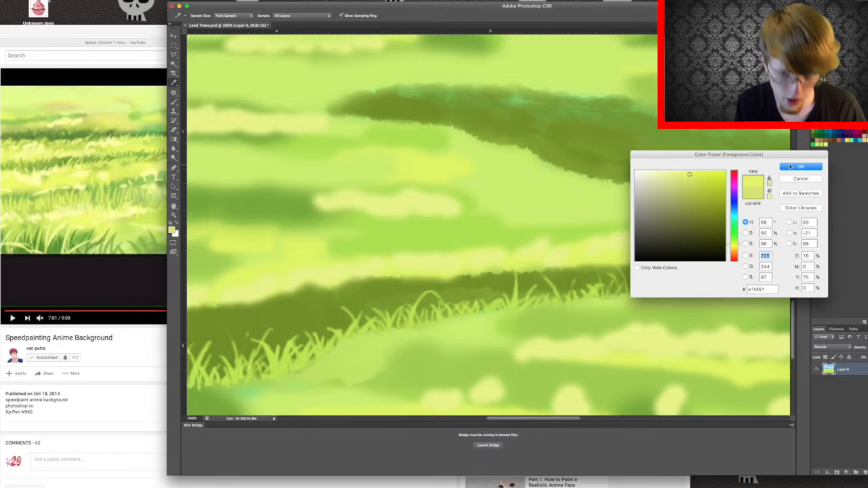
click(790, 167)
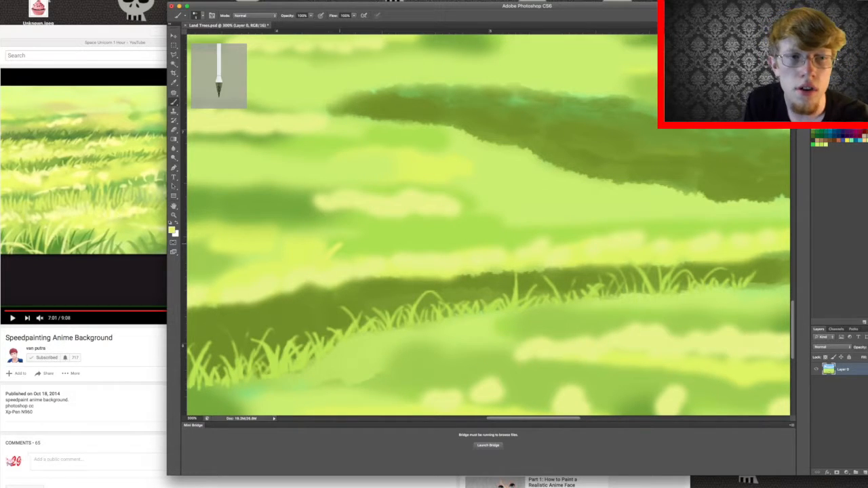
Switch the brush to the hard round preset with 100% hardness
click(198, 15)
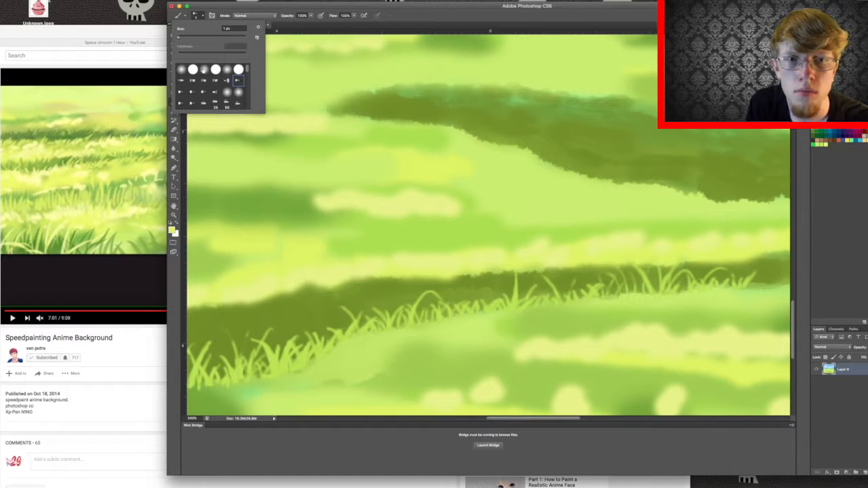
click(193, 70)
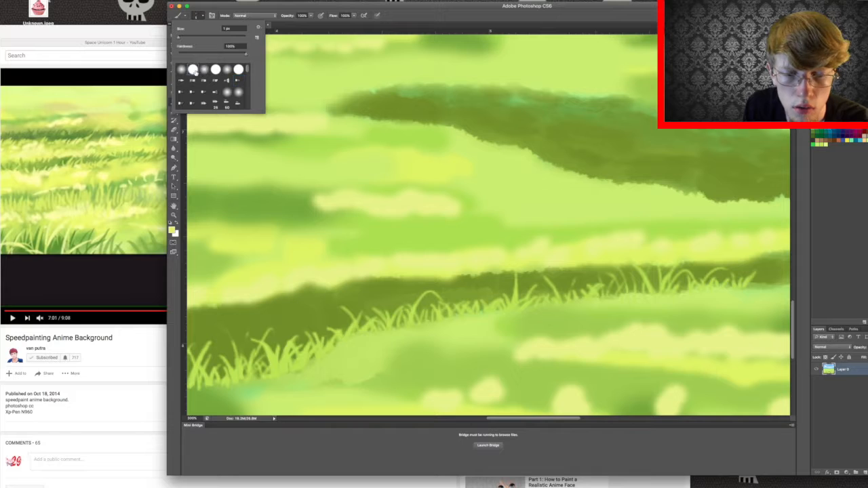
click(305, 23)
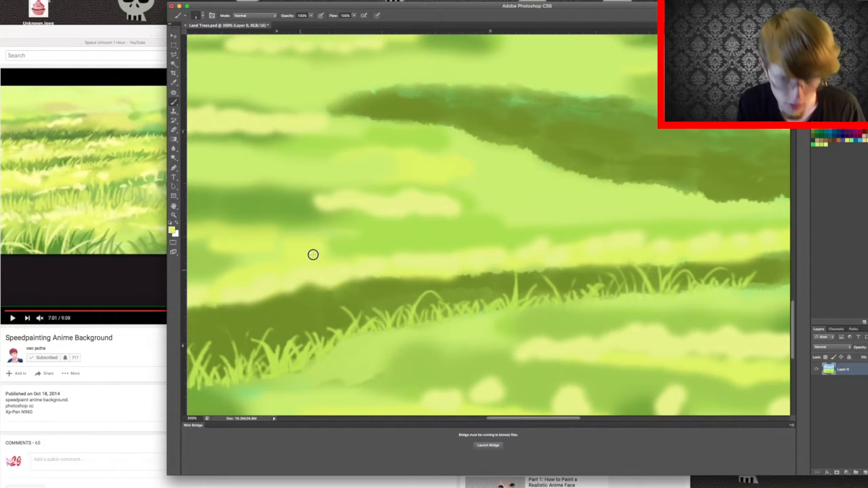
Undo a test blade made with the hard round brush and switch to a pointed bristle brush preset at 1 px
mouse_move(356, 247)
mouse_down()
mouse_move(356, 223)
mouse_move(377, 233)
mouse_up()
key(ctrl+z)
click(203, 15)
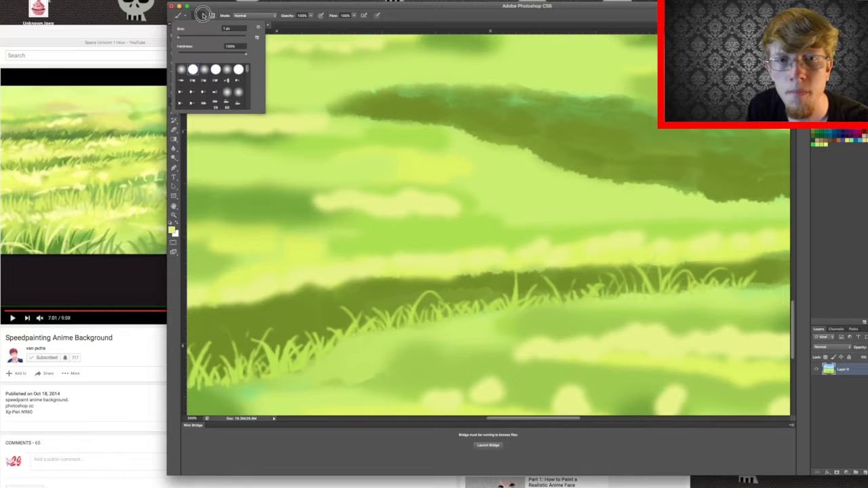
click(237, 83)
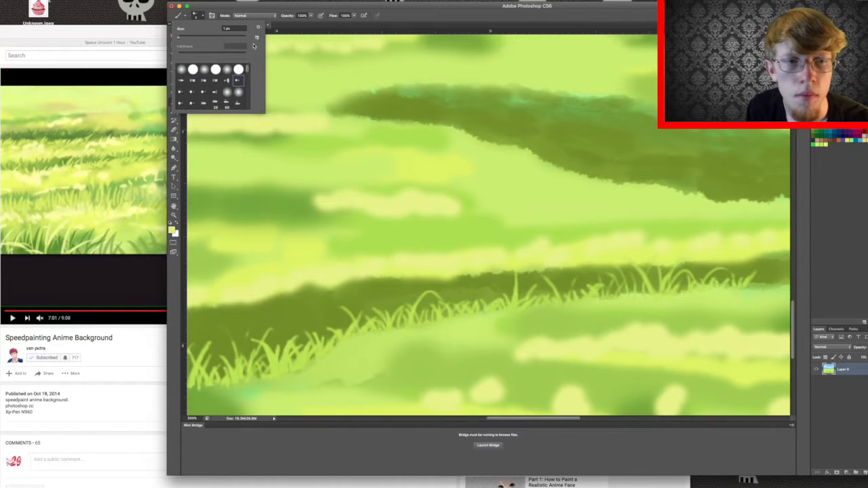
click(260, 8)
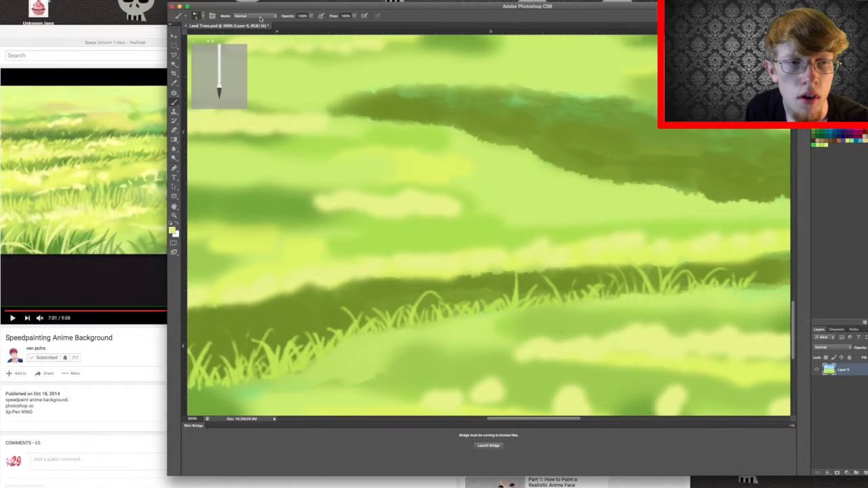
click(355, 17)
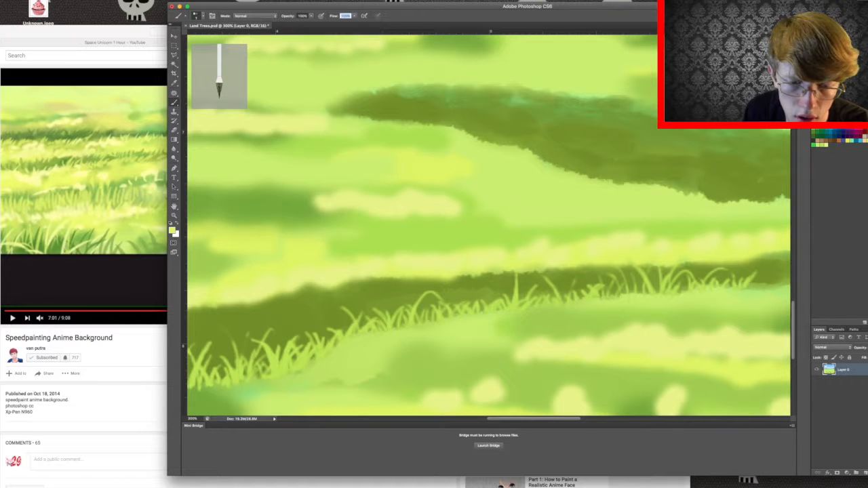
key(Return)
key(bracketleft)
key(bracketleft)
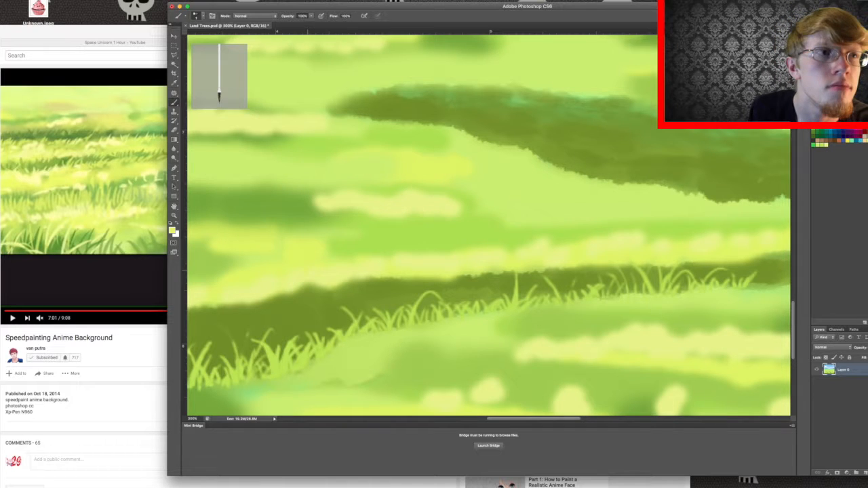
key(bracketright)
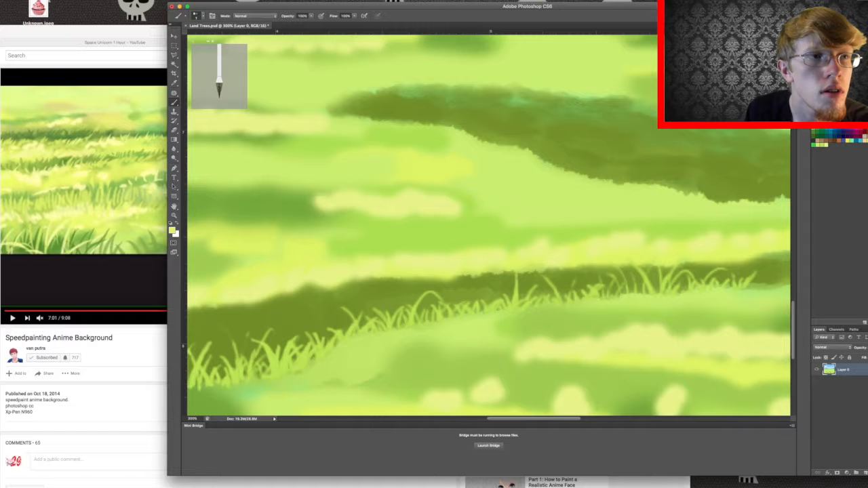
Step back through the test strokes made with the bristle brush
click(50, 0)
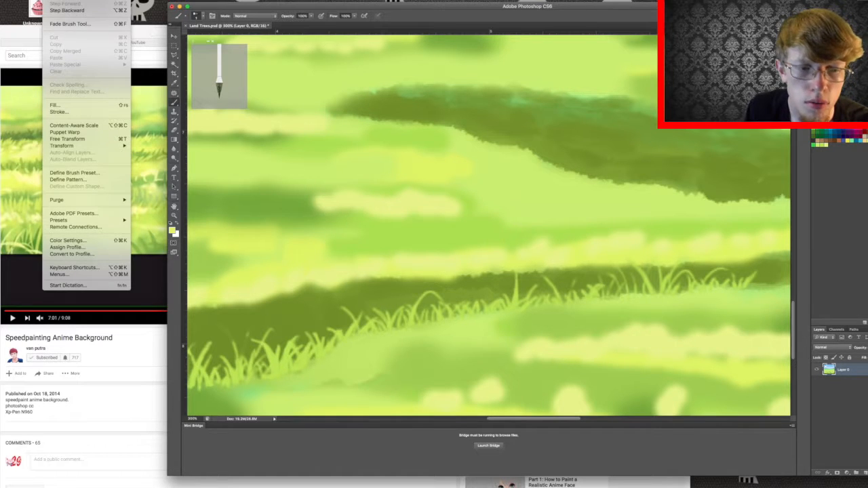
click(68, 10)
click(63, 0)
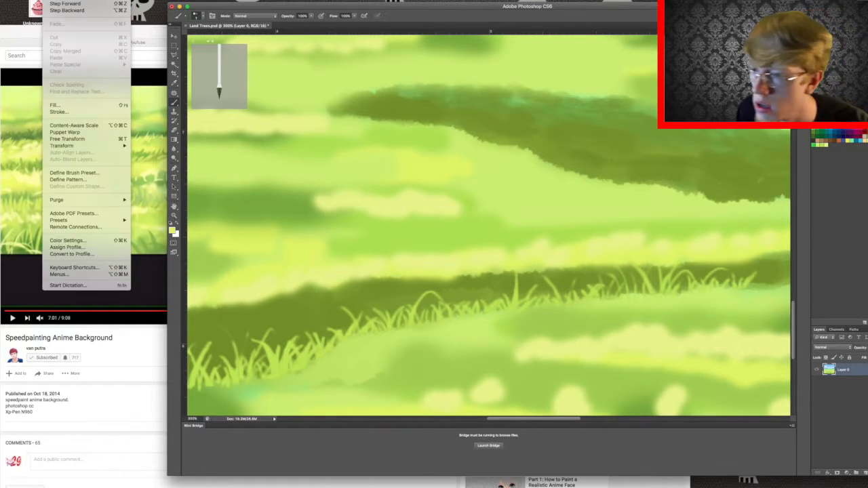
click(58, 10)
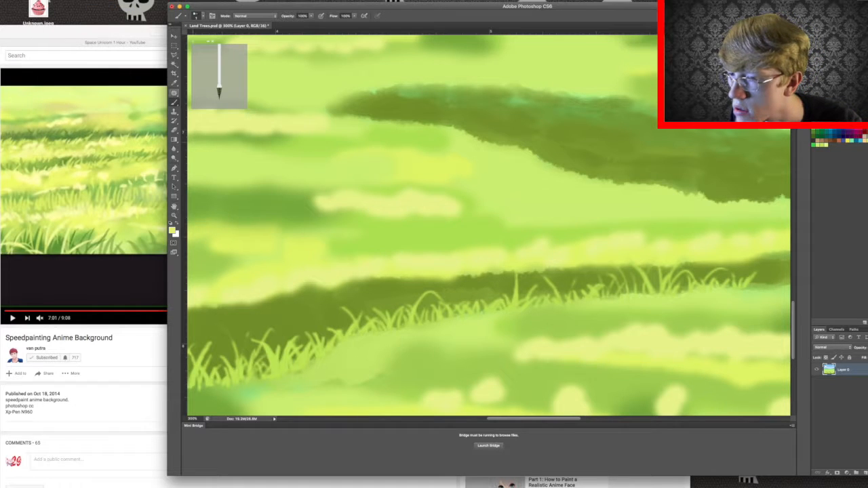
Set the foreground colour to the more saturated yellow-green #cdeb3f and return to the brush
click(172, 231)
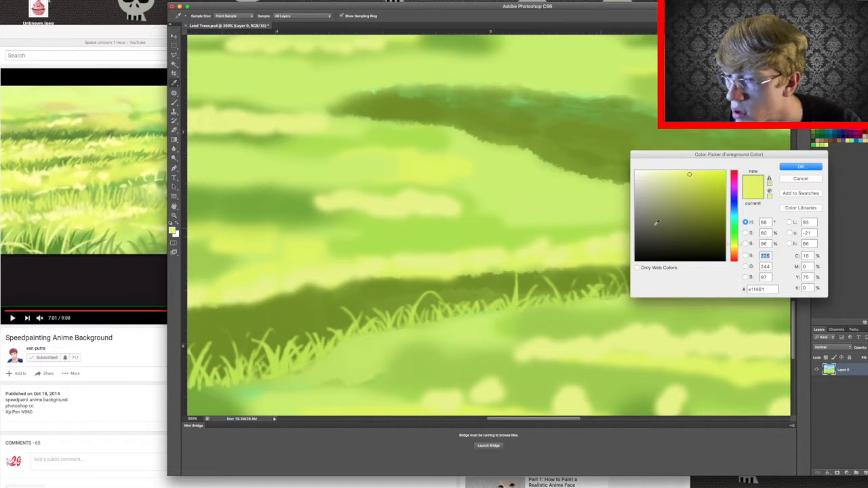
click(735, 243)
click(735, 241)
mouse_move(690, 175)
mouse_down()
mouse_move(701, 156)
mouse_move(376, 197)
mouse_move(287, 237)
mouse_move(296, 257)
mouse_move(285, 231)
mouse_move(269, 251)
mouse_up()
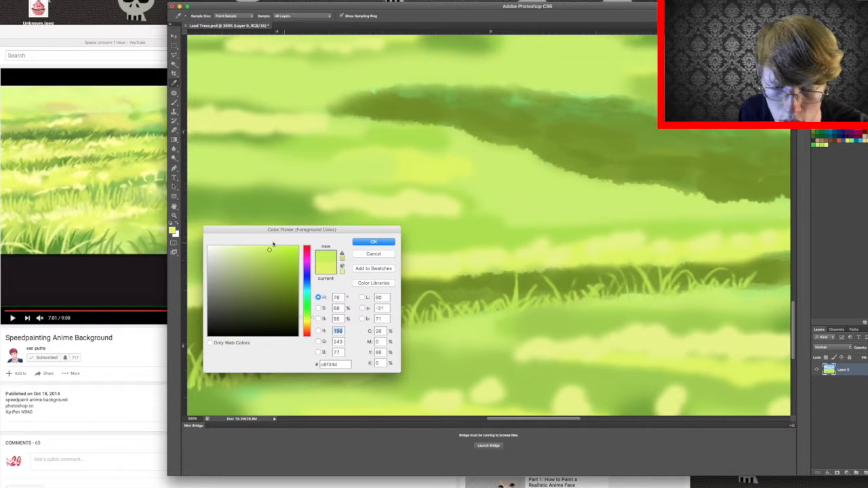
drag(269, 253, 267, 257)
drag(308, 317, 310, 319)
drag(267, 255, 274, 253)
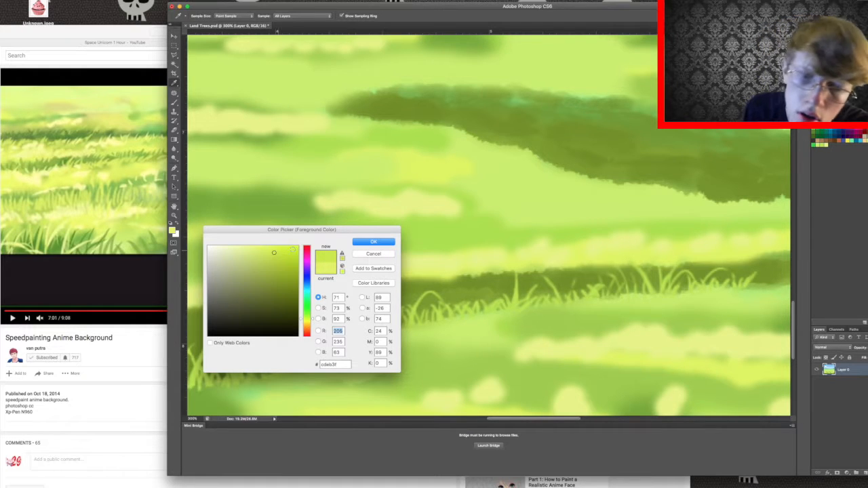
click(373, 242)
key(b)
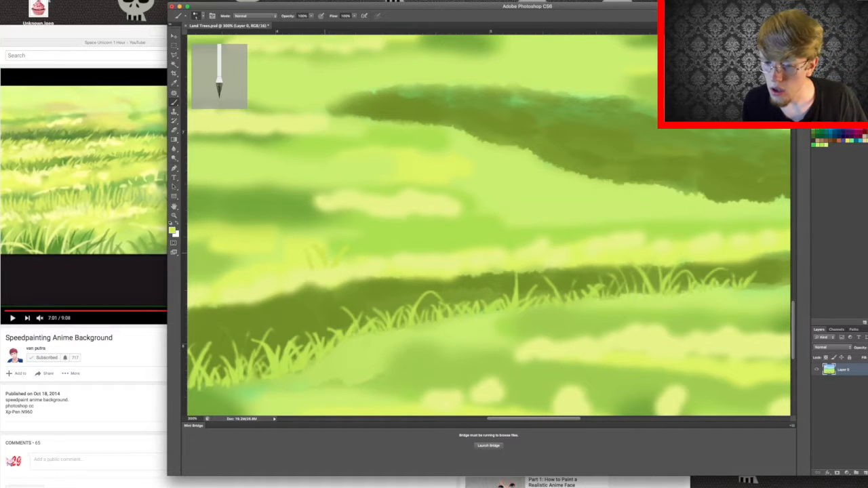
Step back repeatedly to remove the test blades on the light grass above the dark strip
key(ctrl+minus)
key(ctrl+minus)
key(ctrl+minus)
key(ctrl+minus)
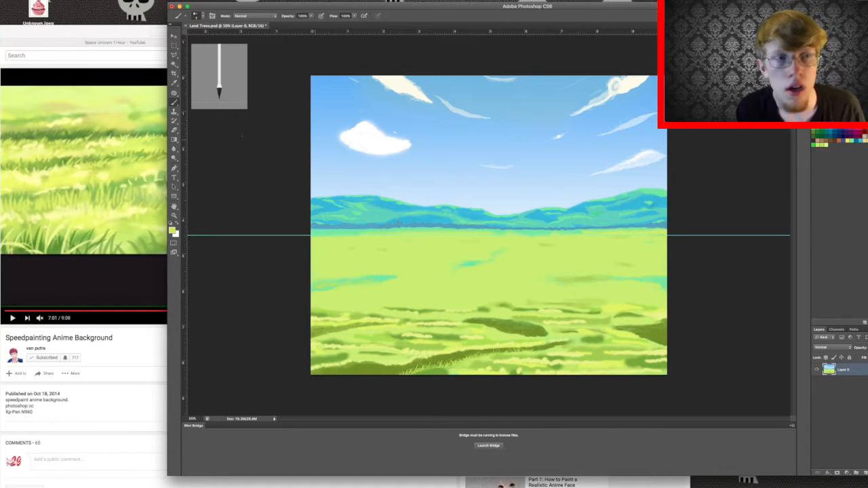
click(31, 0)
mouse_move(69, 0)
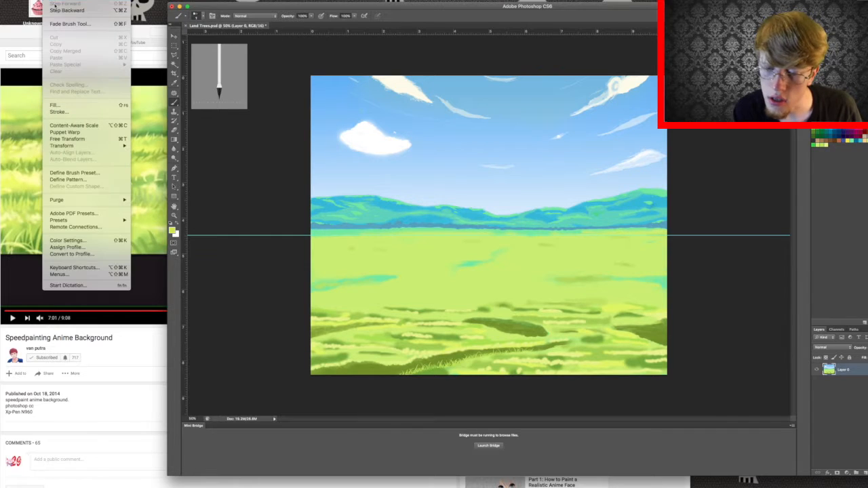
click(49, 0)
click(49, 0)
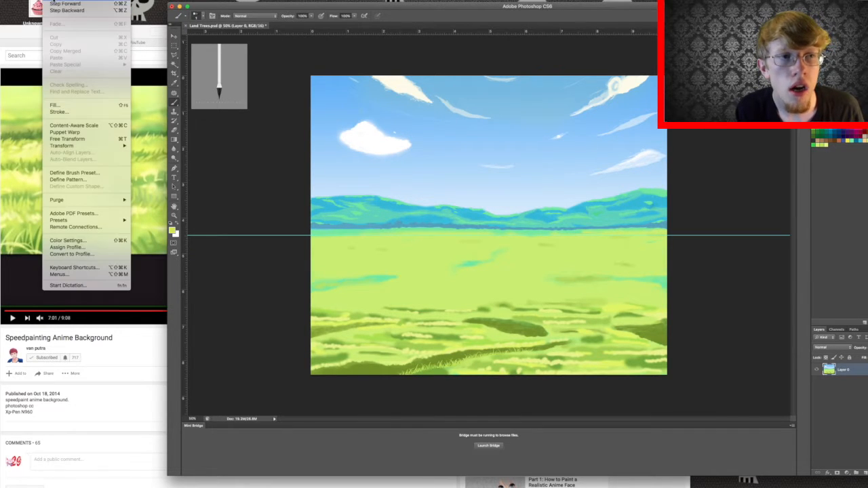
click(53, 13)
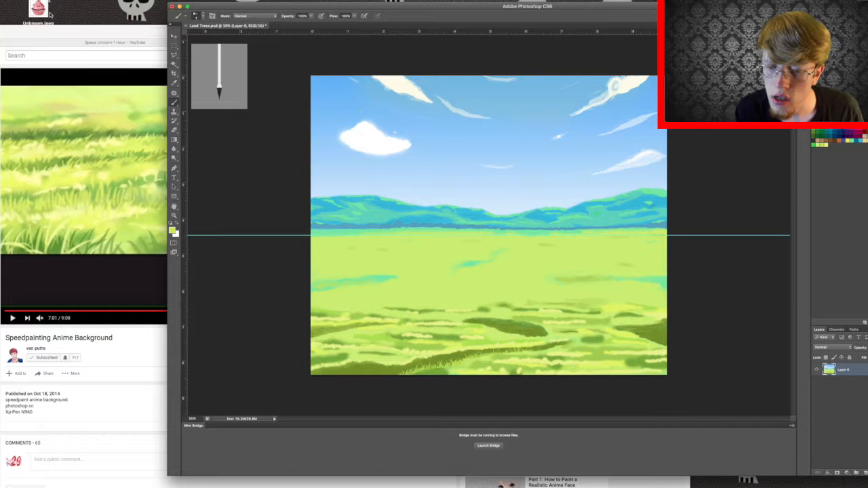
click(31, 0)
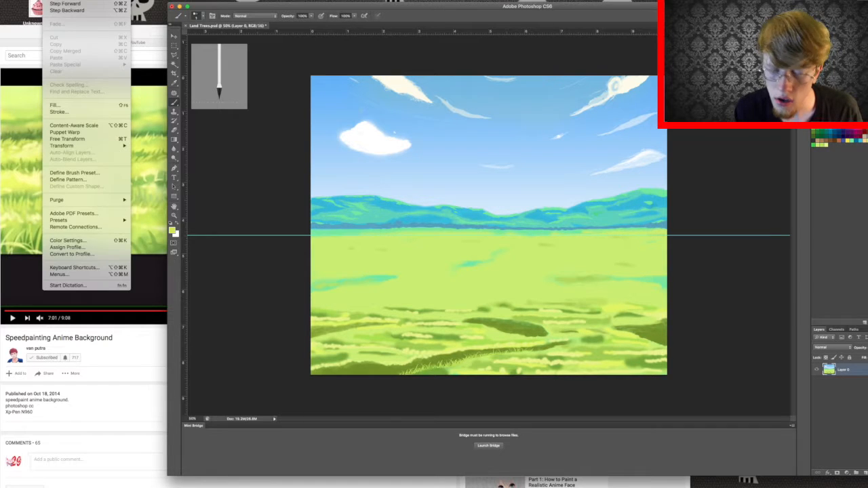
click(54, 10)
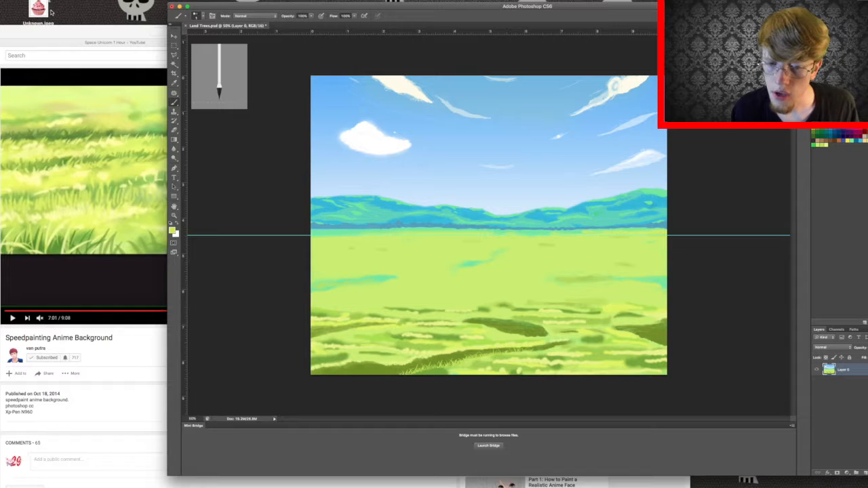
Paint a short row of yellow-green blades over the dark green patch near the landscape's lower-left corner, undoing unwanted strokes
key(super+plus)
key(super+plus)
key(super+plus)
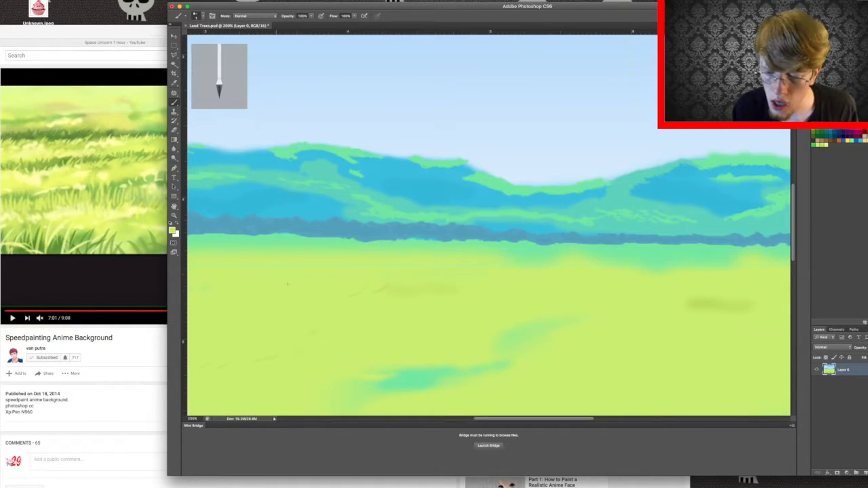
scroll(276, 263, down, 10)
scroll(277, 263, down, 6)
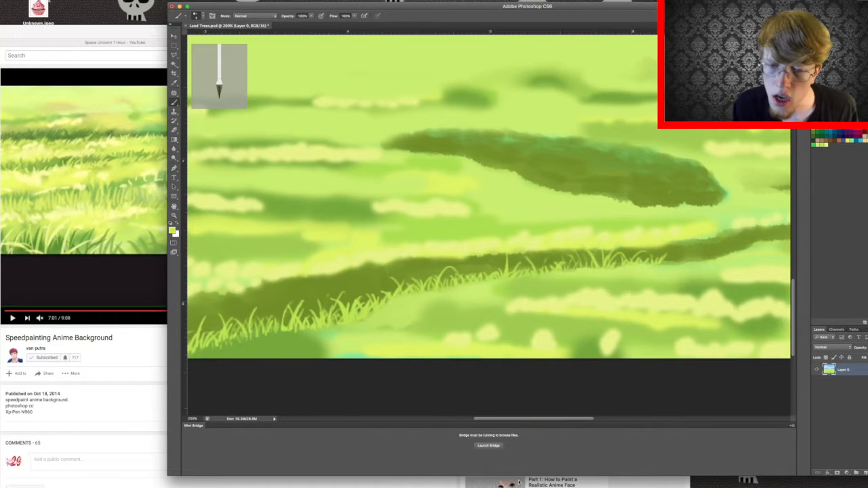
drag(517, 418, 419, 413)
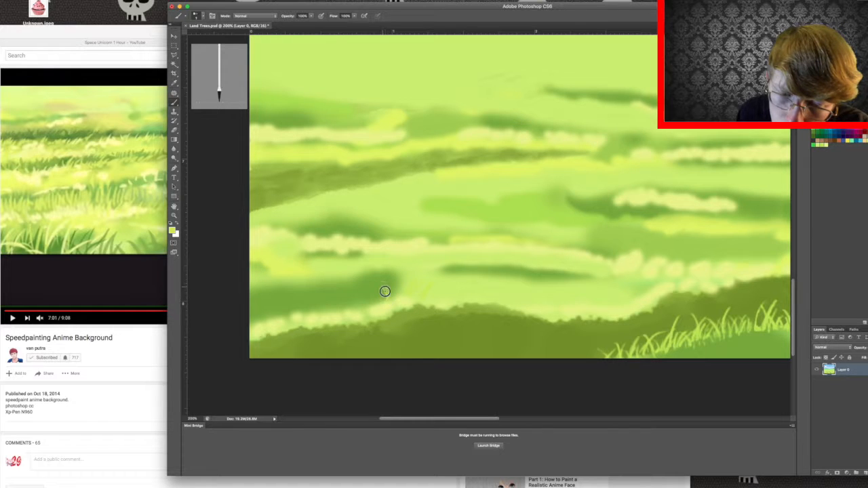
mouse_move(385, 300)
mouse_down()
mouse_move(387, 287)
mouse_move(390, 298)
mouse_move(395, 291)
mouse_move(379, 292)
mouse_up()
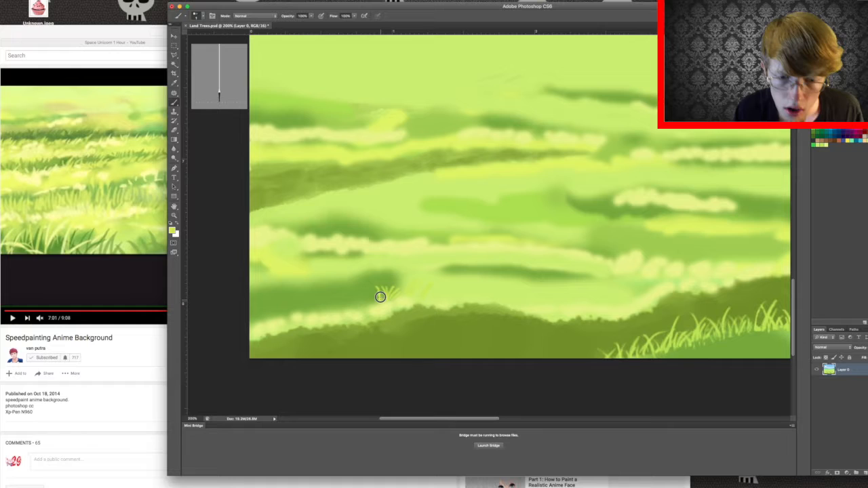
drag(347, 309, 353, 295)
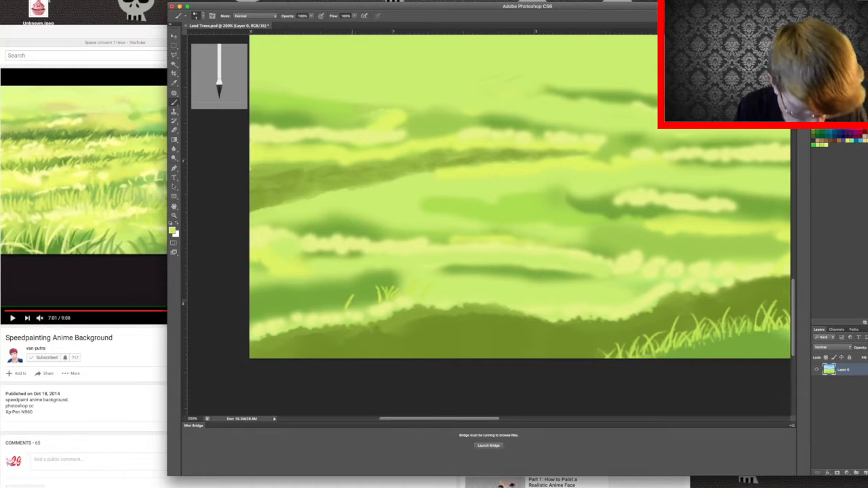
key(ctrl+z)
mouse_move(351, 297)
mouse_down()
mouse_move(349, 309)
mouse_move(380, 309)
mouse_move(367, 300)
mouse_move(312, 306)
mouse_up()
key(ctrl+z)
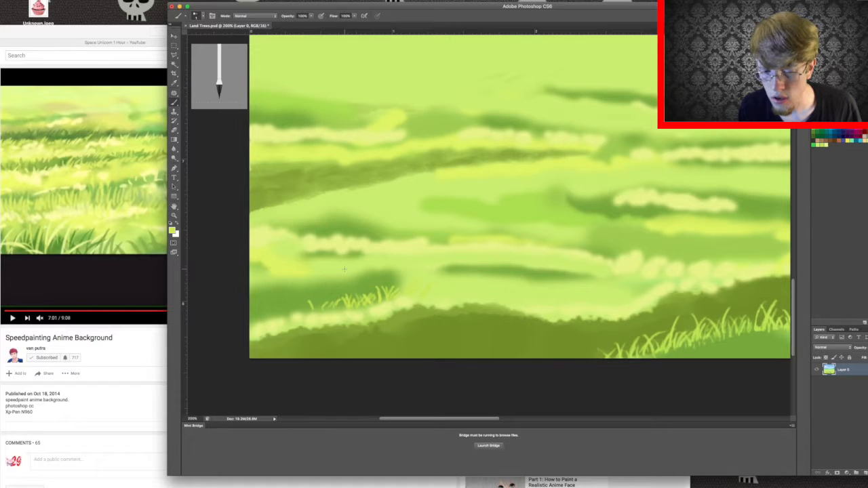
Extend the row of yellow-green blades out to the landscape's left edge and thicken it with additional short strokes
key(super+minus)
key(super+minus)
key(super+minus)
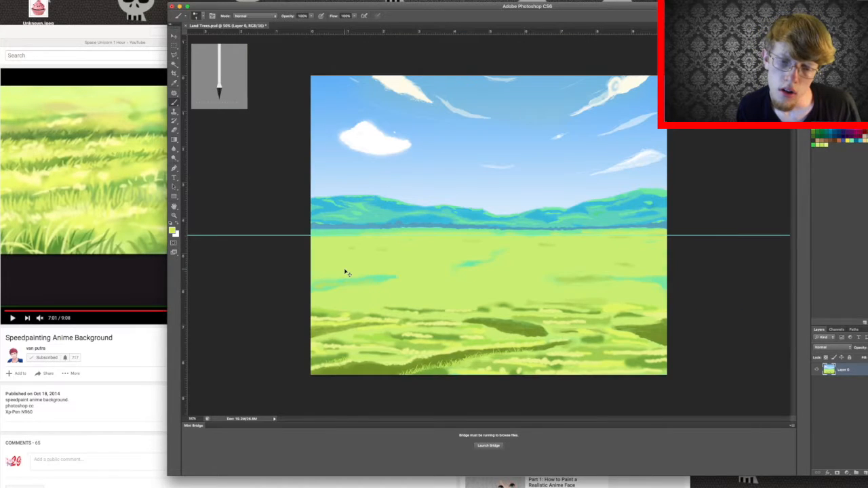
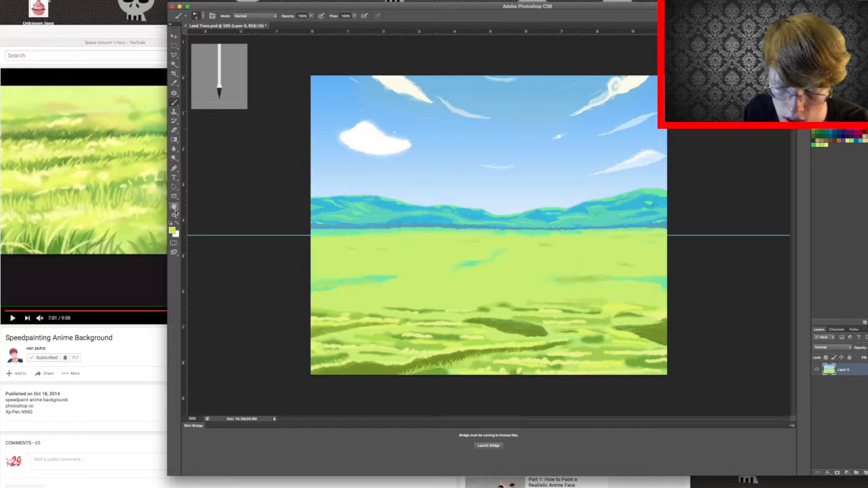
click(175, 214)
mouse_move(303, 336)
mouse_down()
mouse_move(329, 377)
mouse_move(360, 392)
mouse_move(301, 314)
mouse_move(312, 332)
mouse_up()
click(301, 402)
click(295, 402)
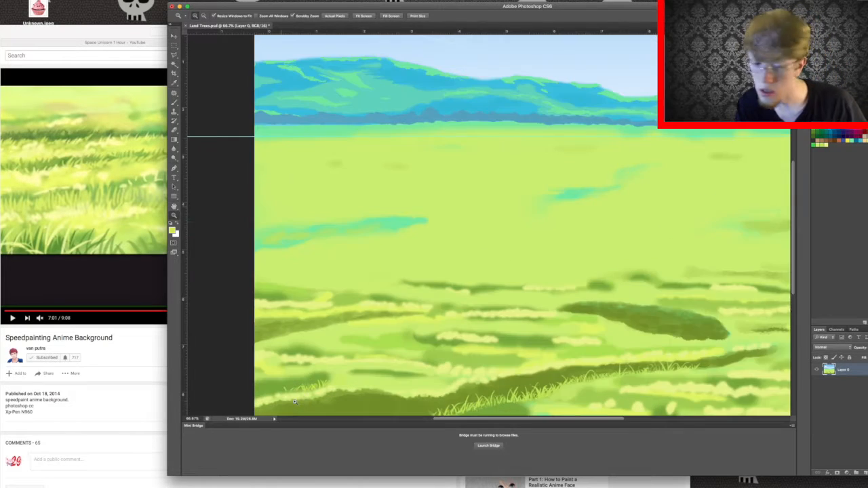
click(295, 402)
click(296, 402)
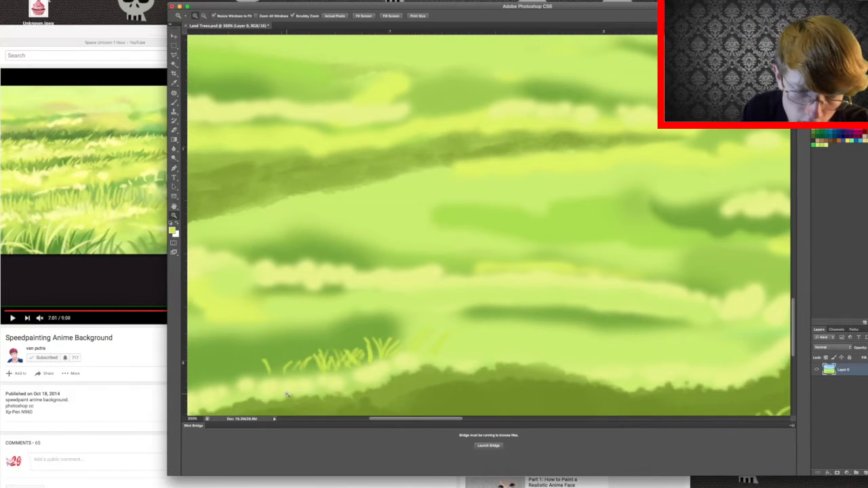
key(b)
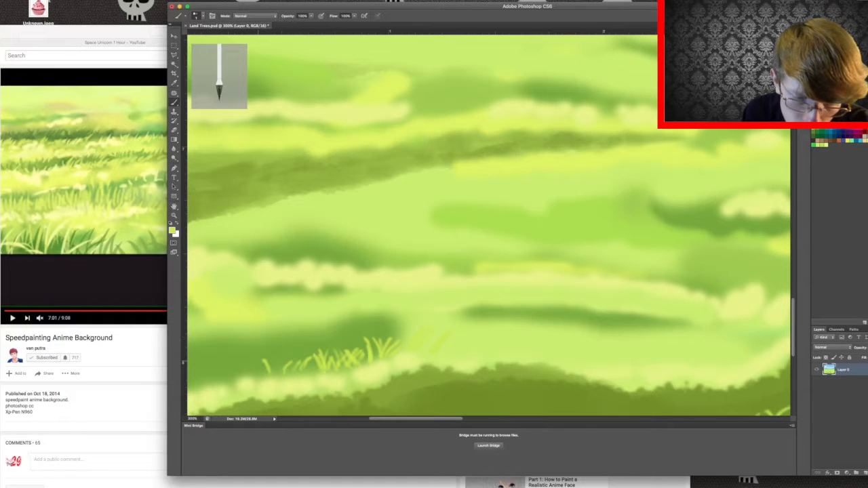
mouse_move(251, 375)
mouse_down()
mouse_move(242, 355)
mouse_move(248, 364)
mouse_move(264, 361)
mouse_move(202, 360)
mouse_move(223, 360)
mouse_up()
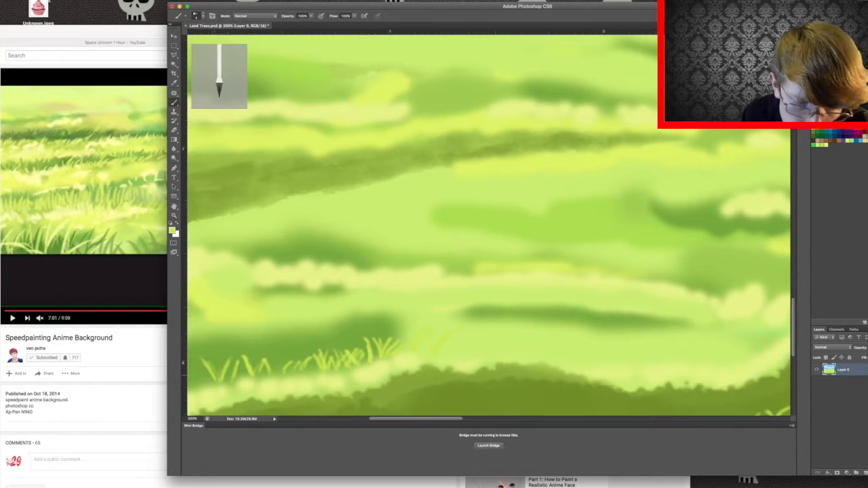
mouse_move(219, 378)
mouse_down()
mouse_move(225, 363)
mouse_move(210, 359)
mouse_move(230, 370)
mouse_move(235, 361)
mouse_move(240, 377)
mouse_move(259, 365)
mouse_move(242, 365)
mouse_move(273, 358)
mouse_move(265, 364)
mouse_move(259, 356)
mouse_move(278, 355)
mouse_move(284, 366)
mouse_up()
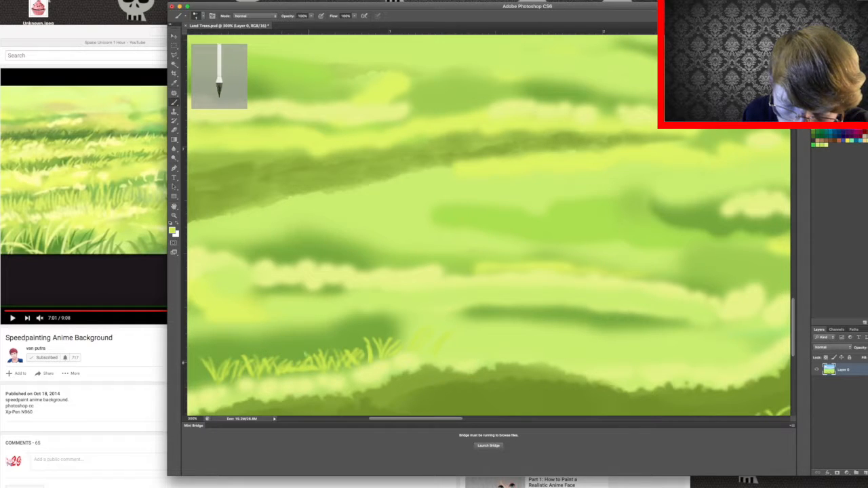
drag(300, 363, 296, 350)
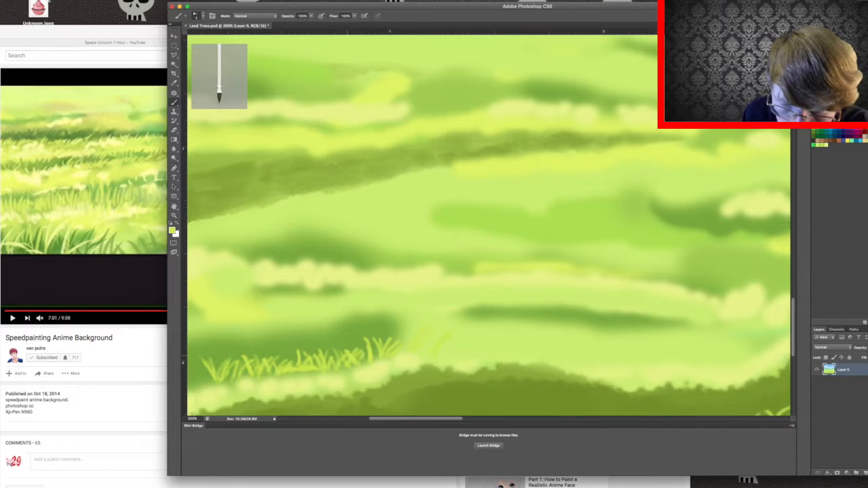
mouse_move(327, 361)
mouse_down()
mouse_move(324, 352)
mouse_move(343, 344)
mouse_up()
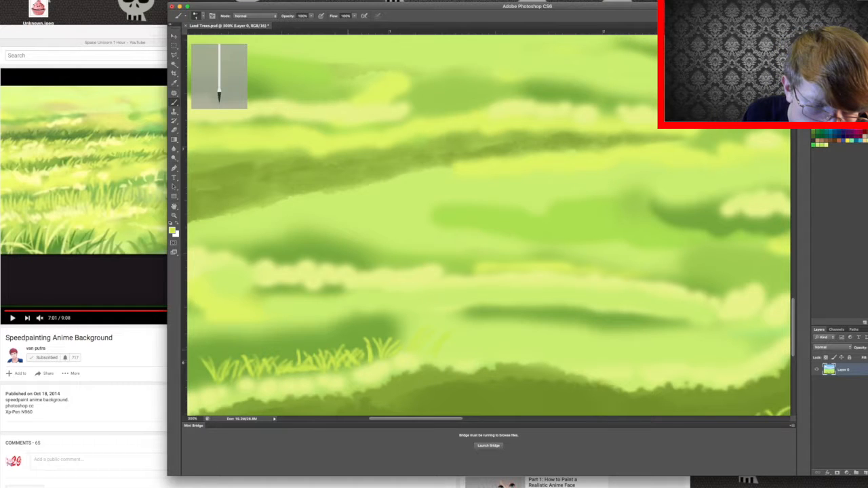
drag(366, 361, 365, 349)
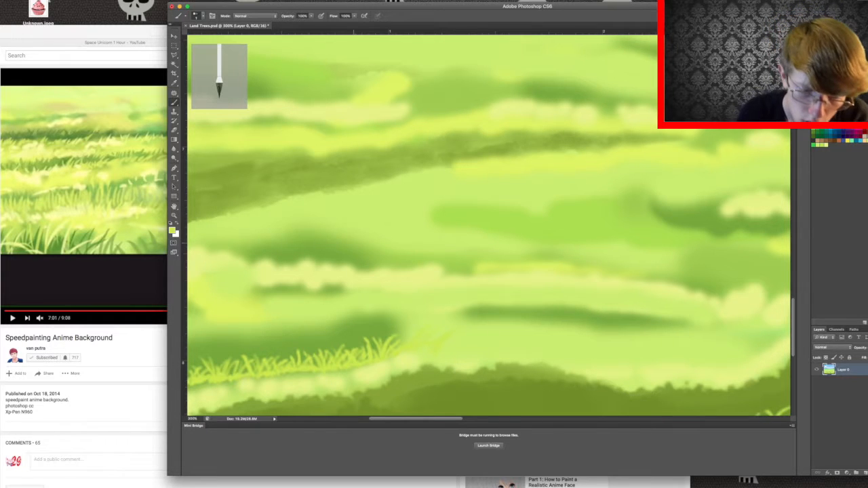
Enlarge the bristle brush by three size increments
key(super+minus)
key(super+0)
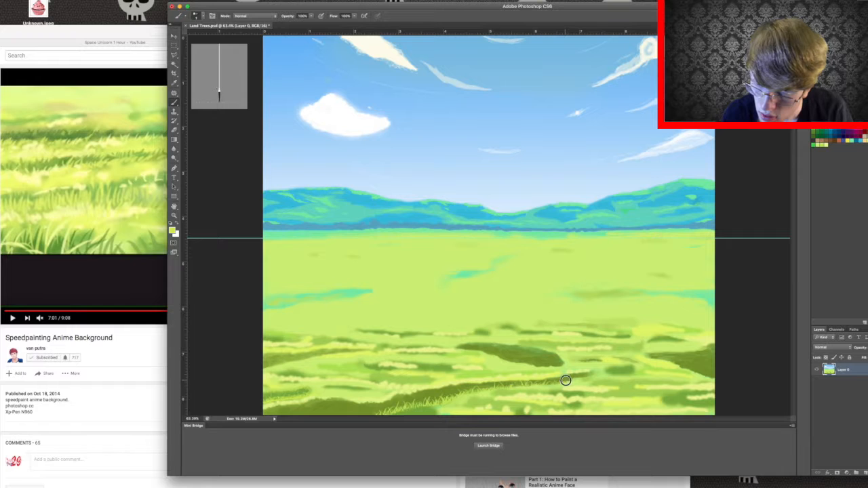
key(])
key(])
key(])
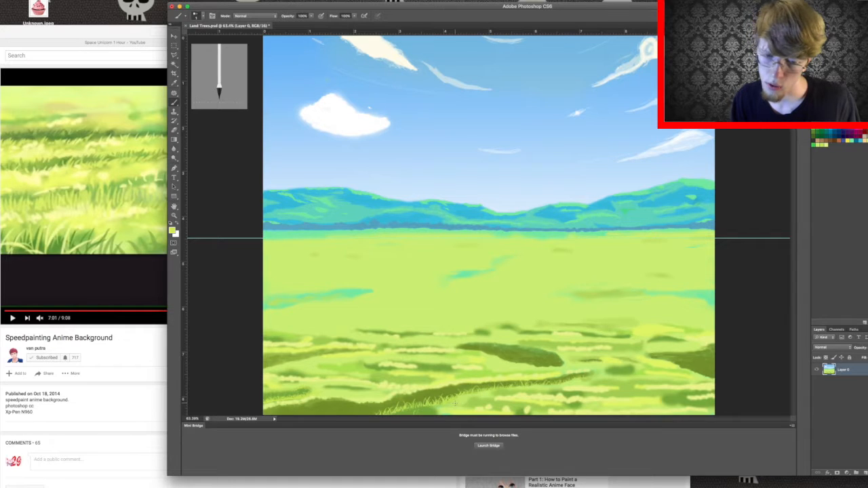
Step back once to remove the last brush stroke around the grass-edged dark strip in the foreground
key(super+plus)
key(super+plus)
key(super+plus)
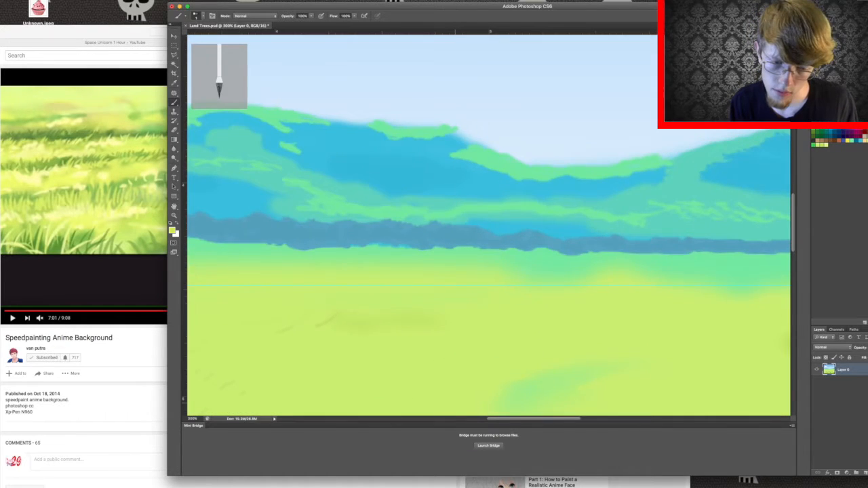
scroll(458, 407, down, 10)
key(super+plus)
scroll(489, 224, down, 8)
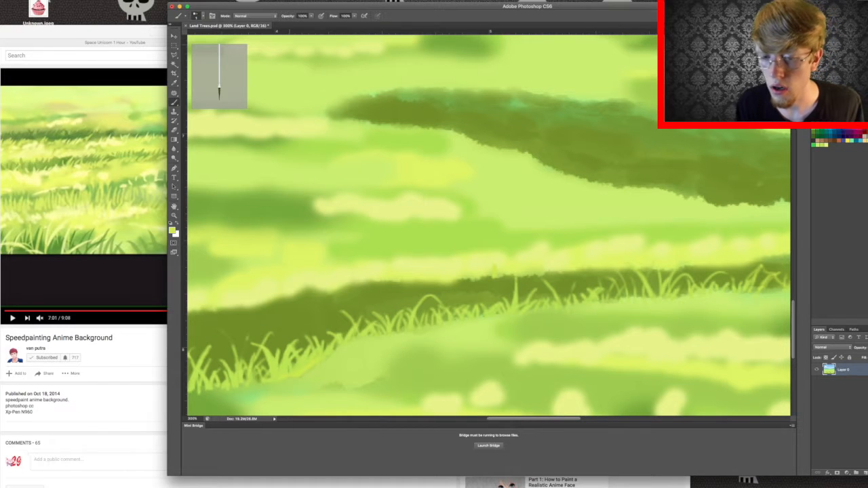
click(191, 0)
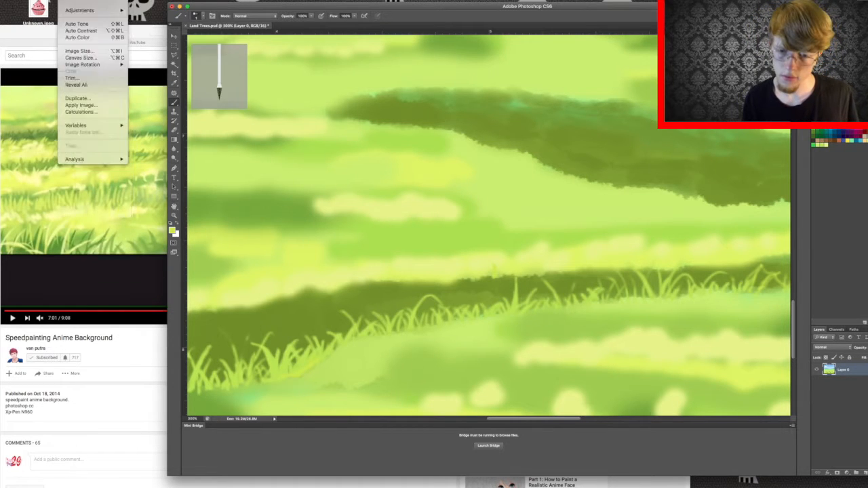
mouse_move(52, 1)
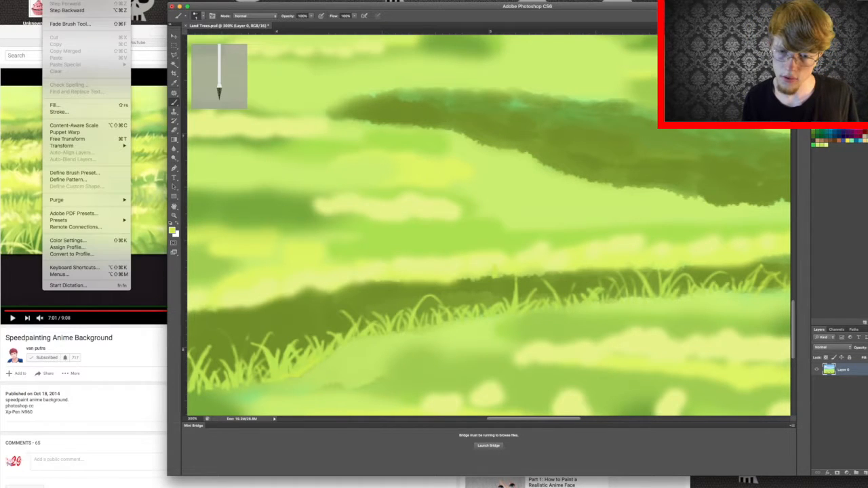
click(63, 10)
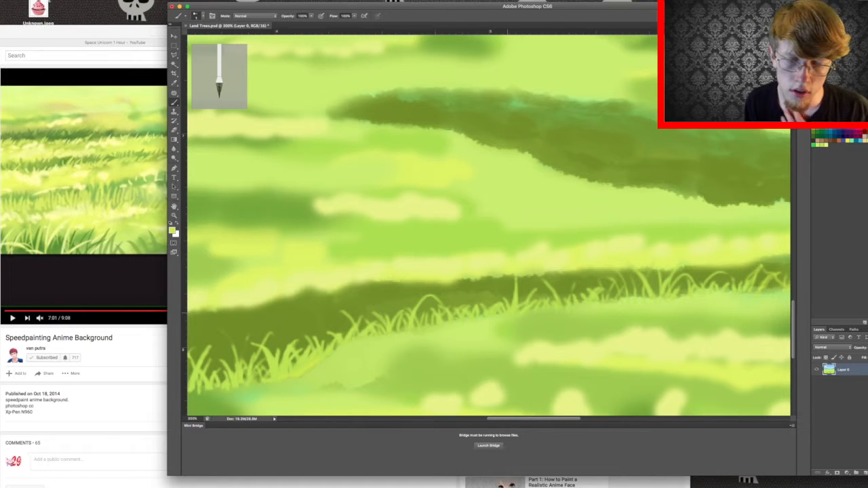
Examine the painted row of yellow-green blades up close in the landscape's lower-left corner
key(super+minus)
key(super+minus)
key(super+minus)
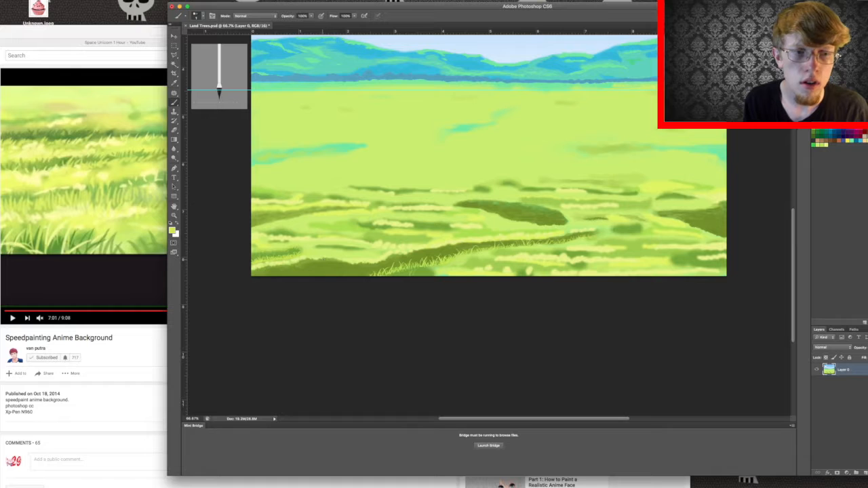
click(174, 216)
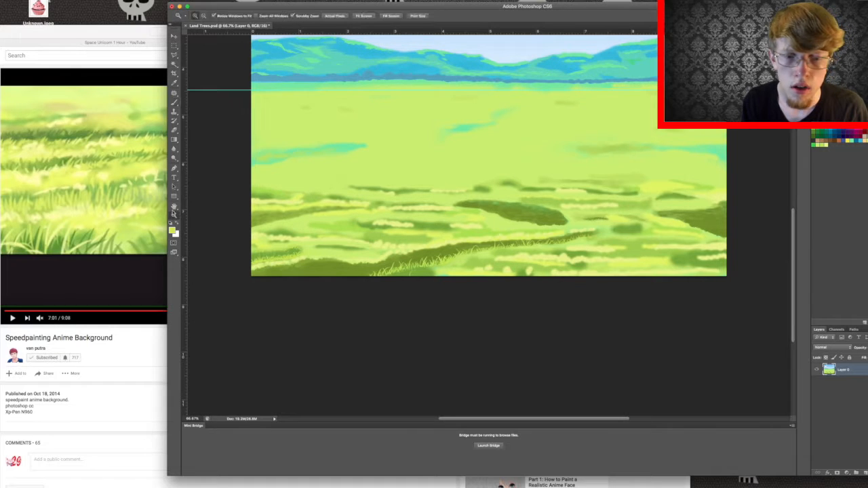
click(266, 267)
click(263, 265)
click(252, 260)
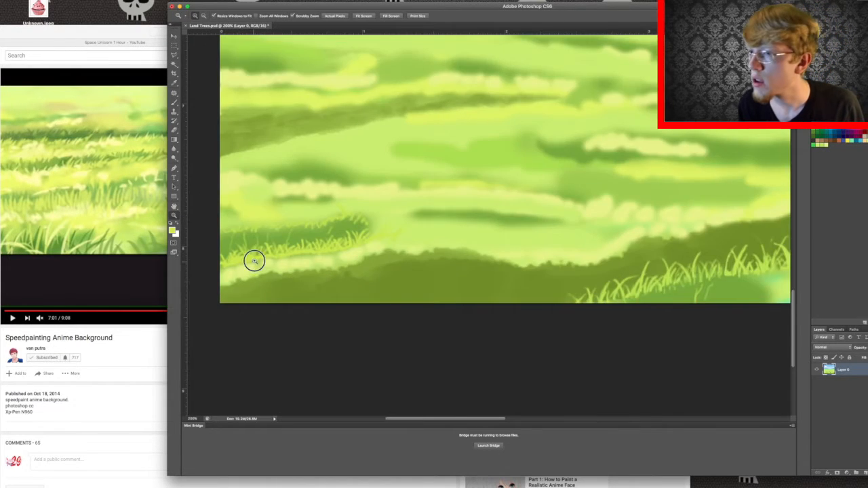
click(250, 263)
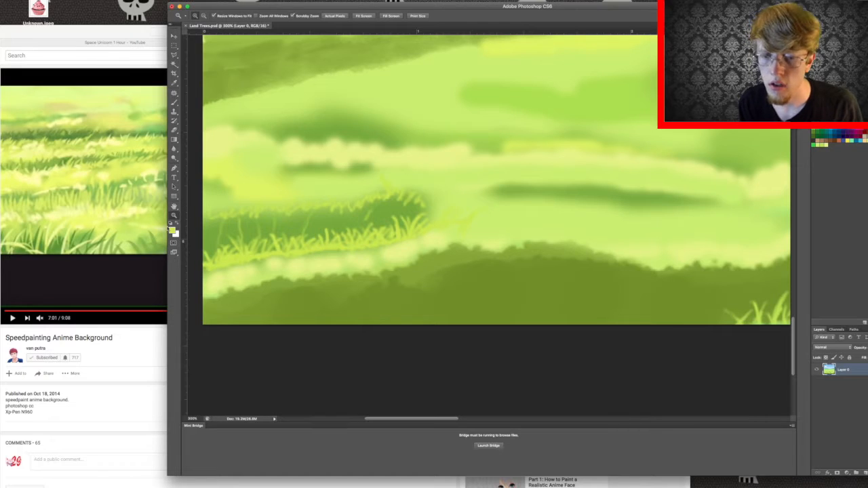
Save the current yellow-green foreground colour as a swatch named "Green 4"
click(173, 231)
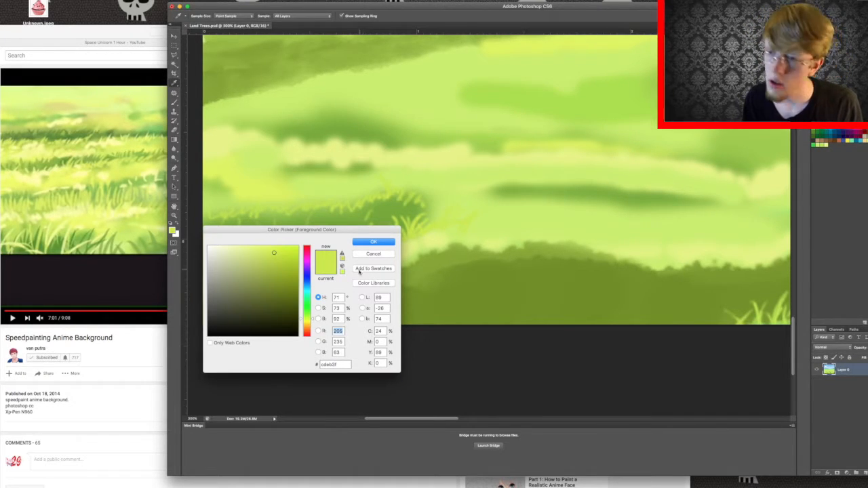
click(364, 269)
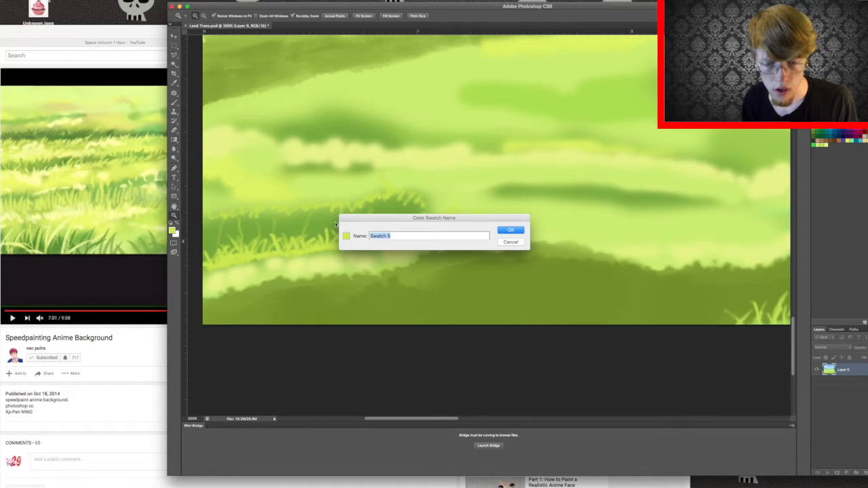
text(Green)
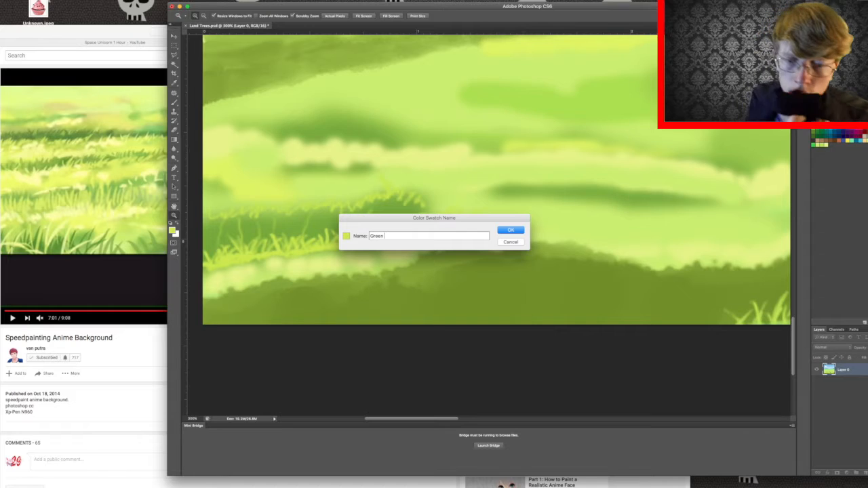
text( 4)
key(Return)
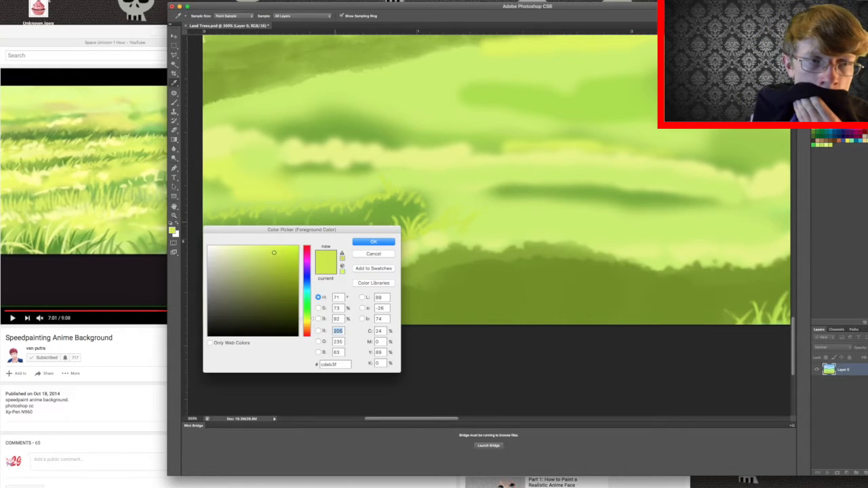
click(372, 243)
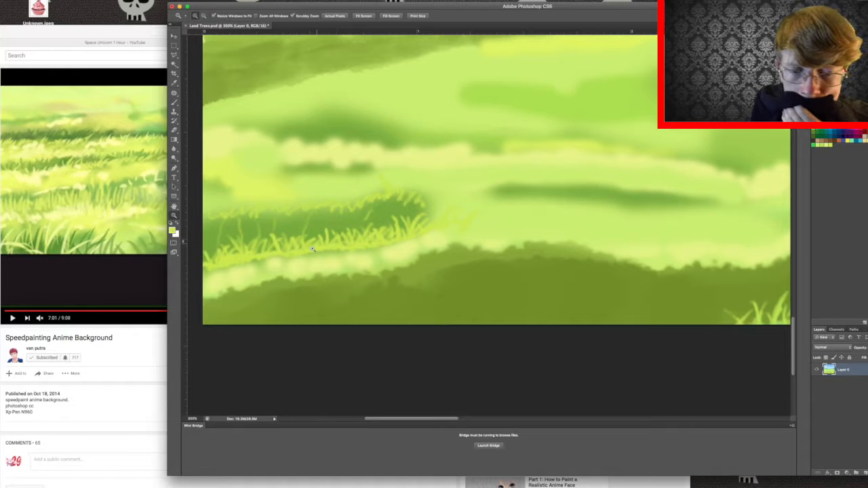
Darken the brush's yellow-green foreground colour slightly to #c3e03b
click(173, 102)
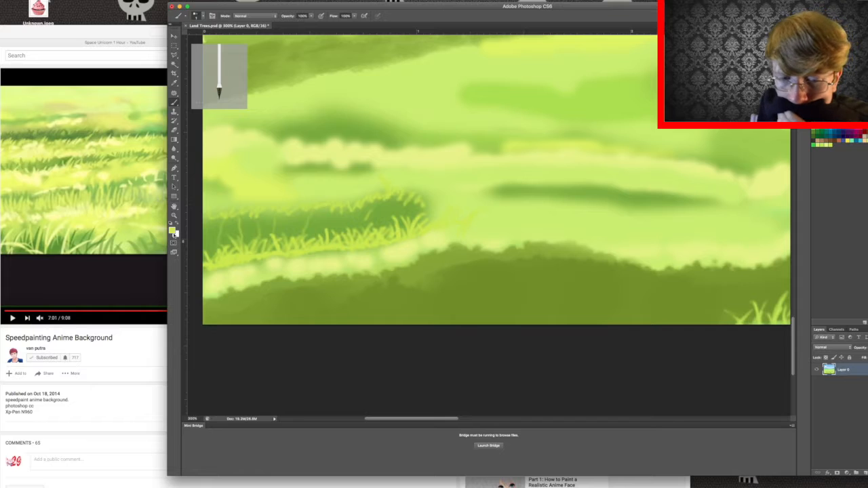
click(174, 232)
drag(312, 231, 490, 175)
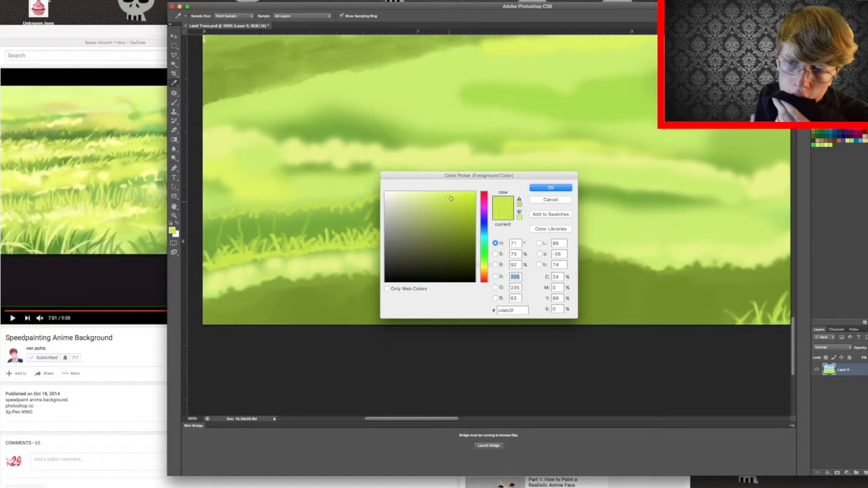
drag(451, 176, 606, 171)
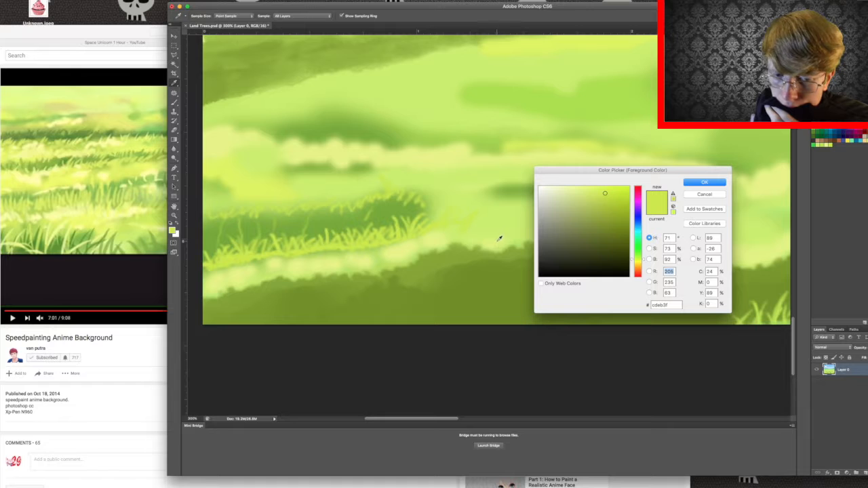
drag(591, 170, 611, 178)
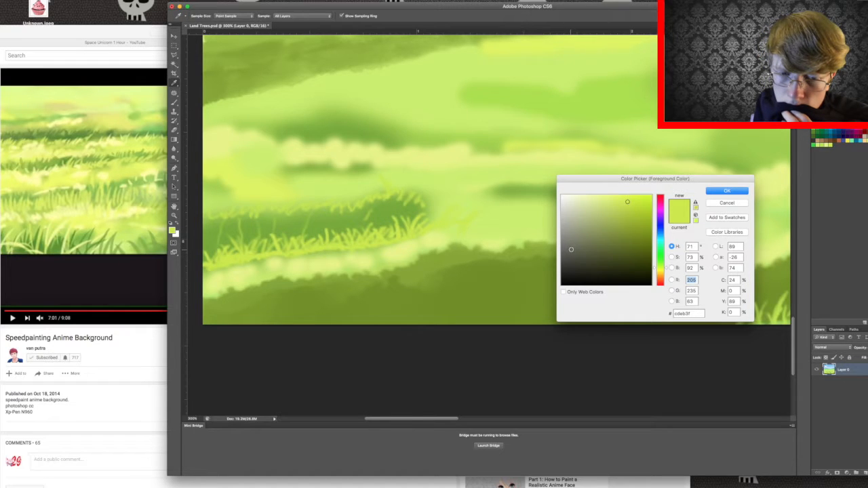
drag(631, 206, 628, 206)
click(723, 193)
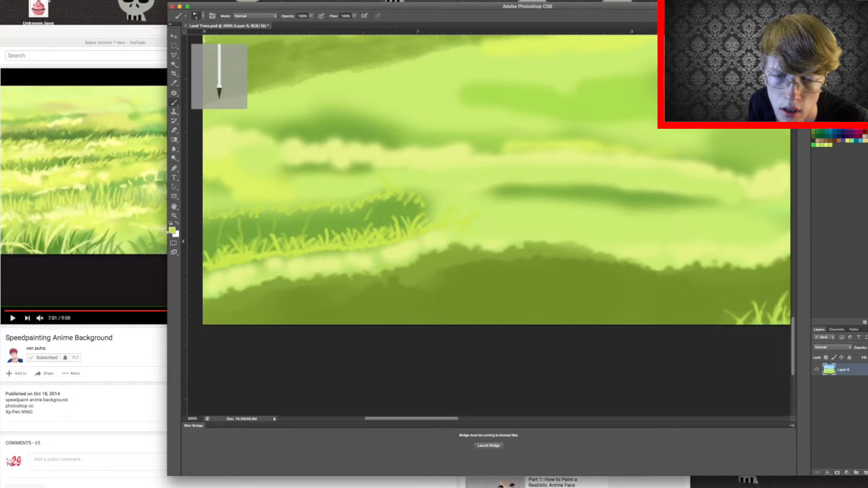
click(172, 231)
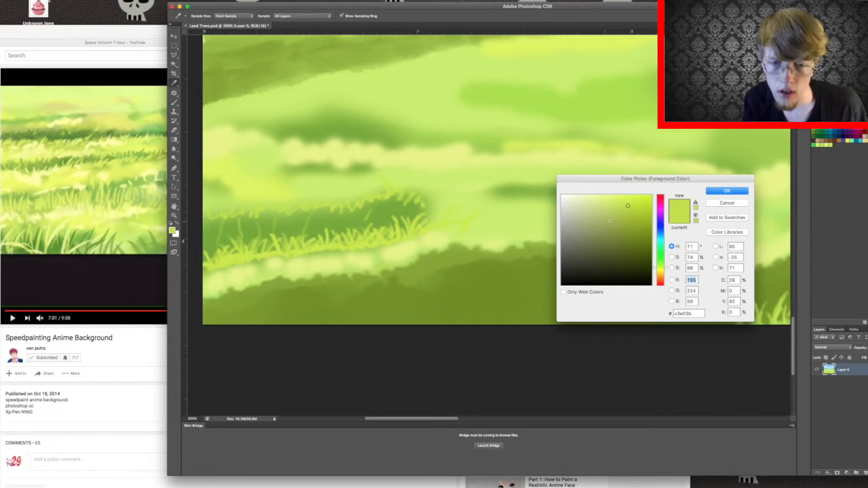
key(Return)
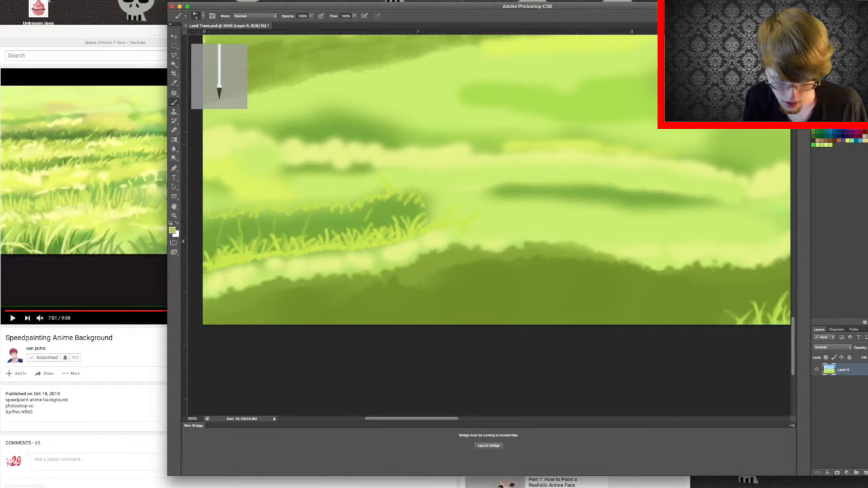
Sample the olive green of the dark patch in the lower-left corner and try a short stroke among the blades, undoing it
click(175, 82)
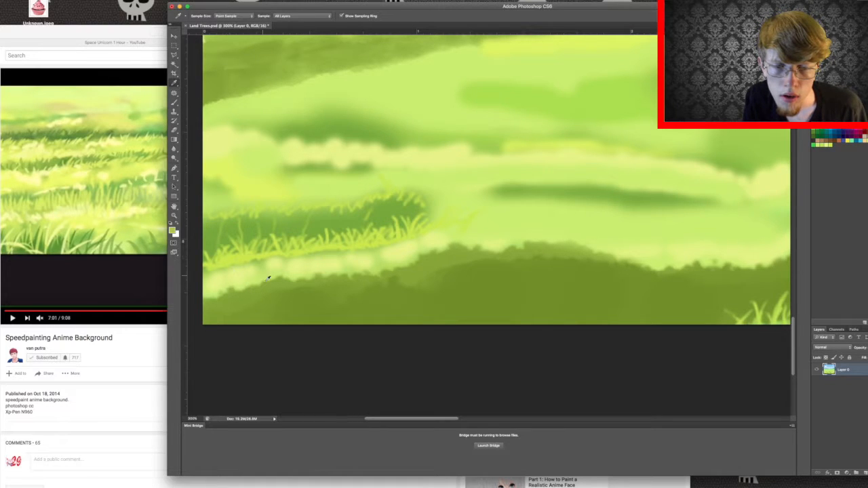
click(293, 299)
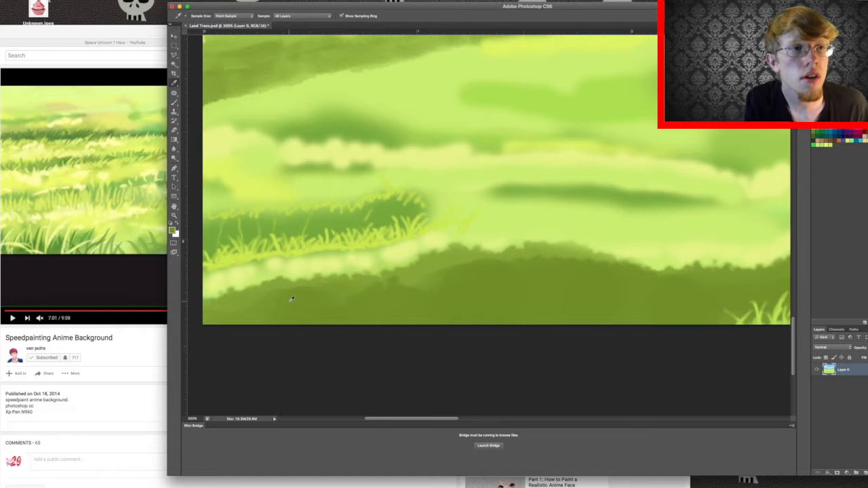
key(b)
drag(295, 257, 300, 248)
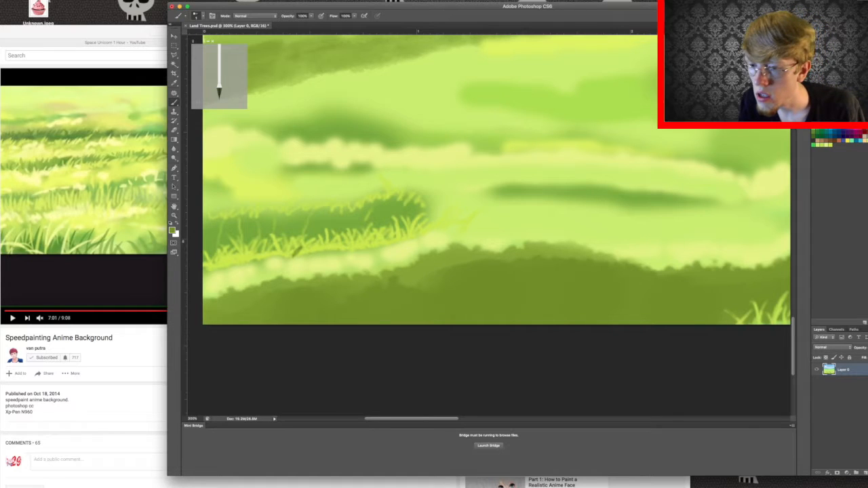
click(52, 0)
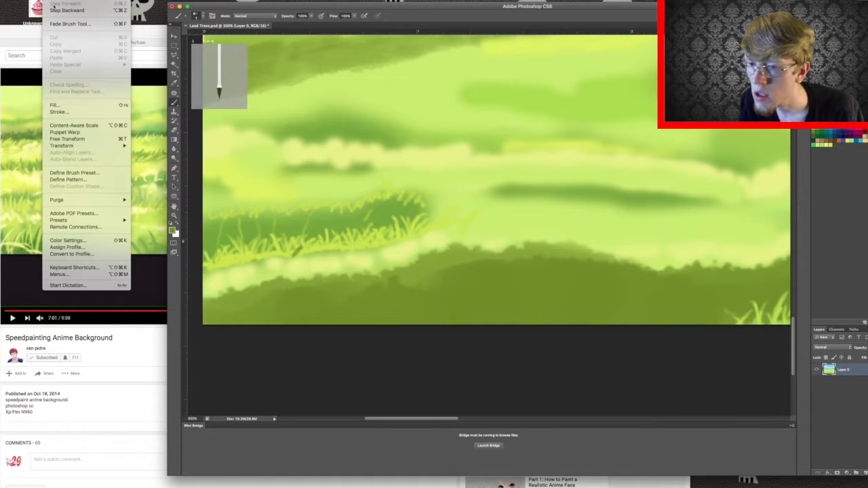
click(58, 11)
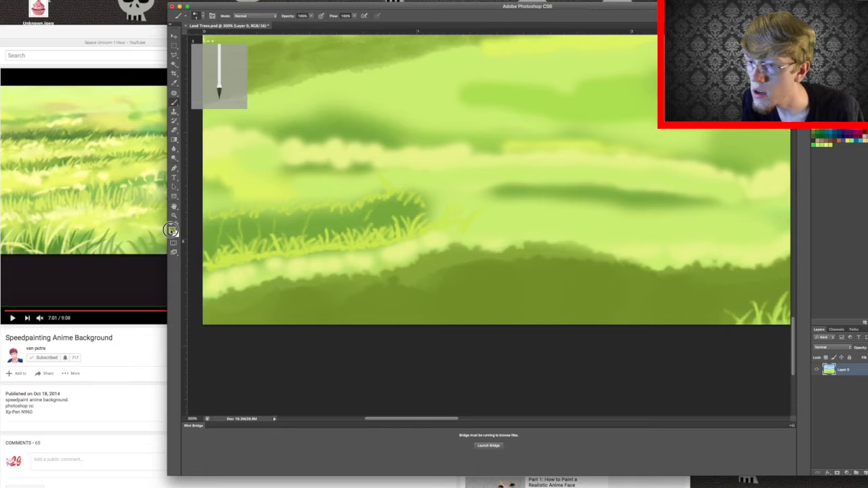
Lighten the foreground olive green to #8baf2c and step back one brush stroke
click(172, 231)
drag(633, 235, 629, 222)
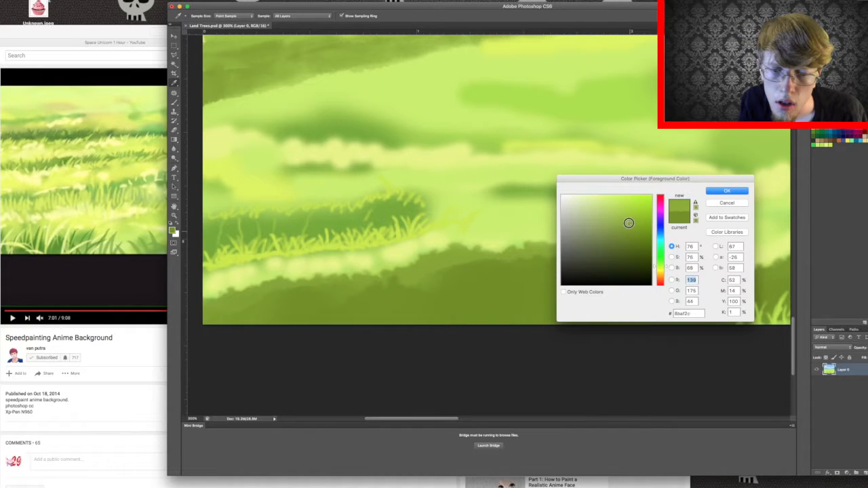
click(726, 191)
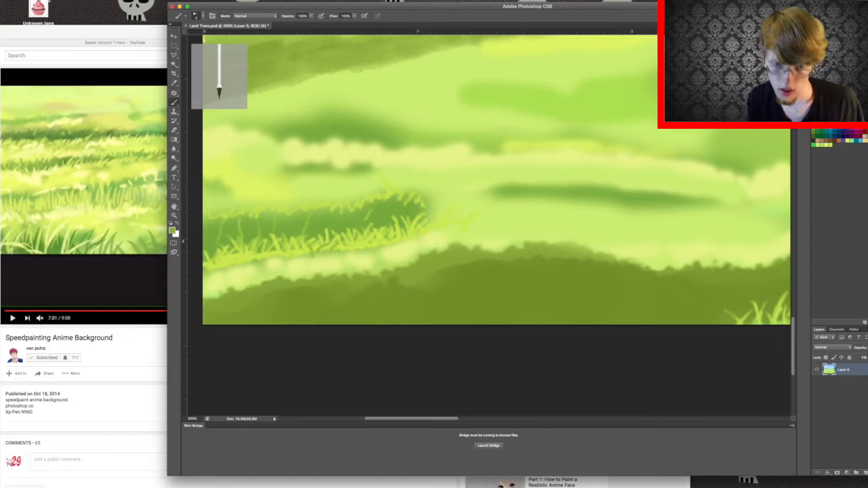
click(47, 1)
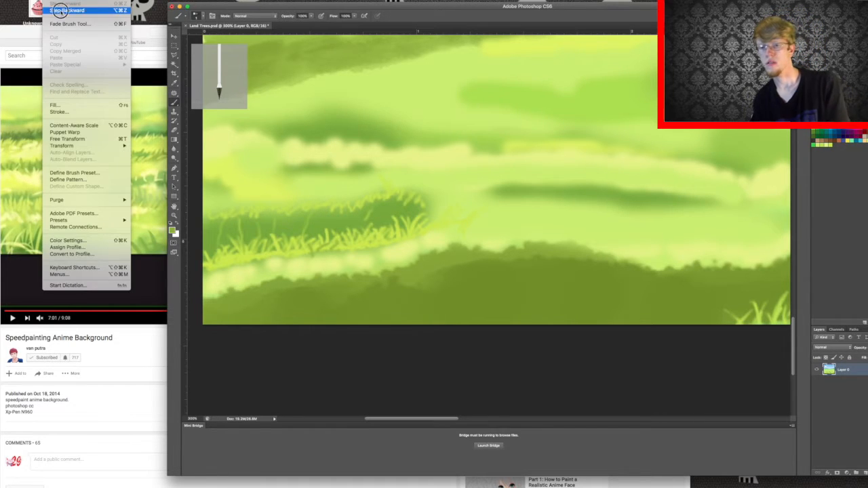
click(59, 11)
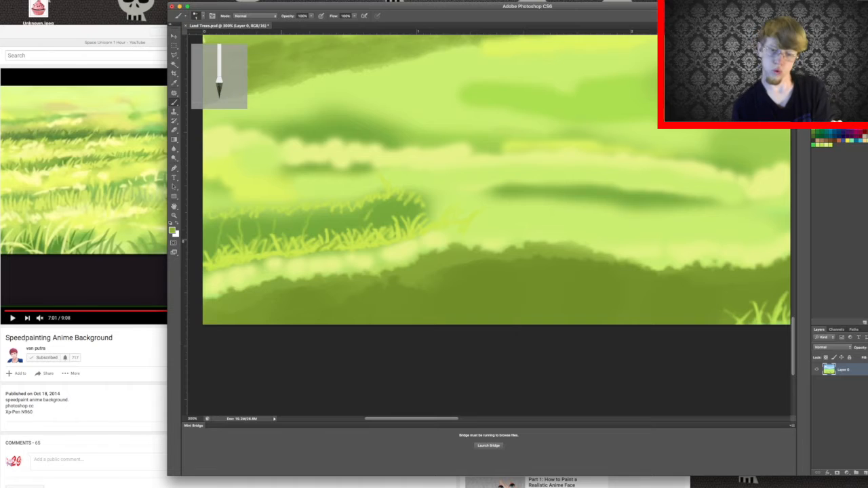
Compare the whole landscape with the grass in the paused speedpainting video, switching between the browser and Photoshop
key(super+0)
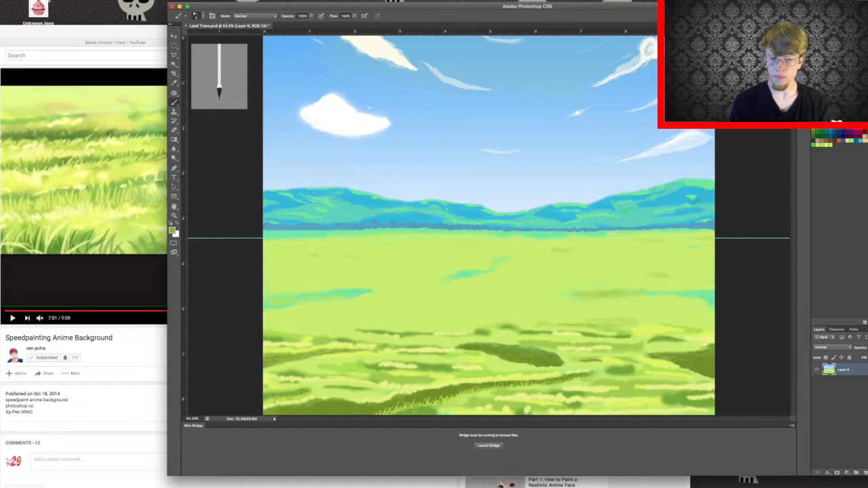
mouse_move(509, 483)
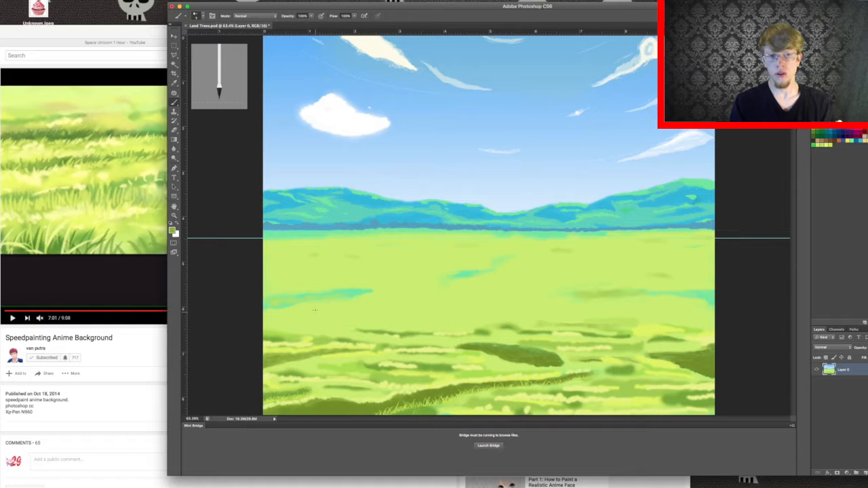
click(8, 220)
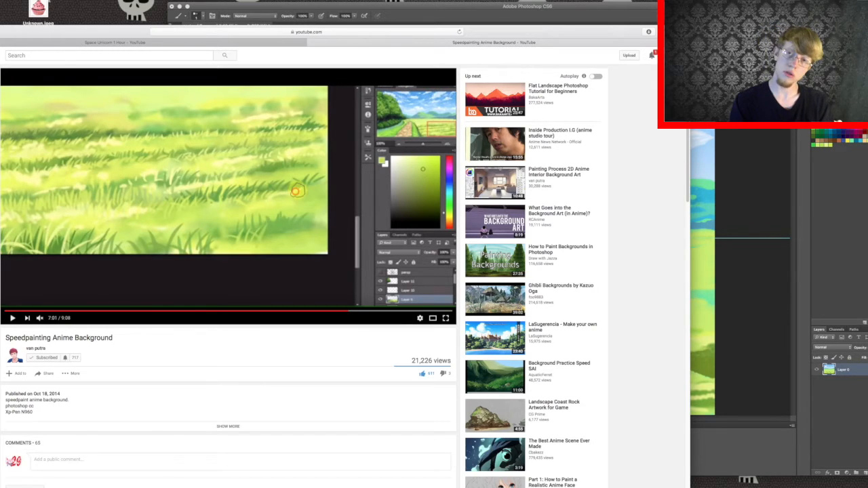
key(super+Tab)
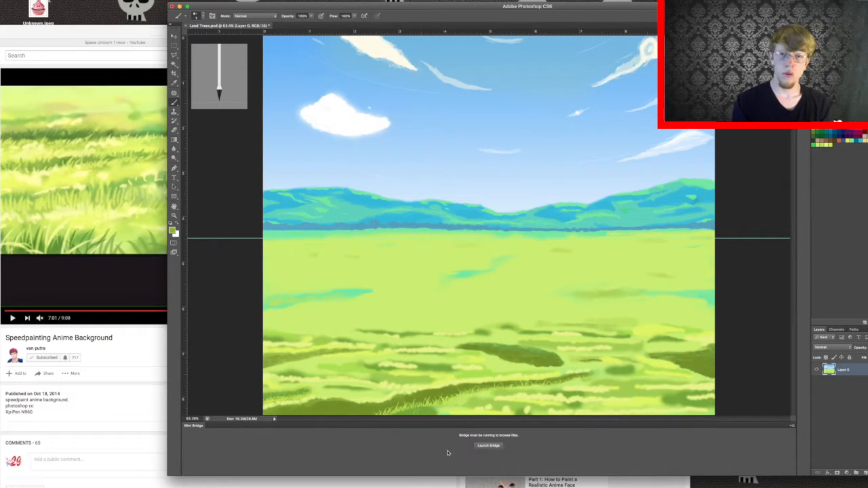
click(106, 287)
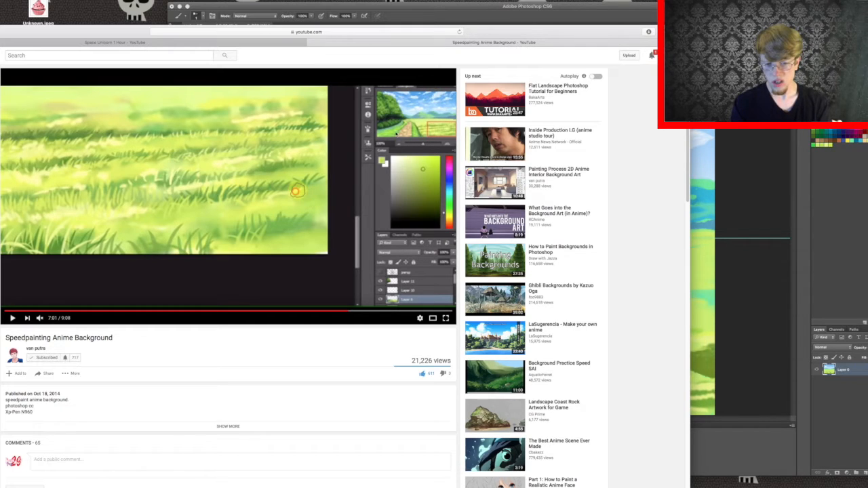
click(417, 7)
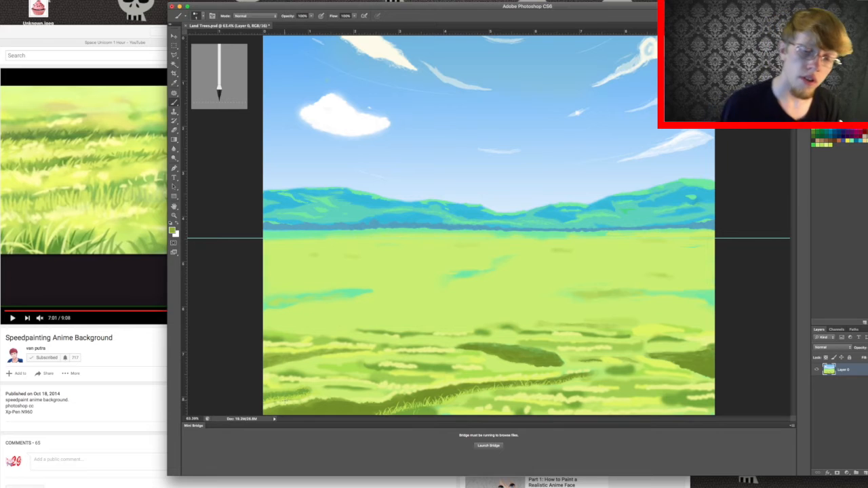
mouse_move(288, 478)
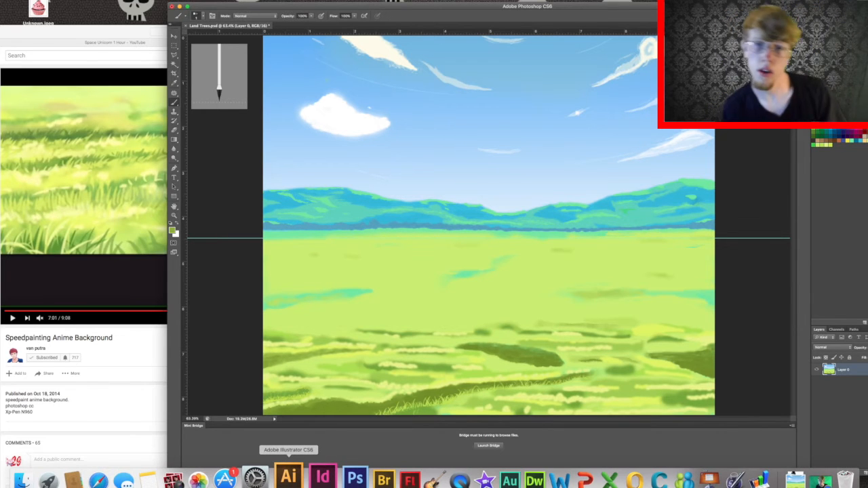